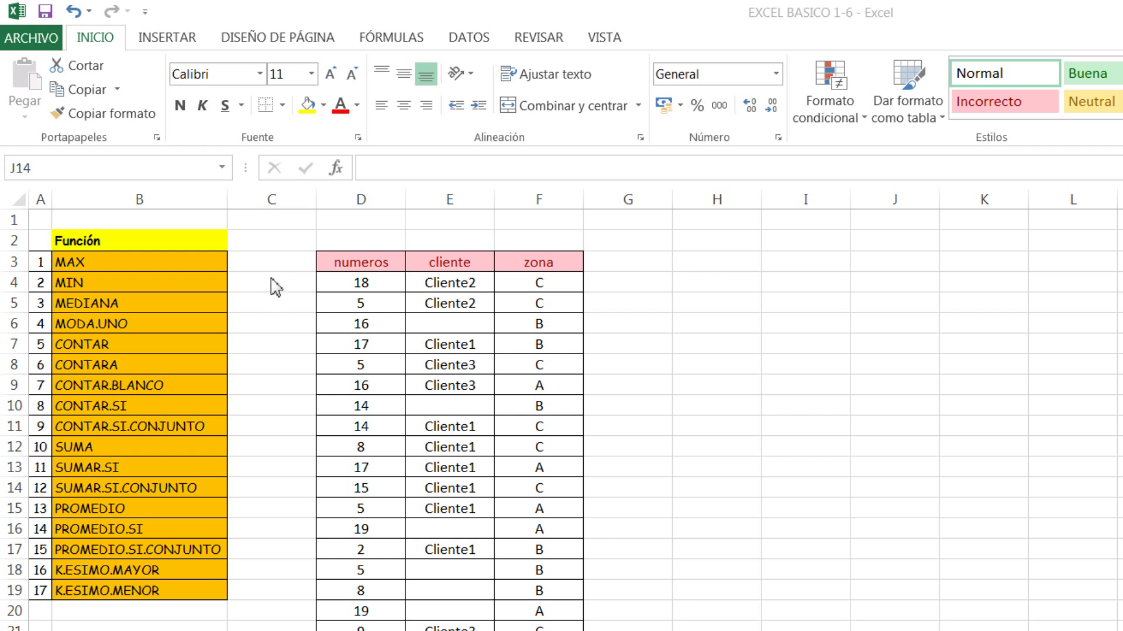
Enter =MAX(D4:D23) in C3 so it returns 19, the highest of the numeros values.
click(278, 261)
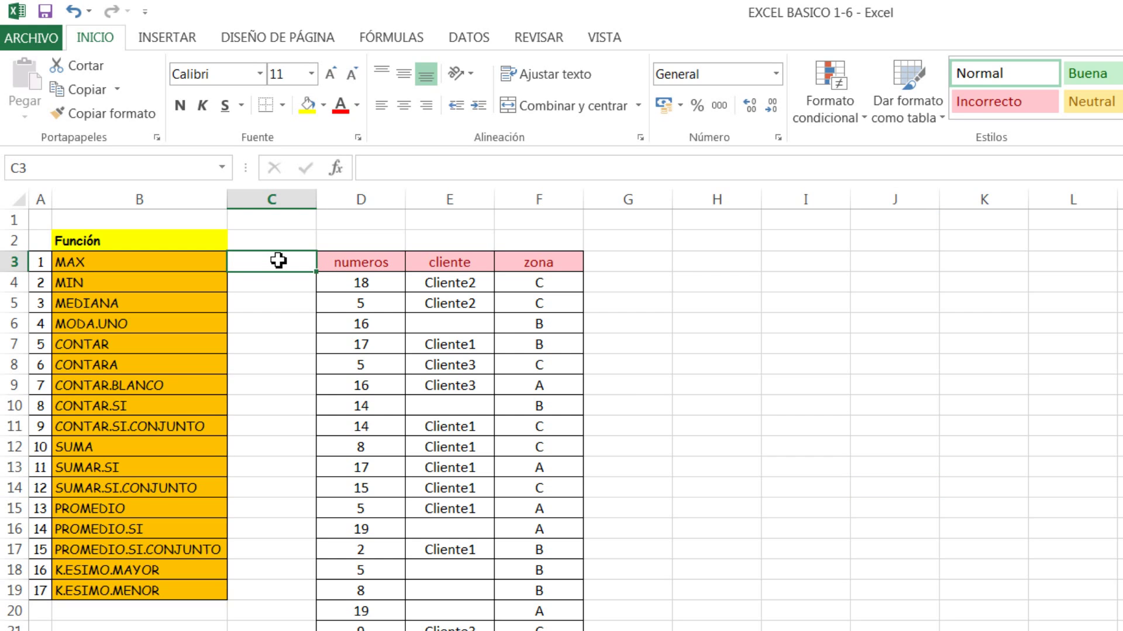
text(=ma)
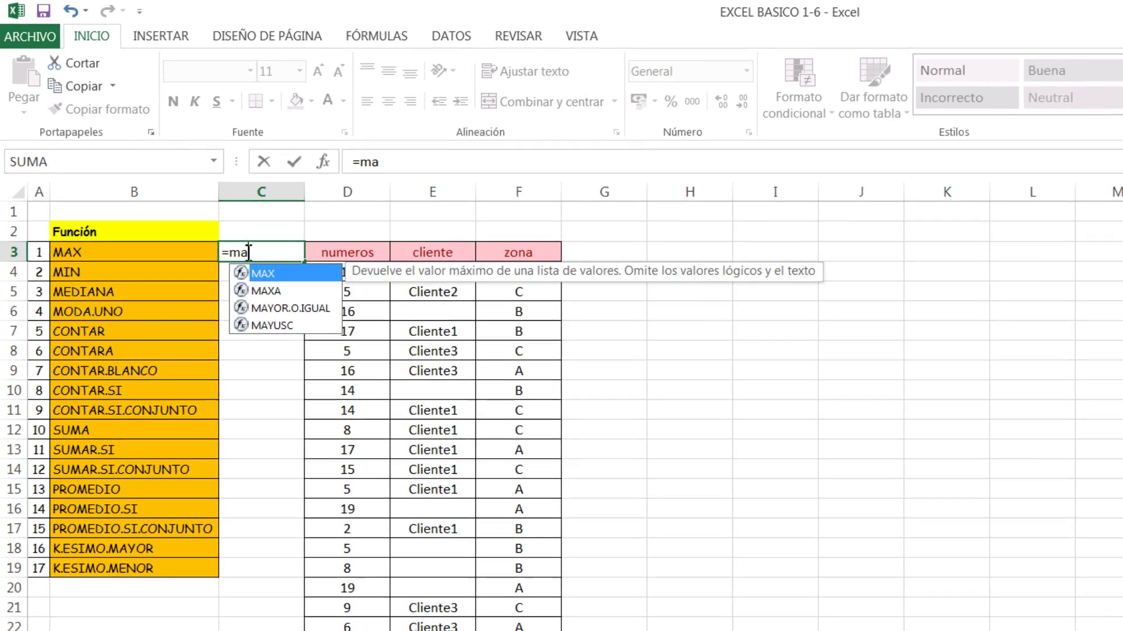
text(x)
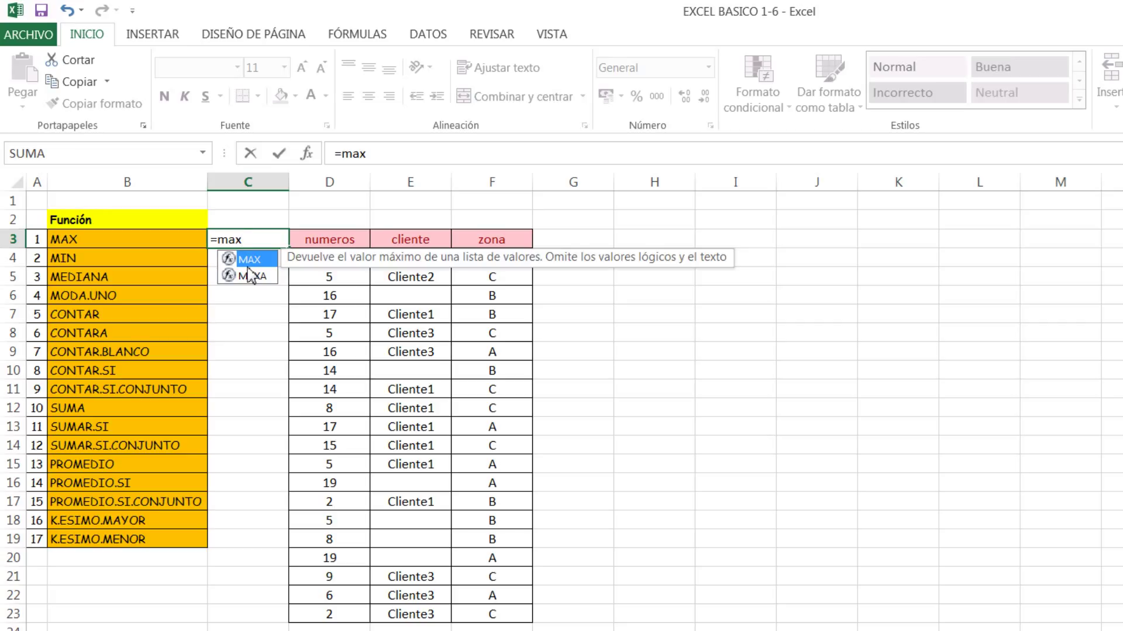
key(Tab)
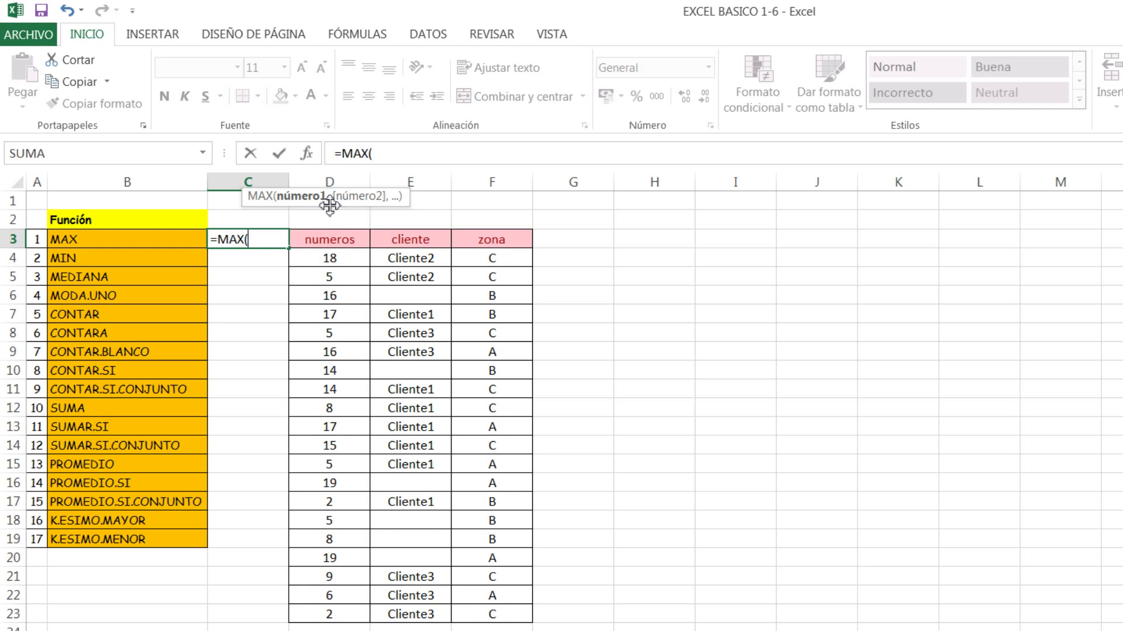
drag(331, 260, 344, 614)
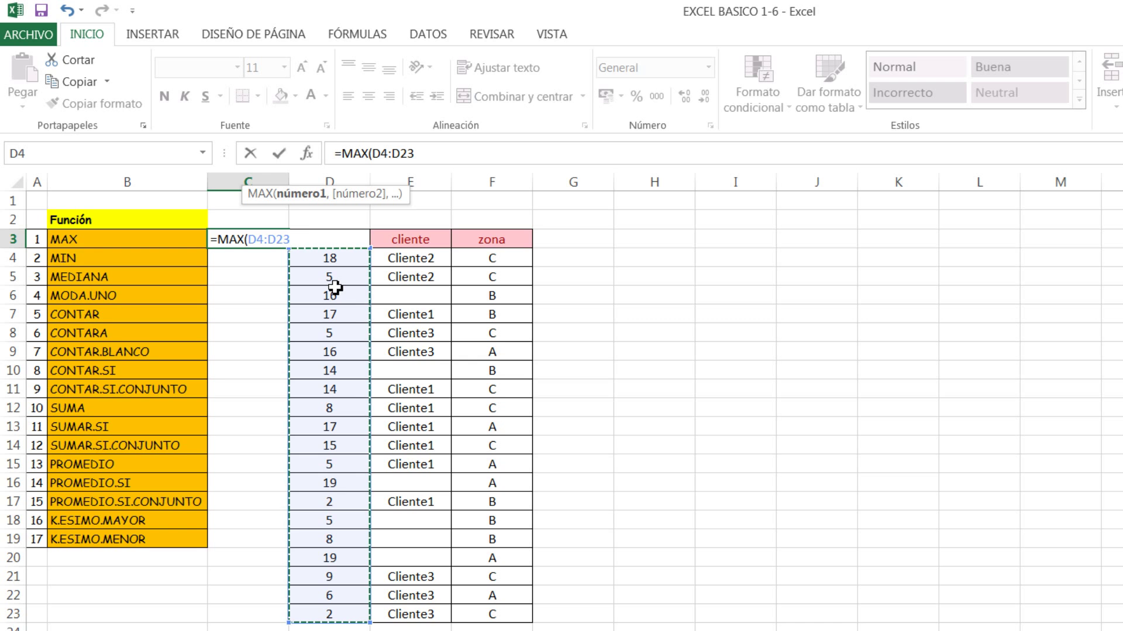
key(Return)
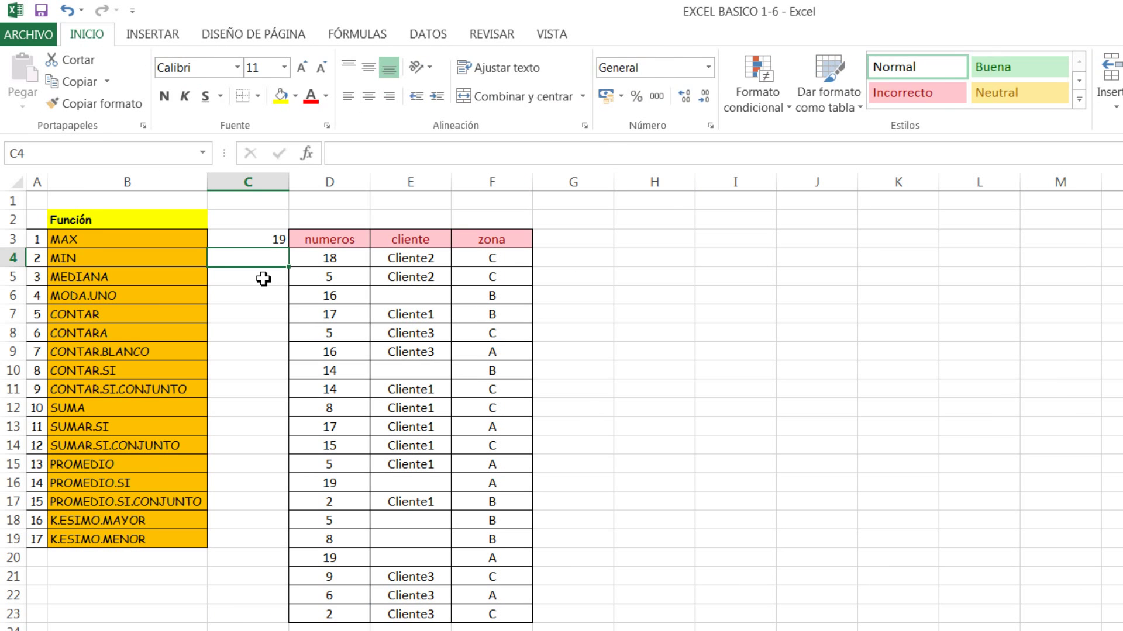
Enter =MIN(D4:D23) in C4 so it returns 2, the lowest numeros value.
text(=)
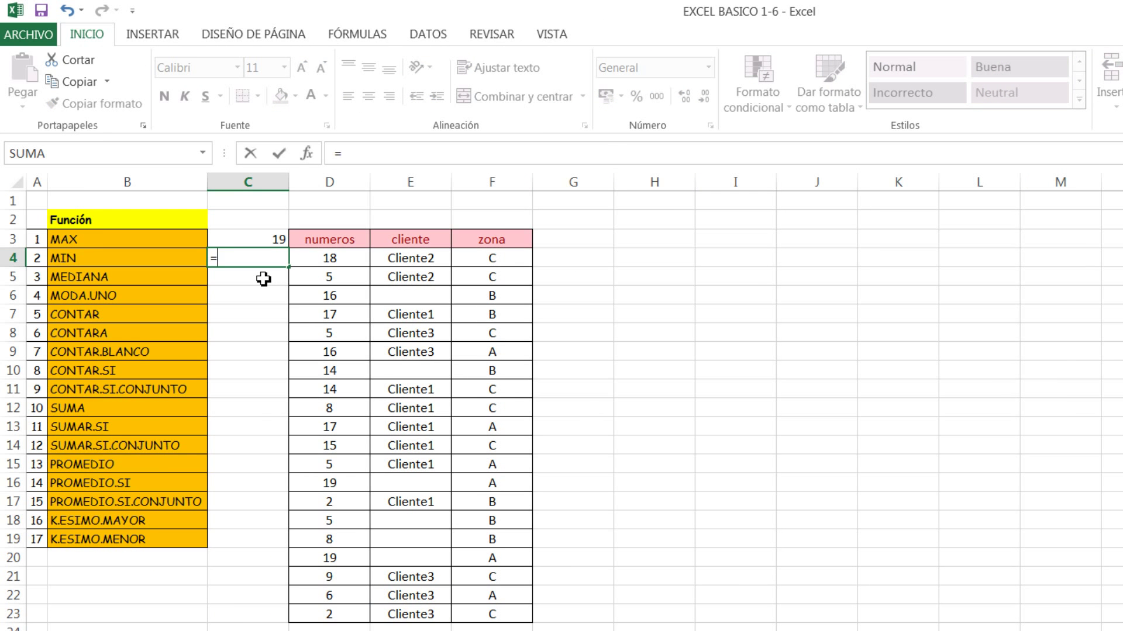
text(min)
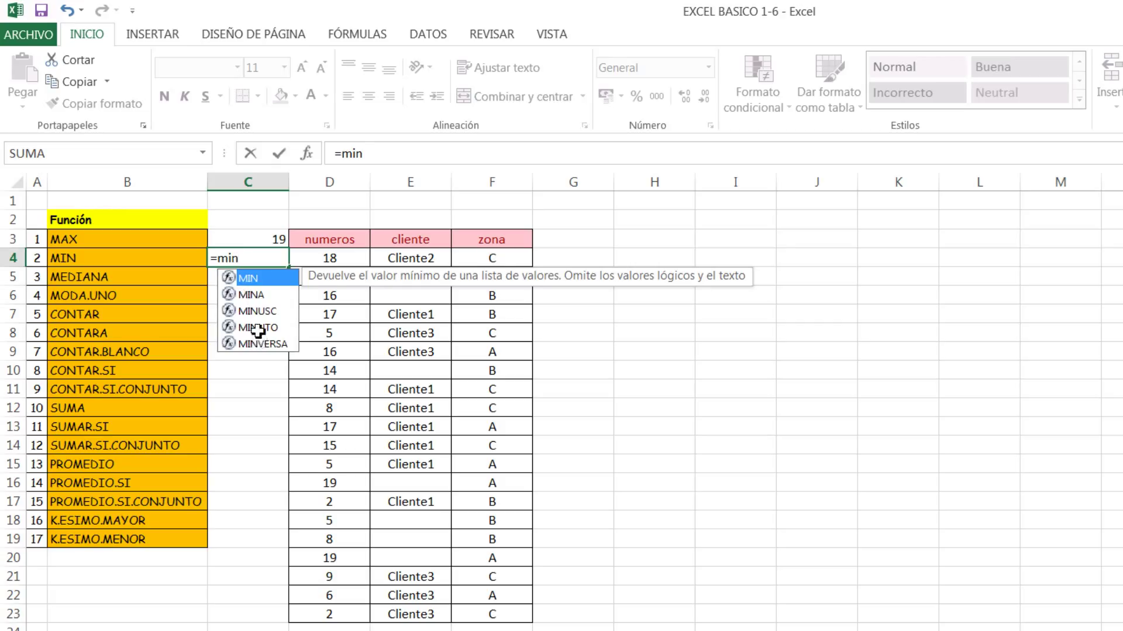
key(Tab)
drag(303, 280, 328, 209)
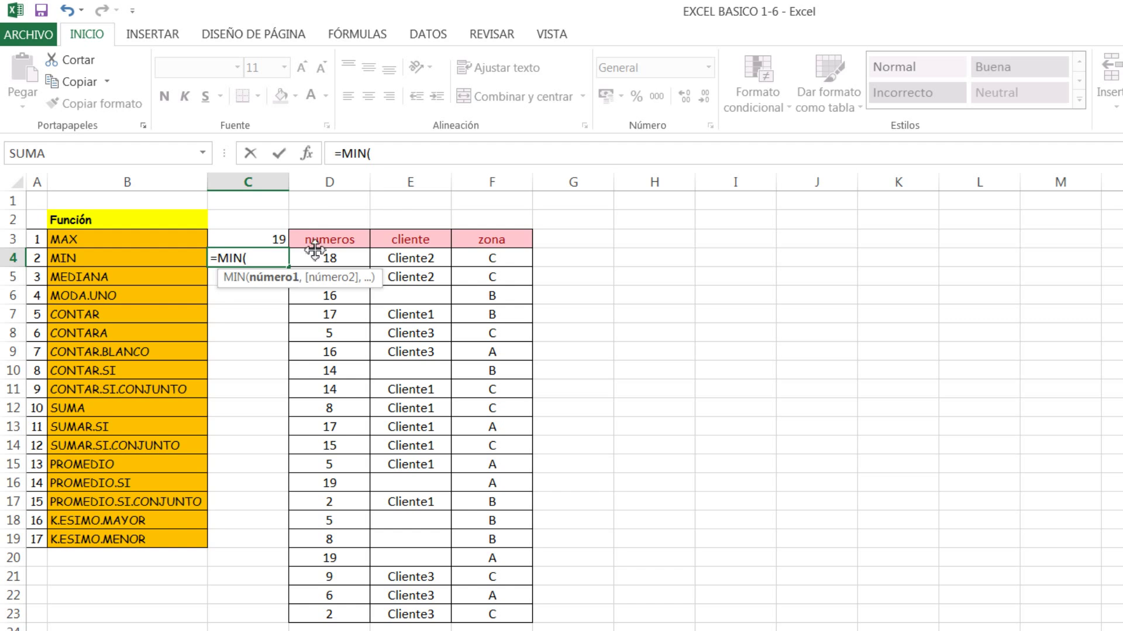
click(352, 259)
drag(329, 594, 358, 597)
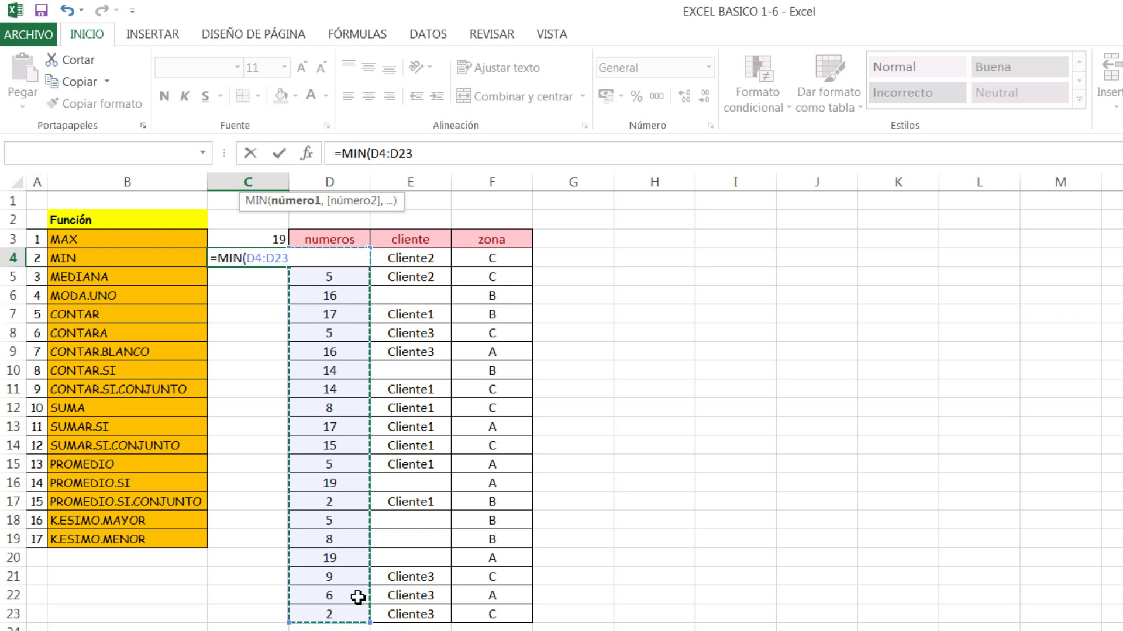
key(Return)
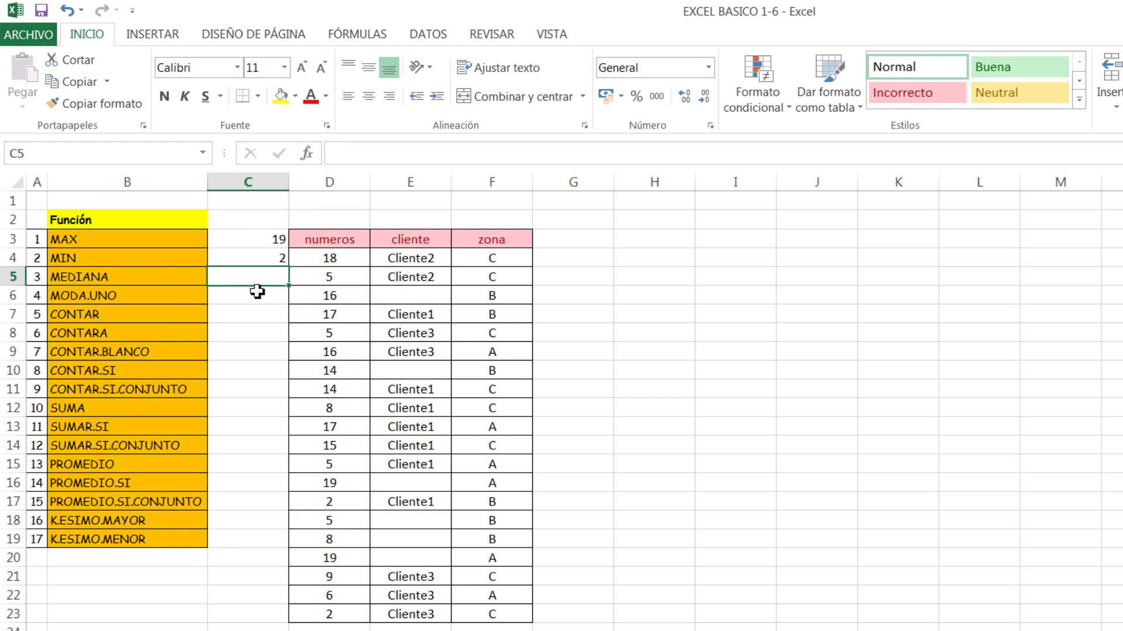
Enter =MEDIANA(D4:D23) in C5 for a median of 11.5 and check the formula.
text(=)
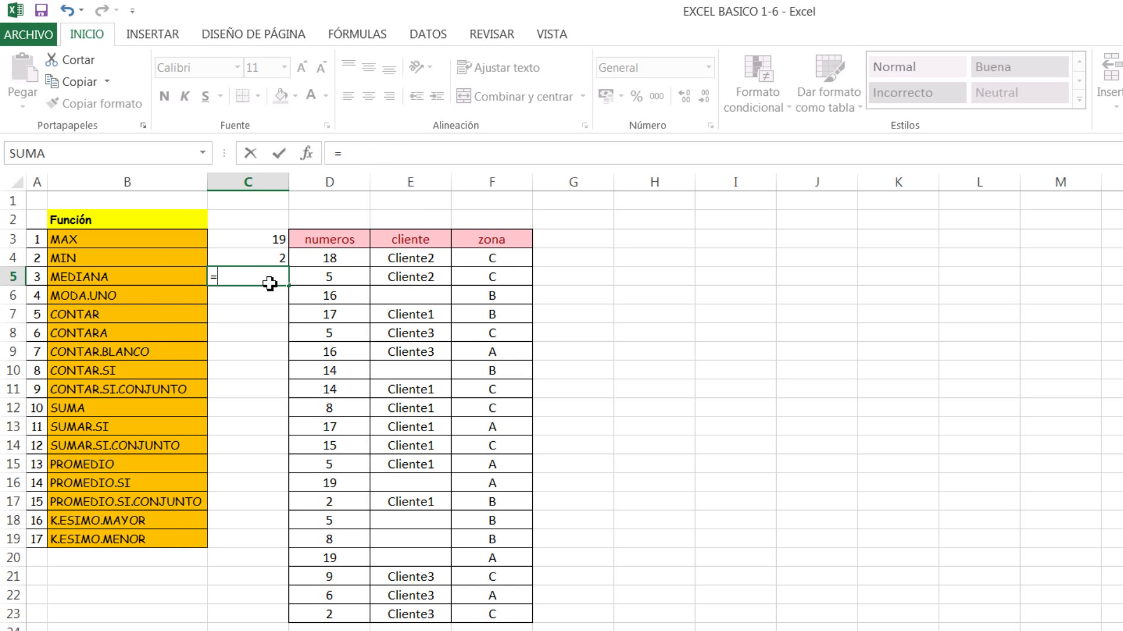
text(media)
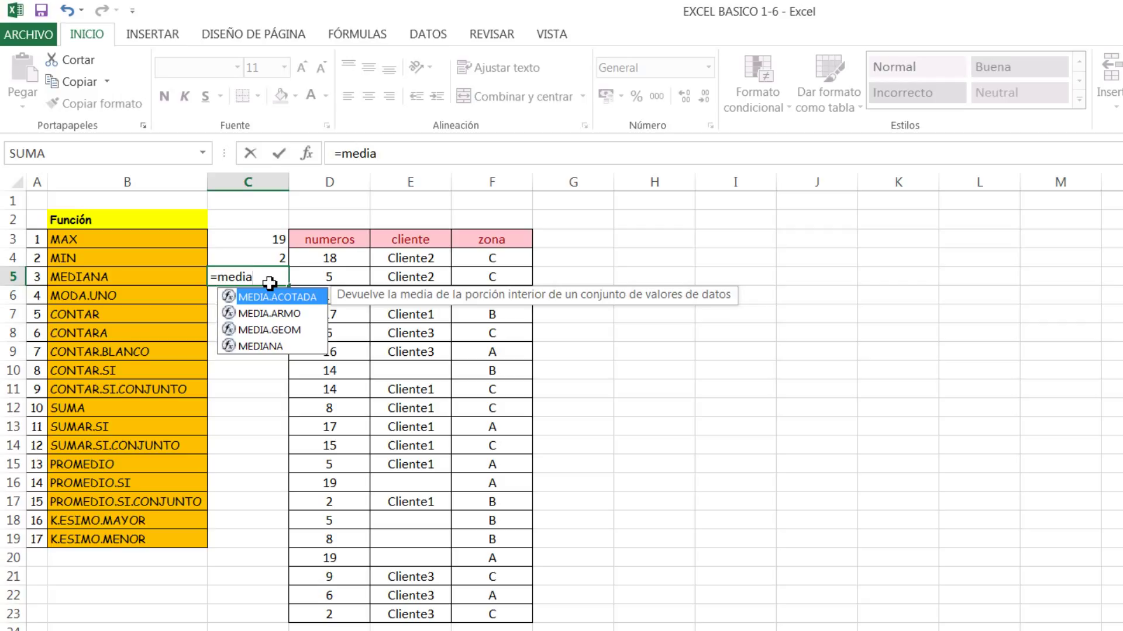
click(273, 348)
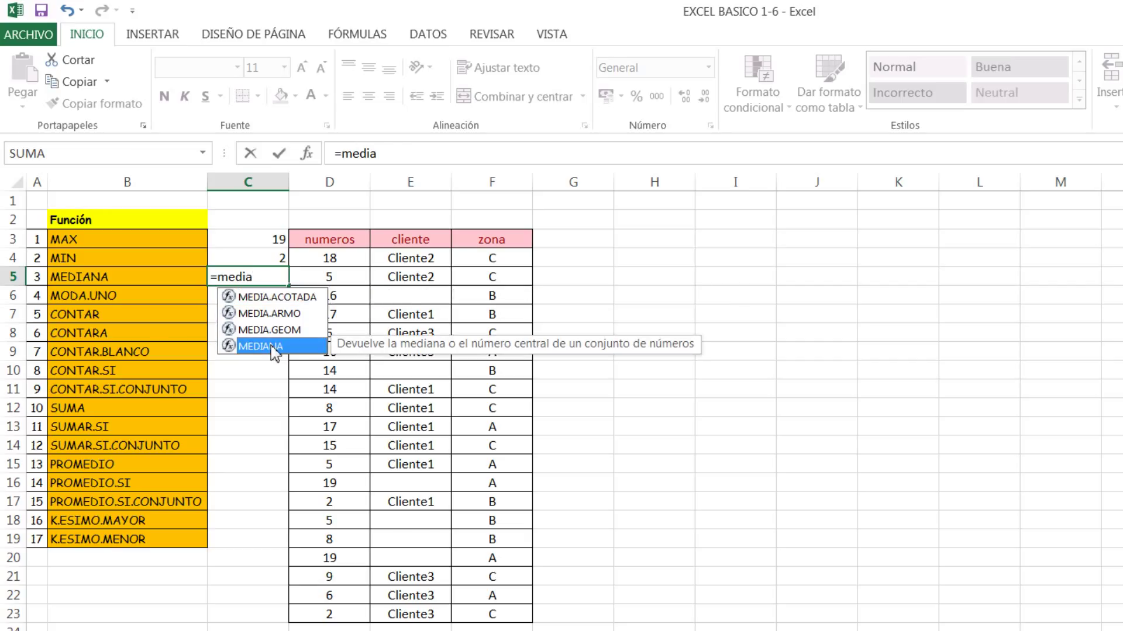
double_click(272, 348)
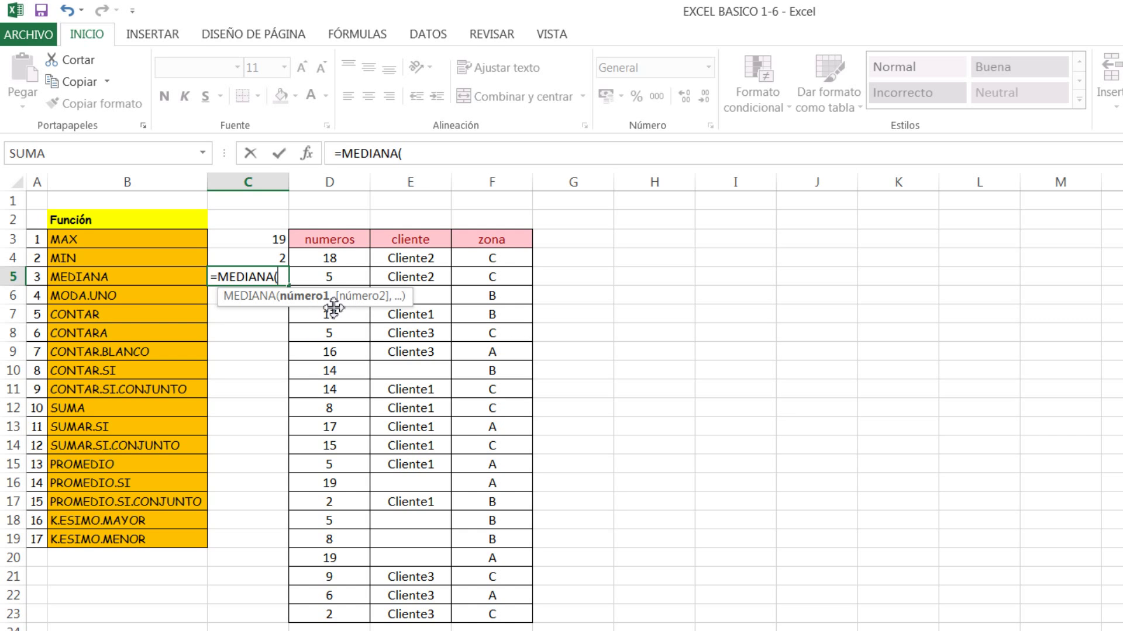
drag(333, 307, 372, 210)
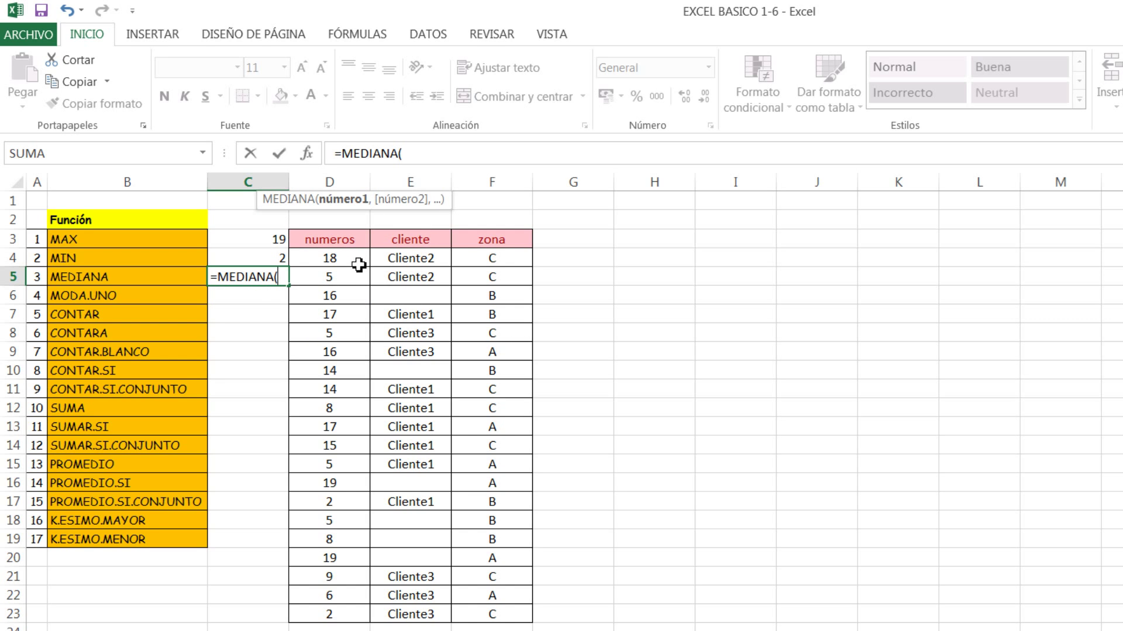
mouse_move(356, 258)
mouse_down()
mouse_move(340, 625)
mouse_move(353, 616)
mouse_up()
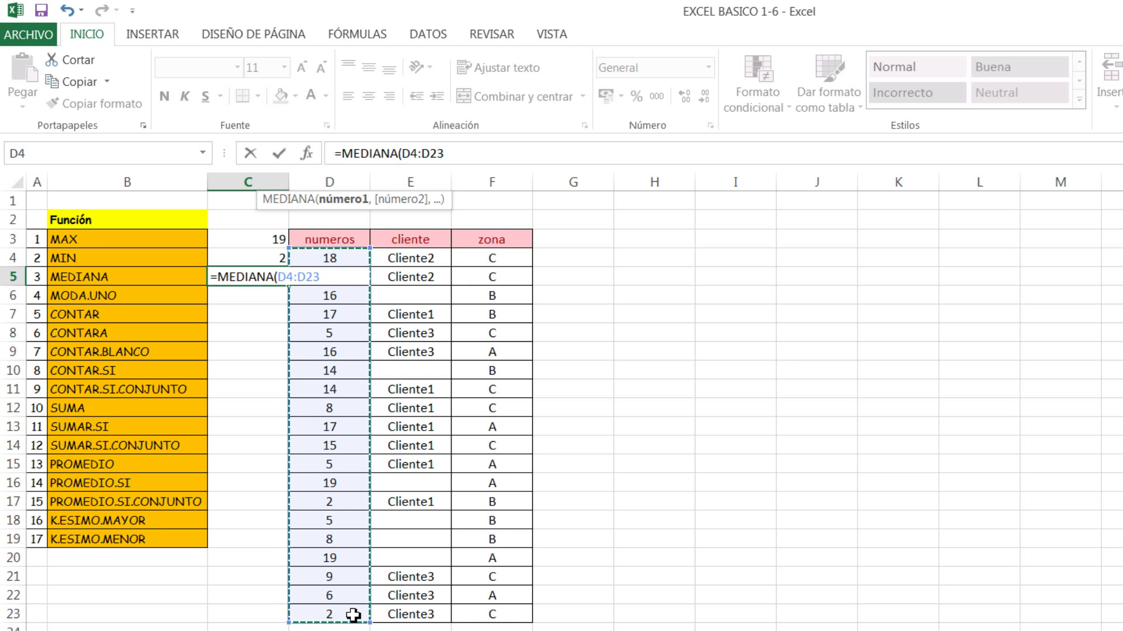
text())
key(Return)
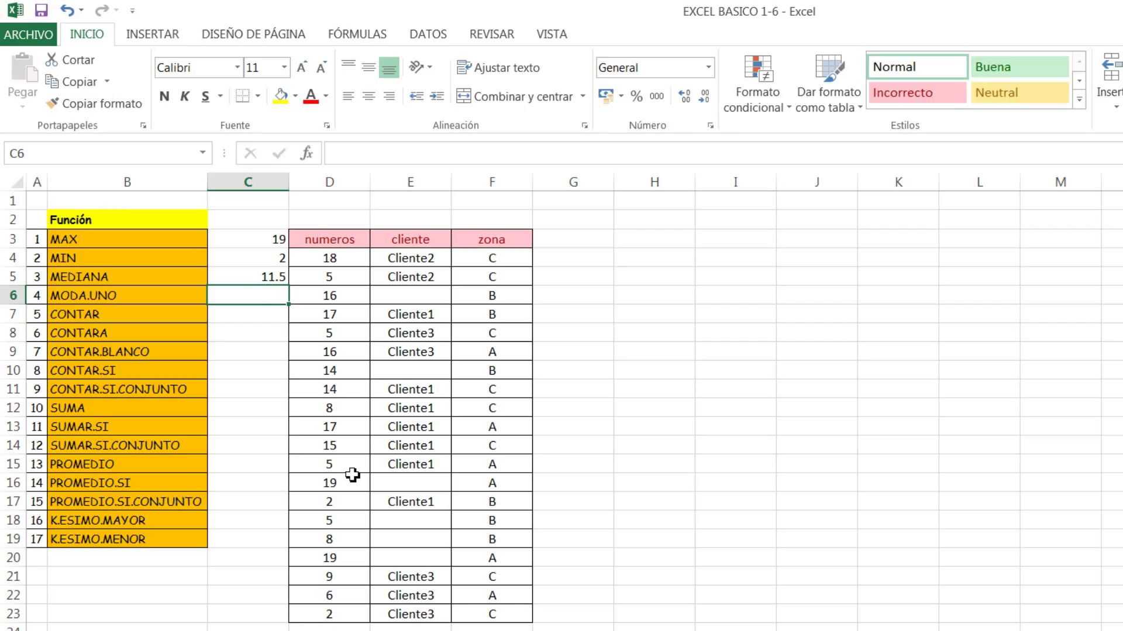
click(267, 282)
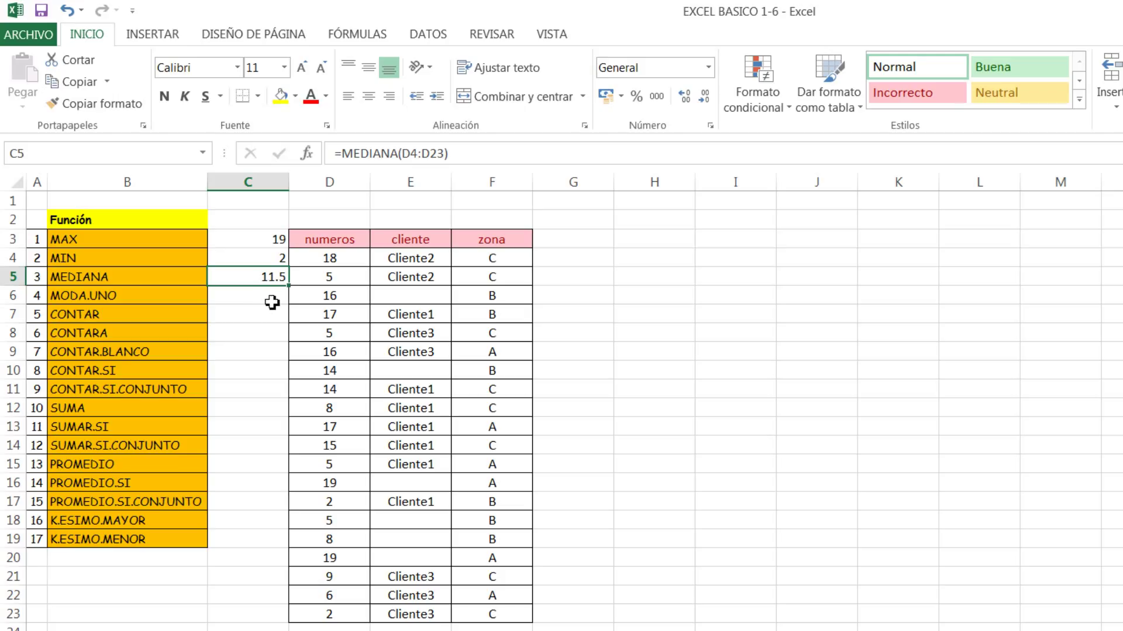
click(270, 302)
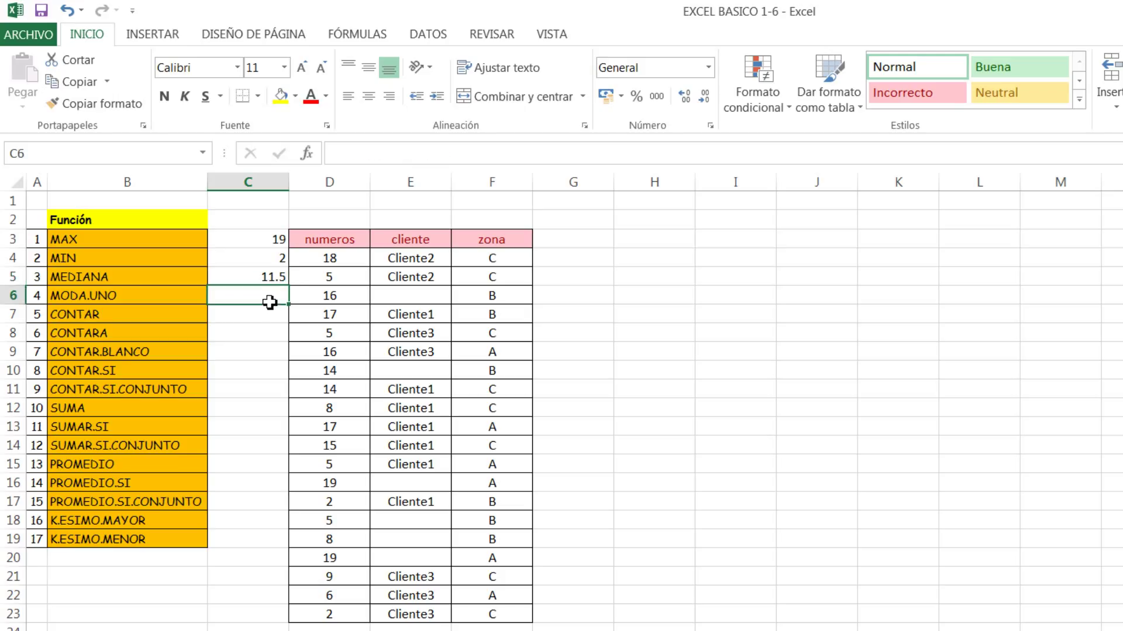
Enter =MODA.UNO(D4:D23) in C6 so it returns 5, the most frequent value.
text(=moda)
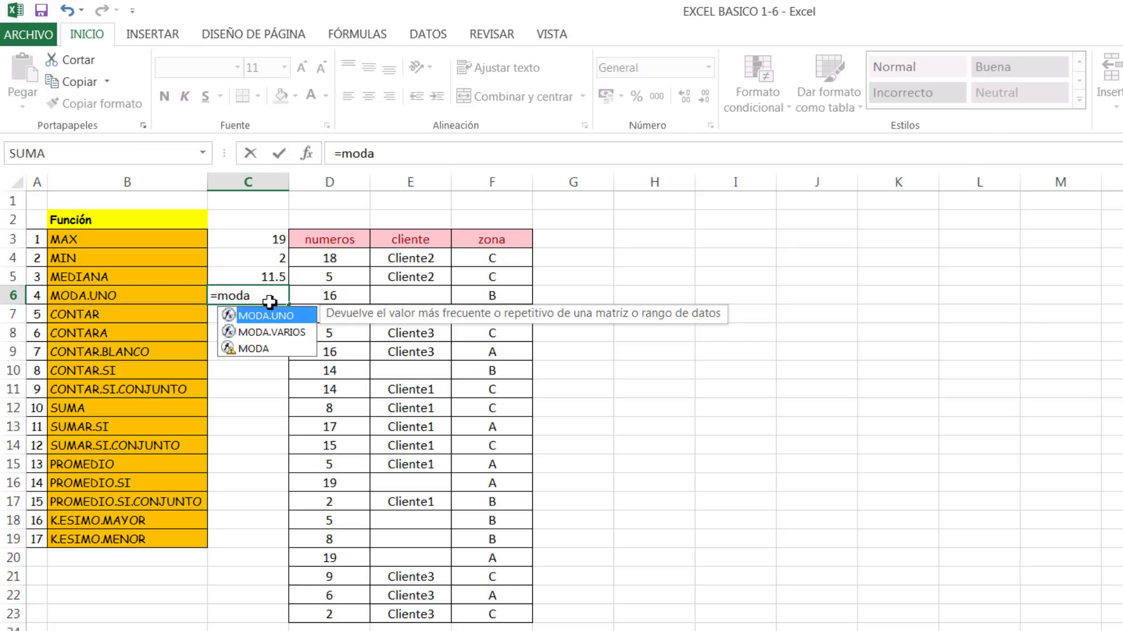
key(Tab)
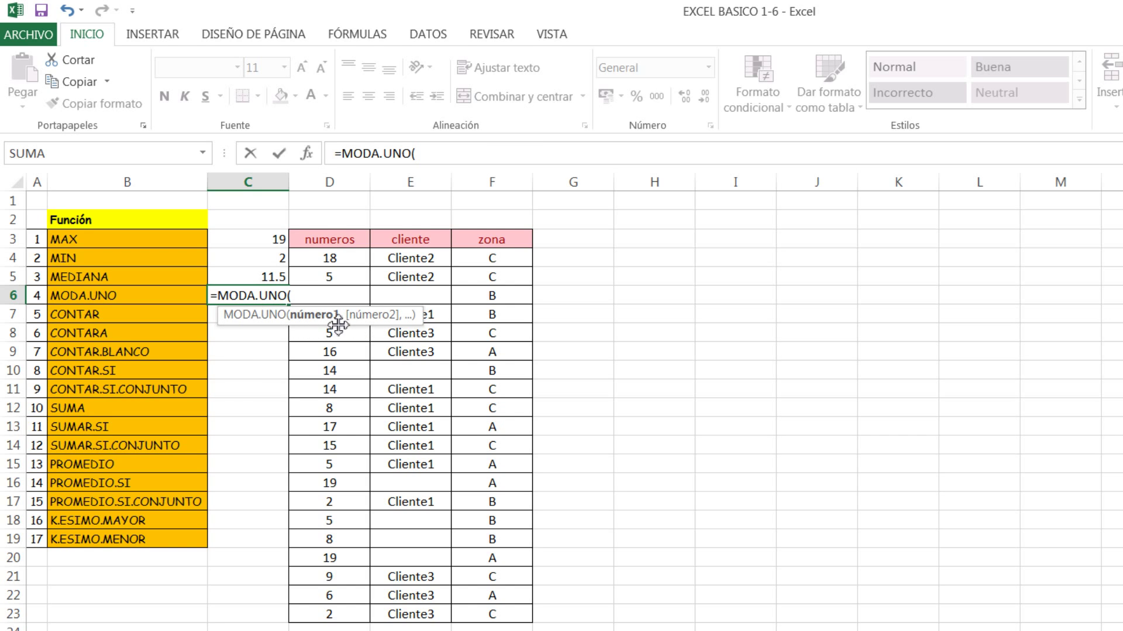
click(341, 257)
drag(336, 446, 335, 613)
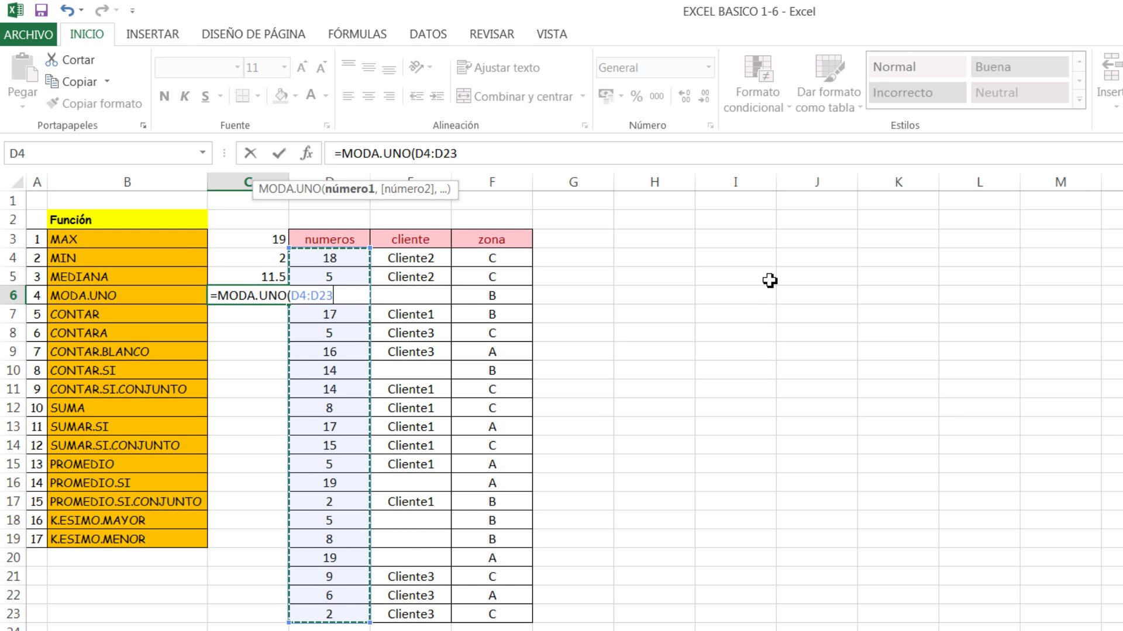
key(Return)
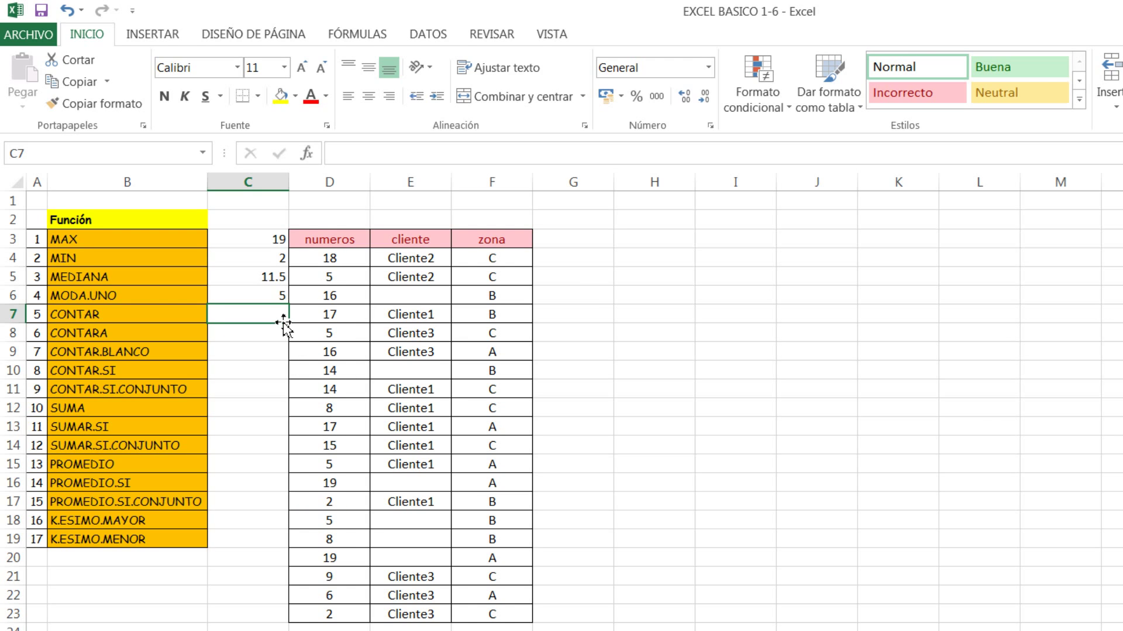
Enter =CONTAR(D4:D23) in C7, returning a count of 20, and check the formula.
text(=)
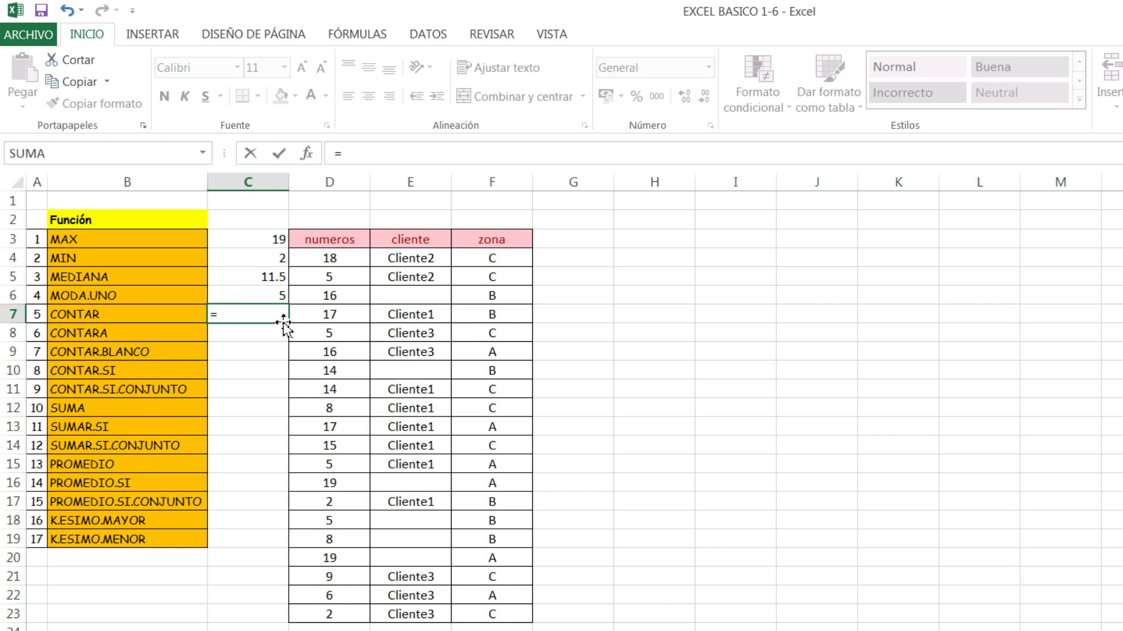
text(c)
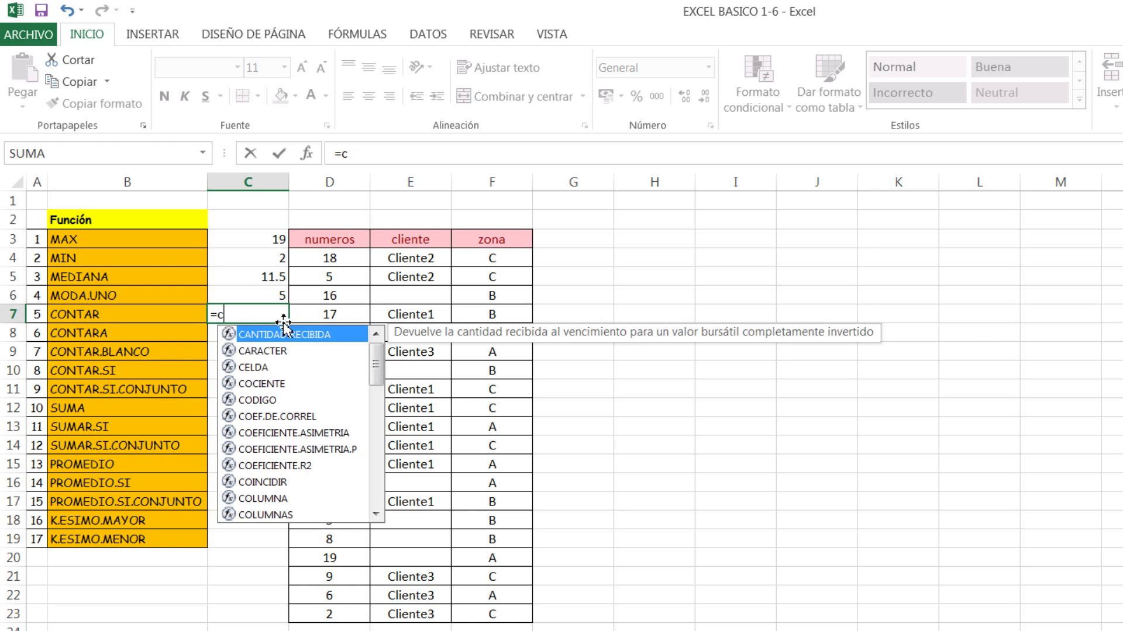
text(ontar)
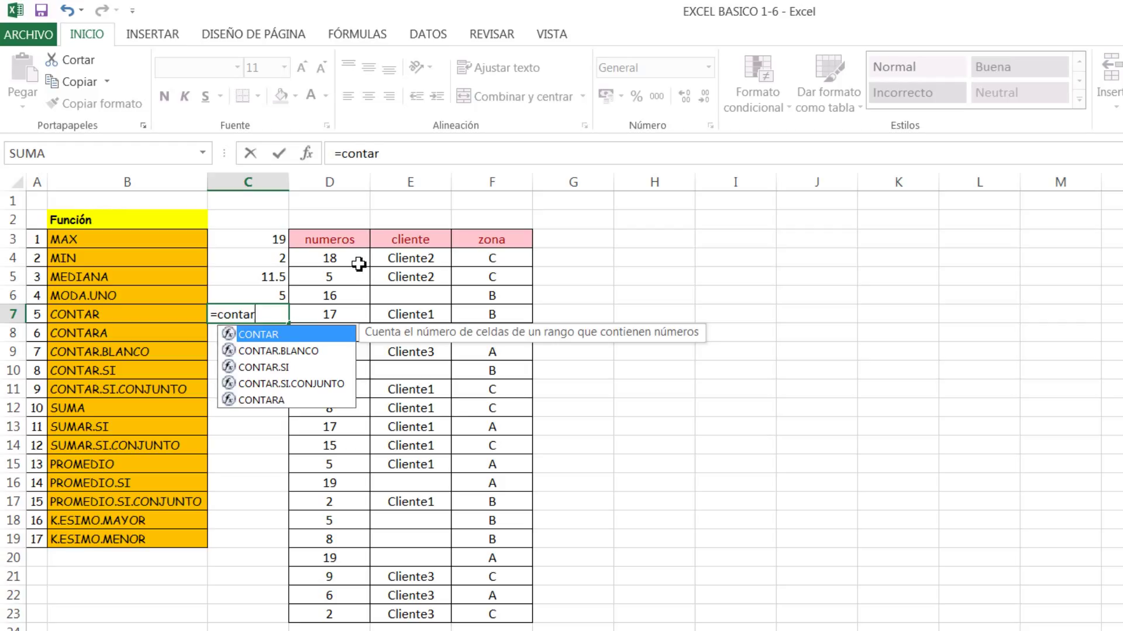
key(Tab)
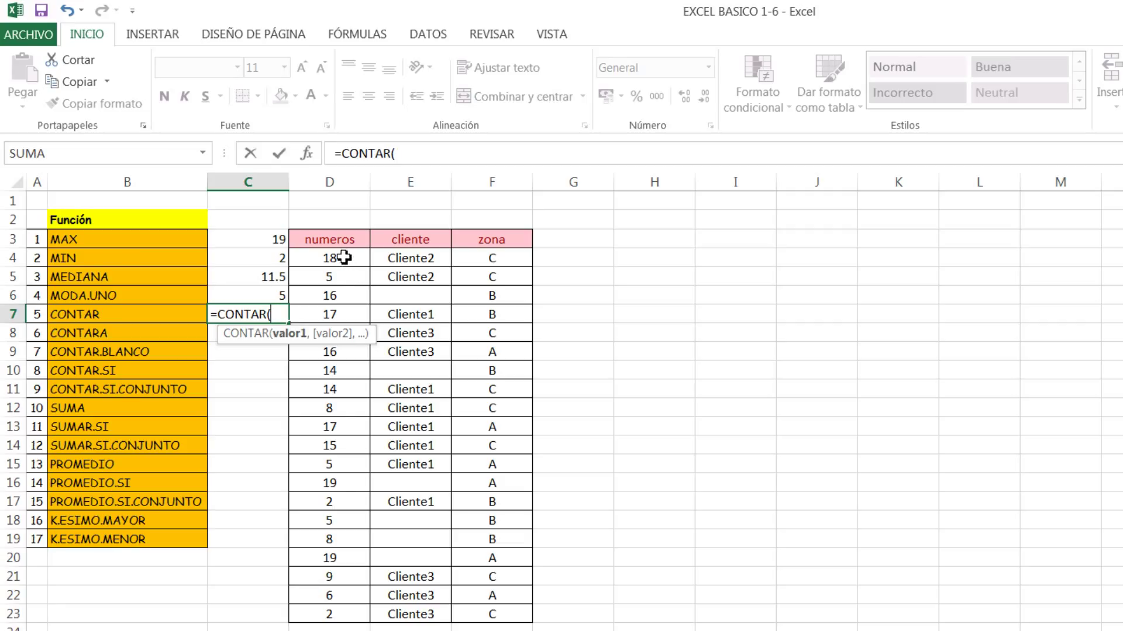
drag(347, 257, 349, 615)
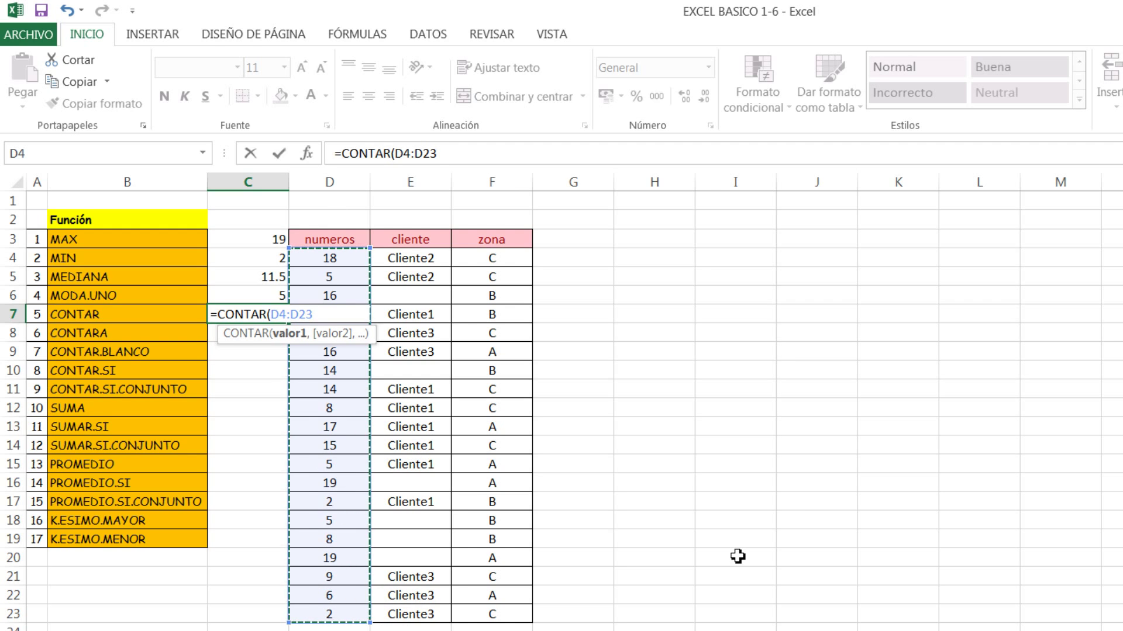
text())
key(Return)
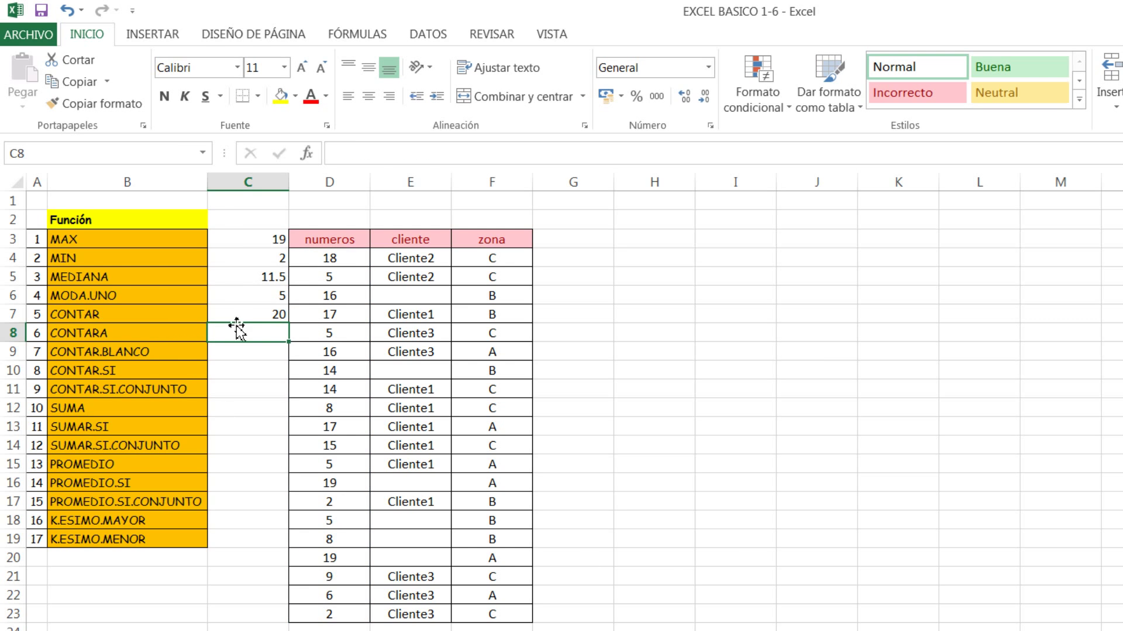
click(262, 317)
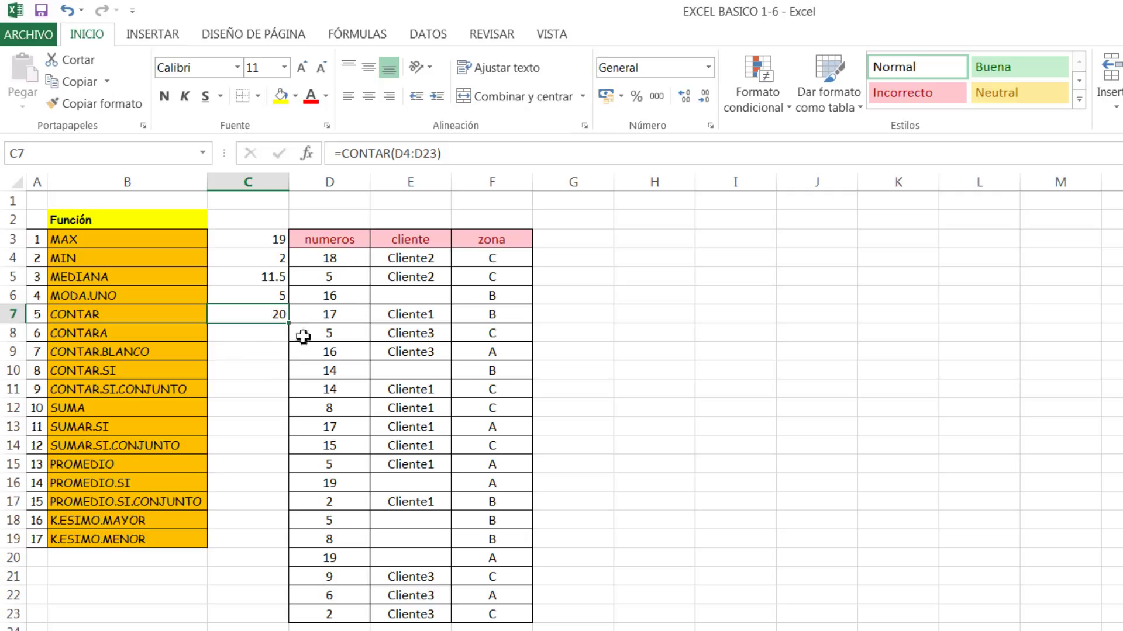
Enter =CONTARA(E4:E23) in C8, counting 14 non-empty cliente cells.
click(259, 334)
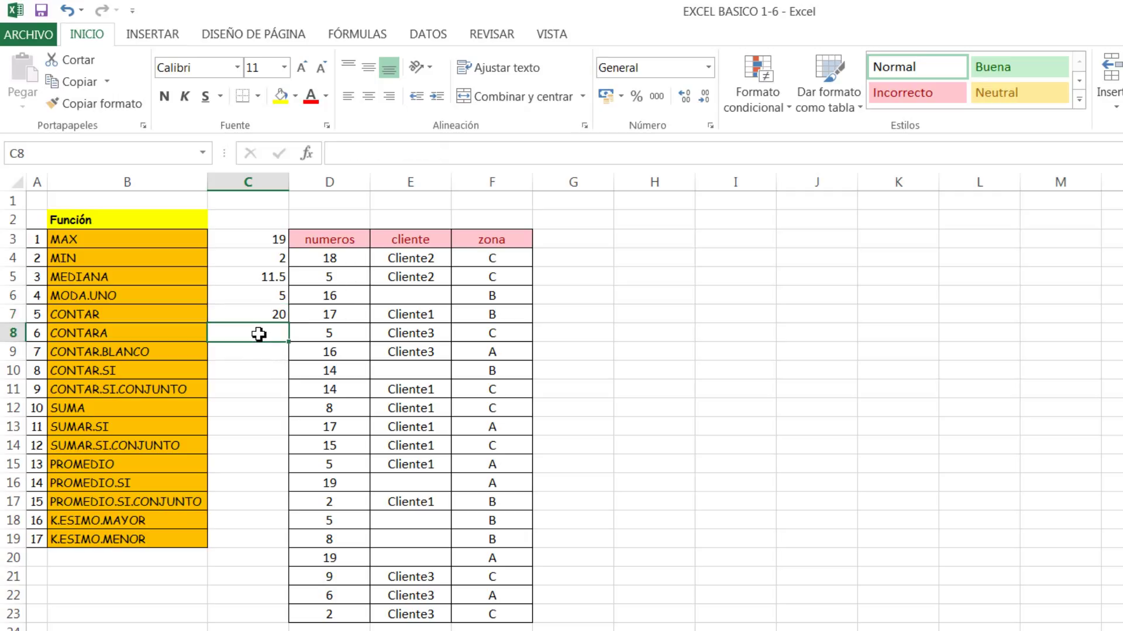
text(=con)
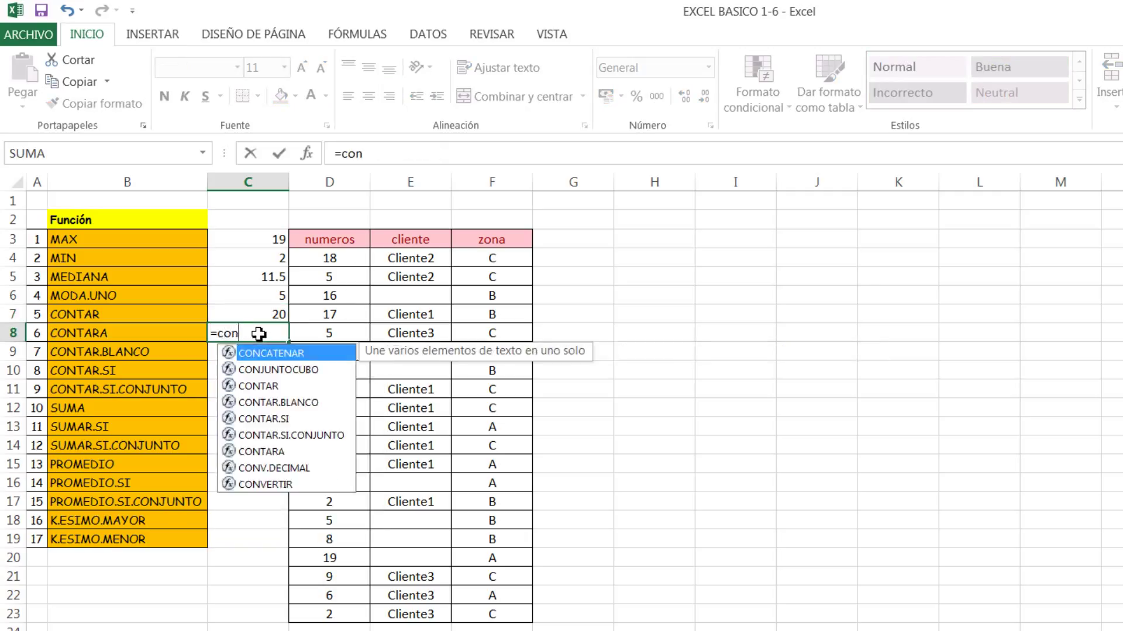
text(tara)
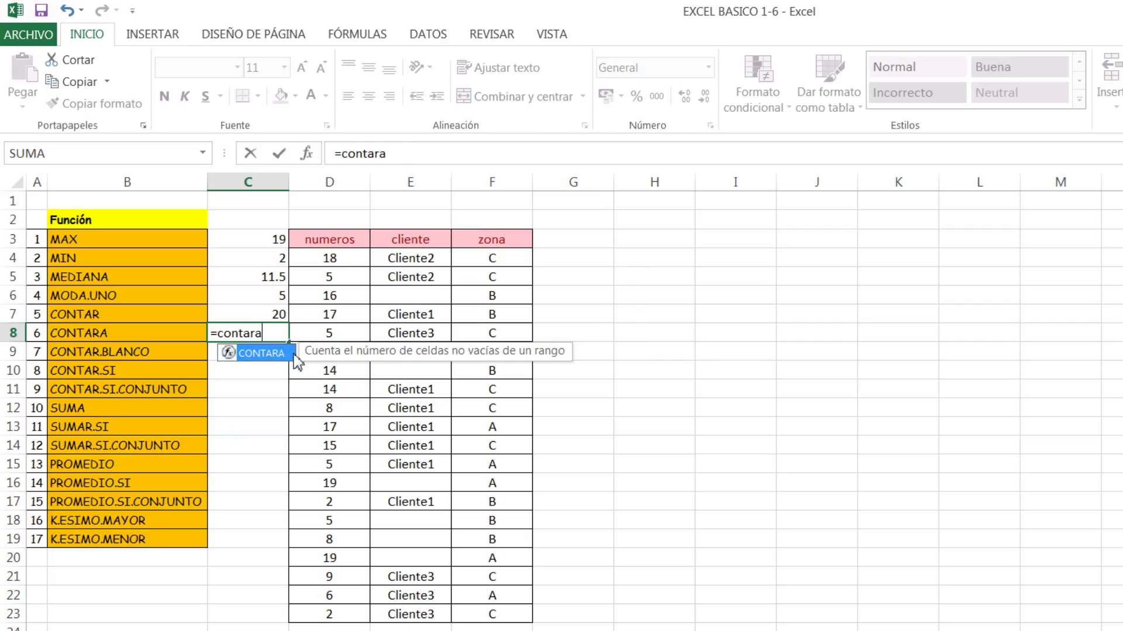
double_click(294, 355)
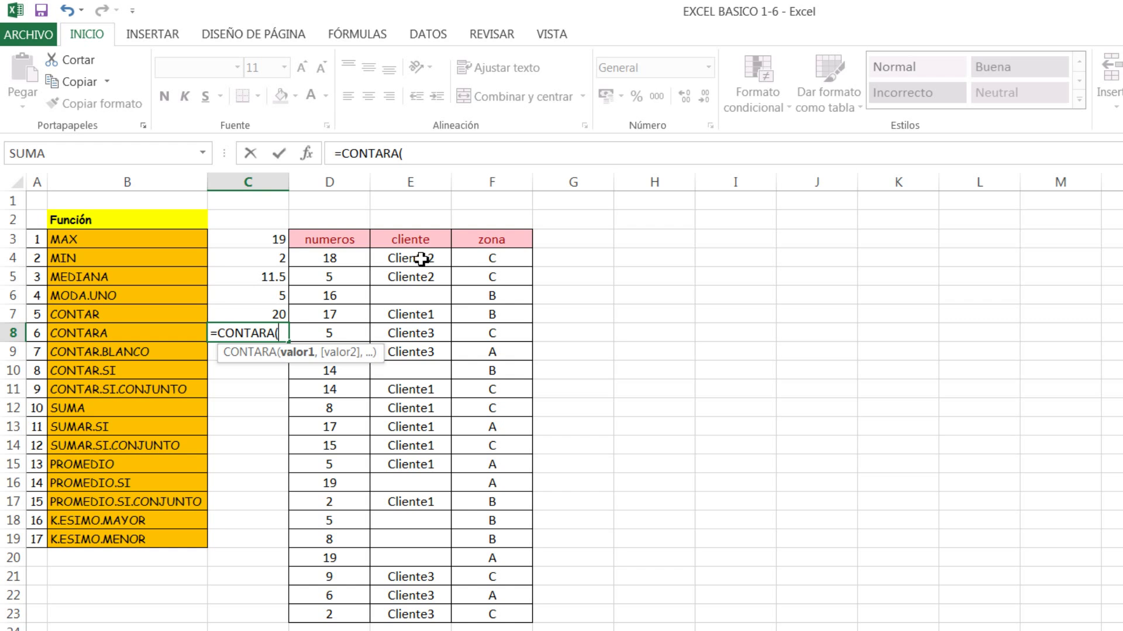
mouse_move(418, 257)
mouse_down()
mouse_move(411, 482)
mouse_move(423, 613)
mouse_up()
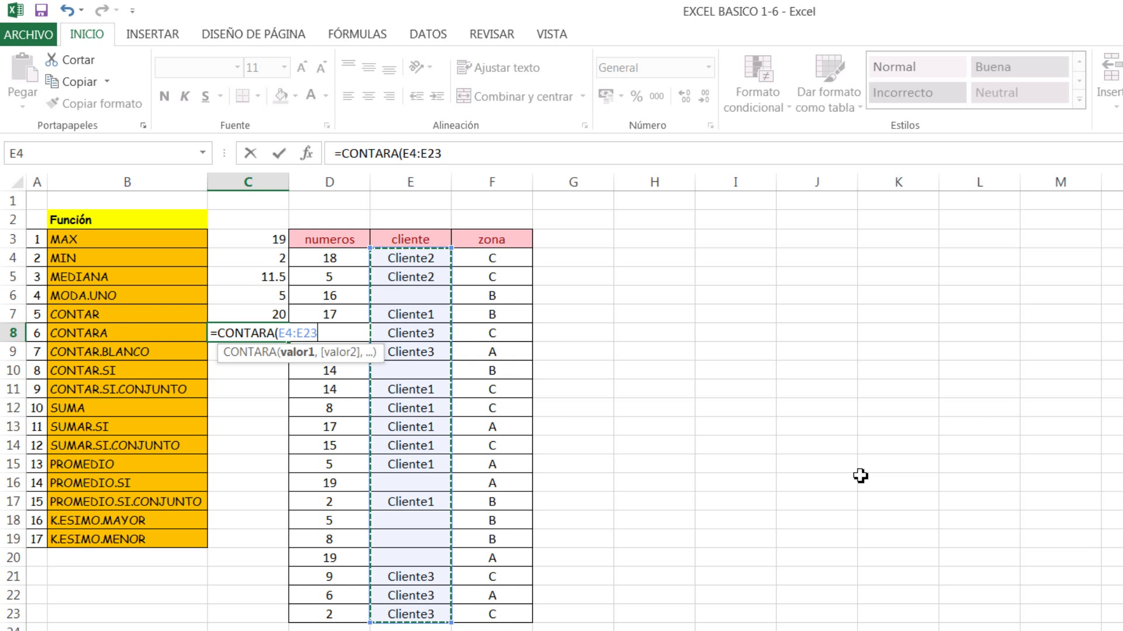
key(Return)
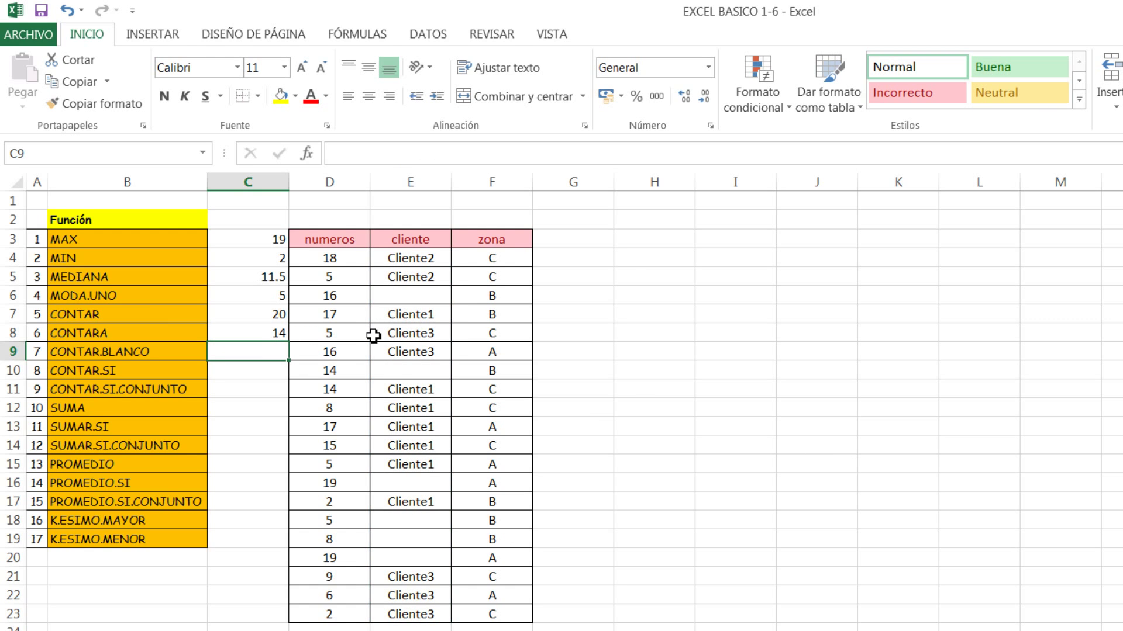
Enter =CONTAR.BLANCO(E4:E23) in C9, counting 6 empty cliente cells.
text(=)
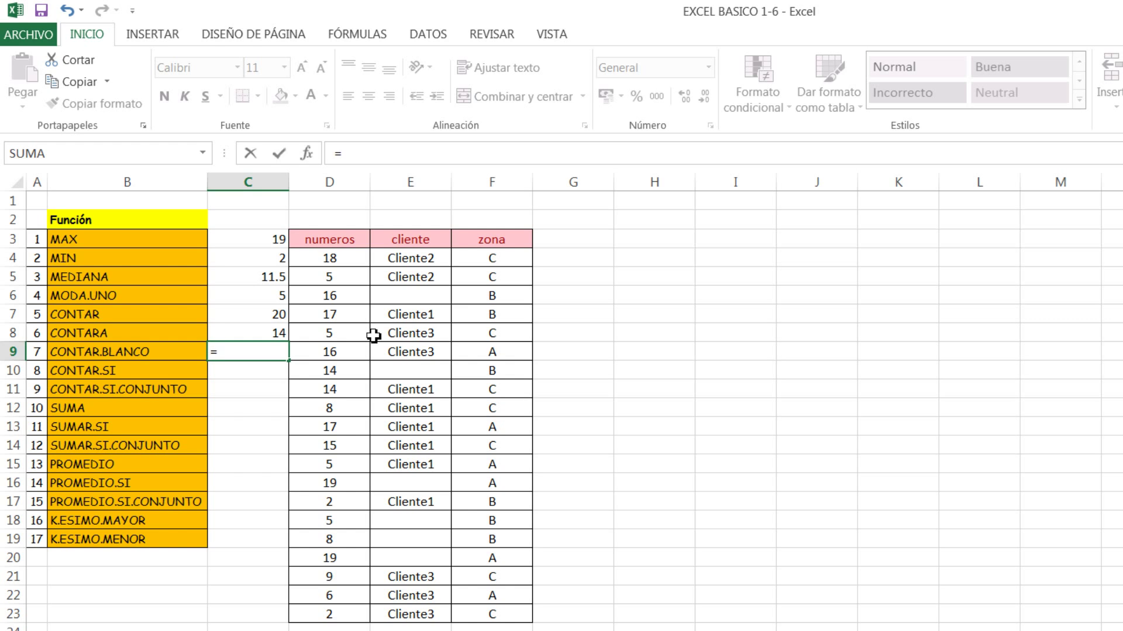
text(contar)
key(Down)
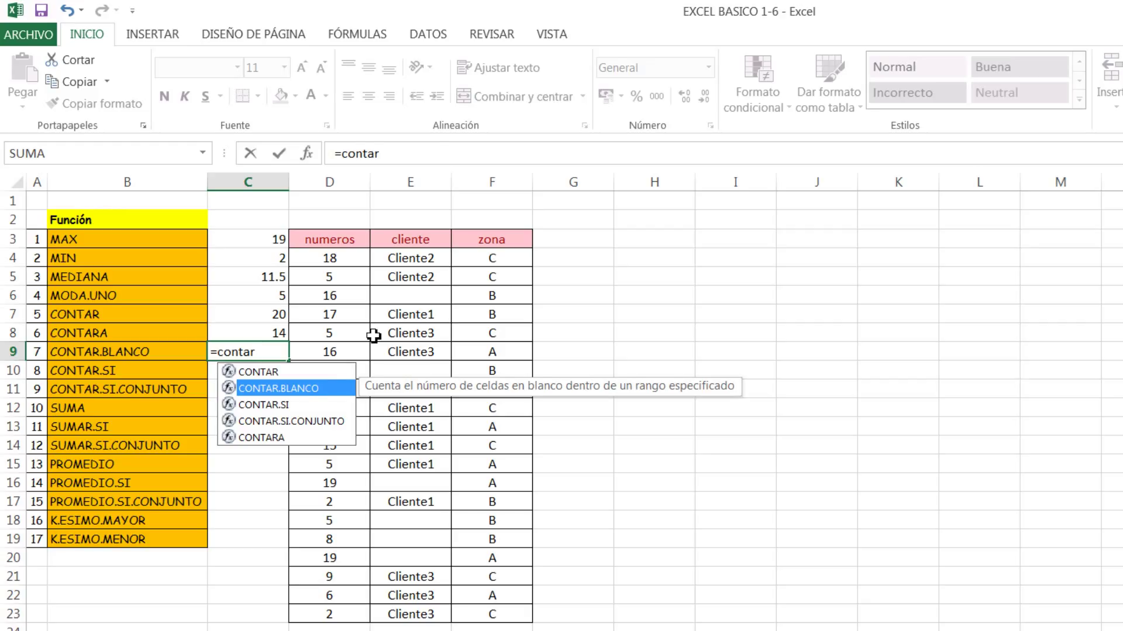
key(Tab)
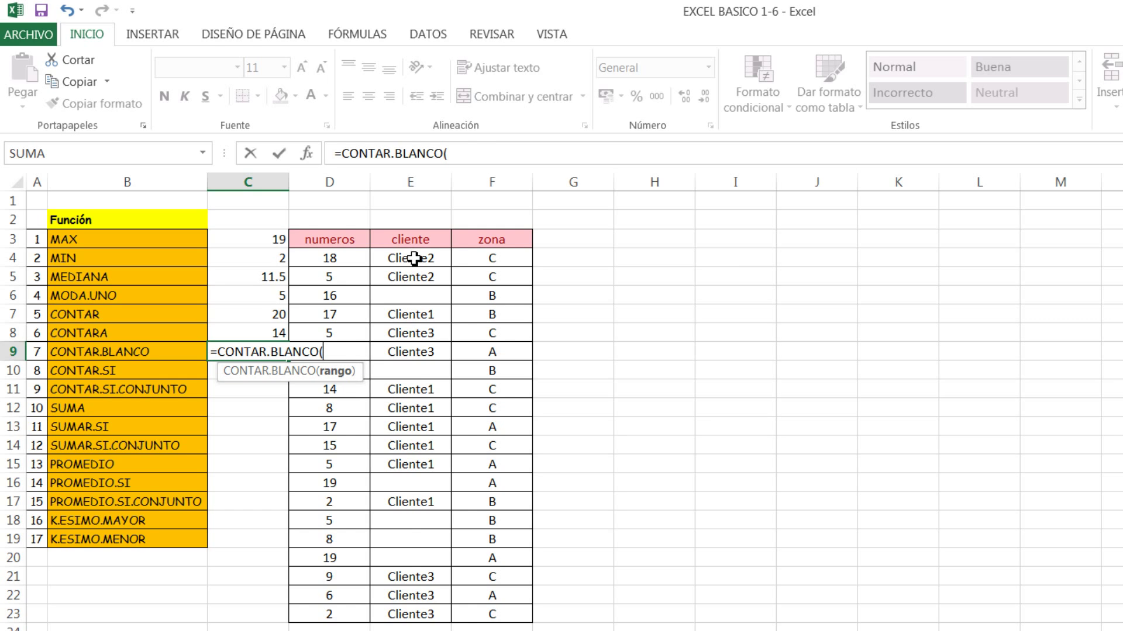
drag(414, 258, 413, 615)
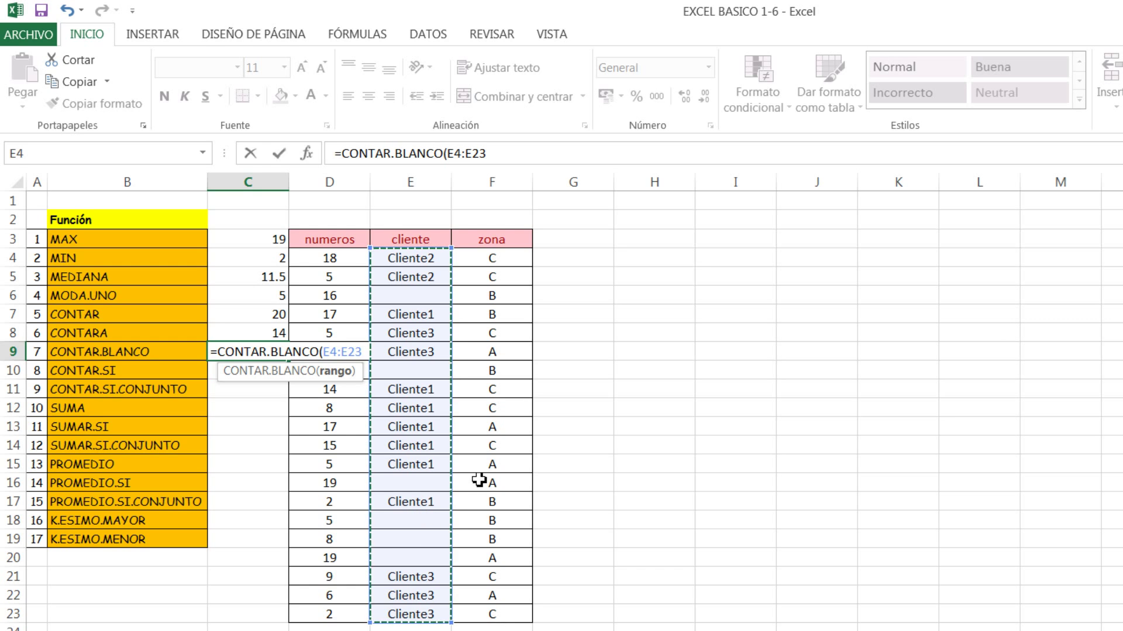
key(Return)
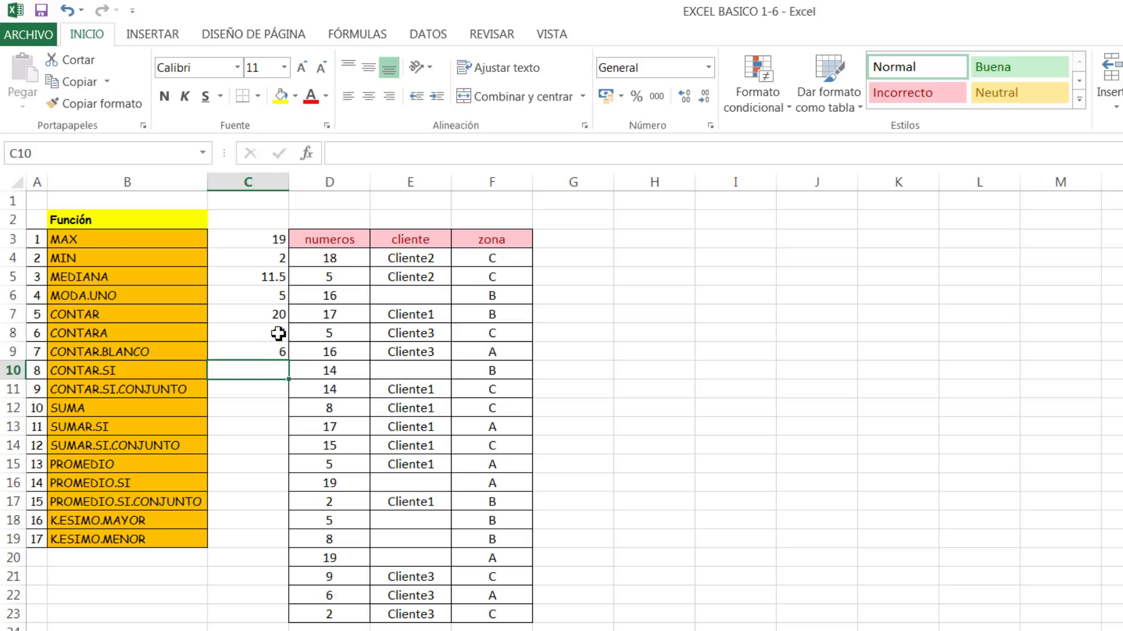
Review the CONTARA and CONTAR.BLANCO results in C8:C9, then begin =contar in C10.
drag(277, 333, 279, 351)
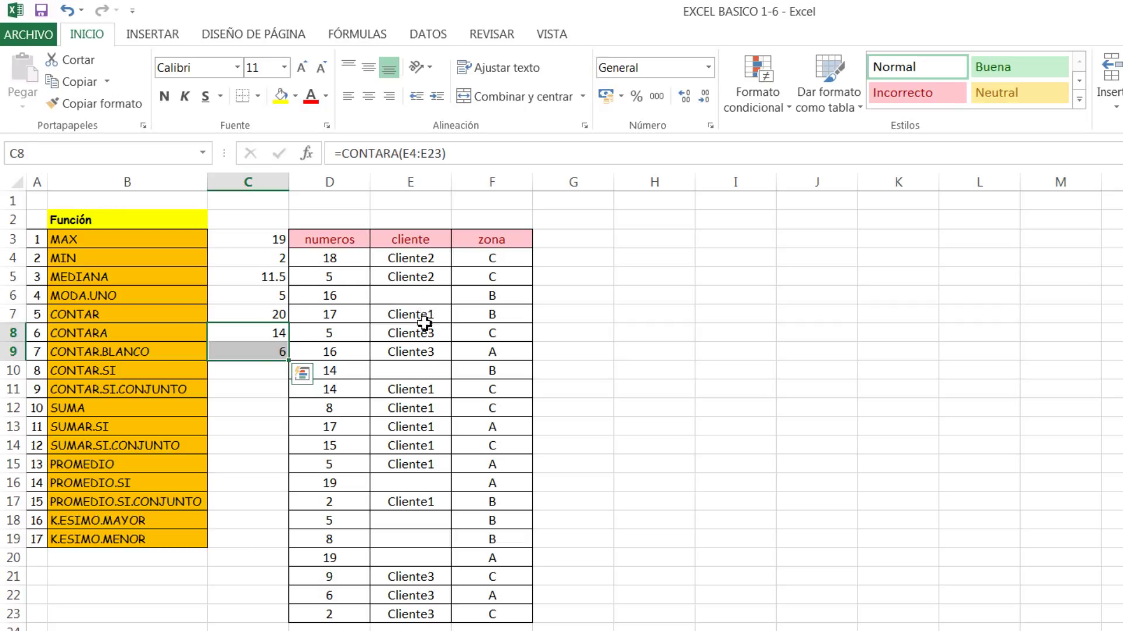
click(235, 375)
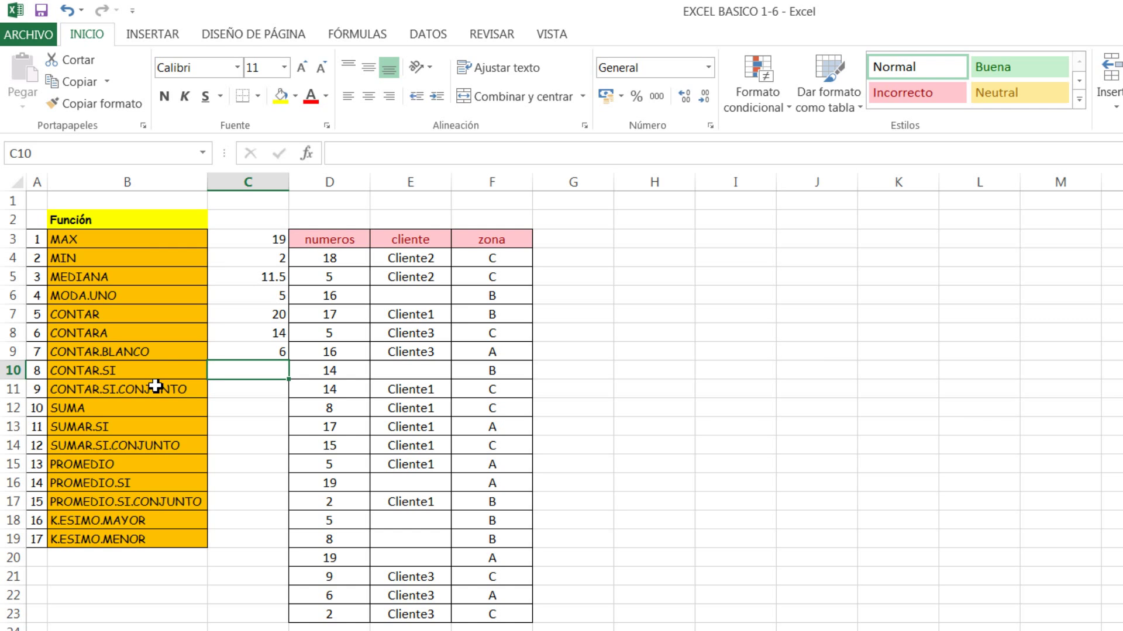
text(=)
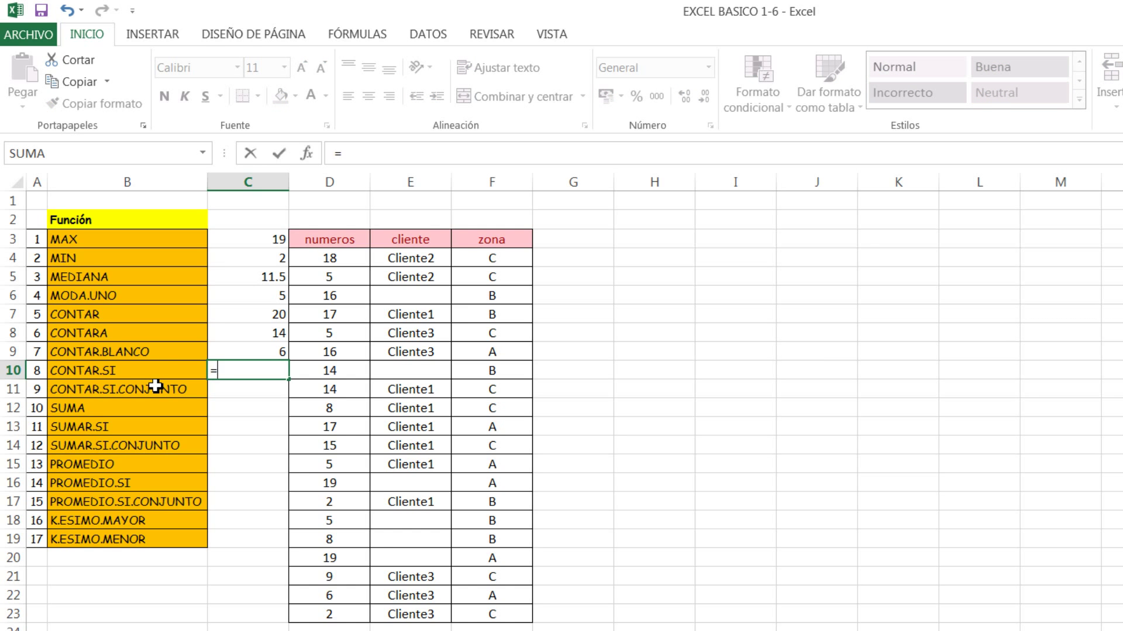
text(contar)
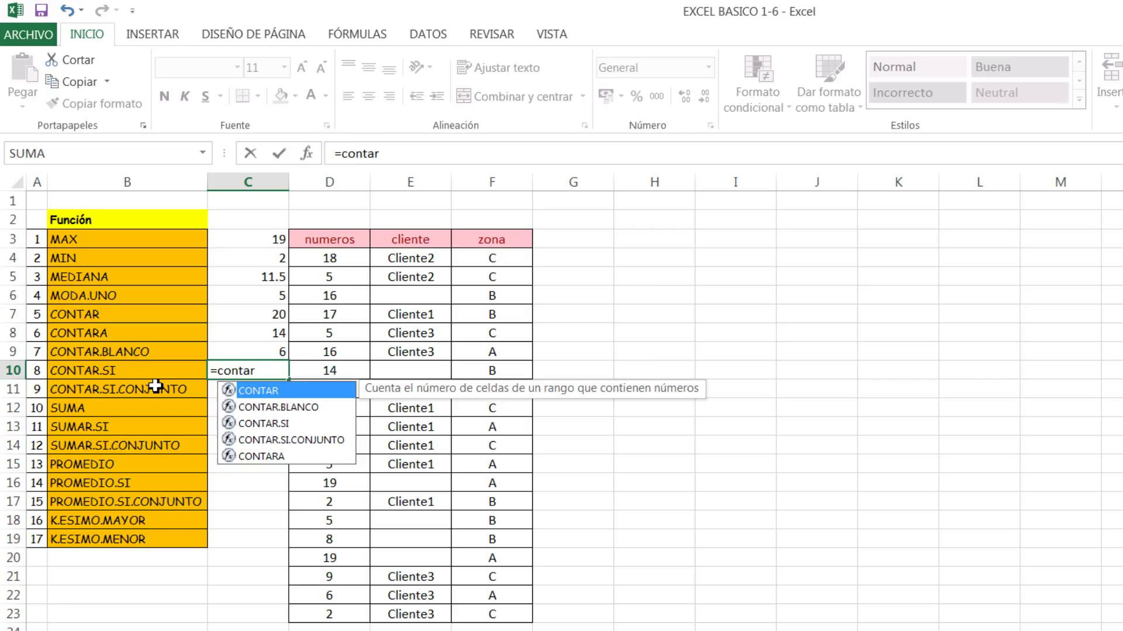
Complete =CONTAR.SI(F4:F23,"c") in C10 to count zona C entries.
key(Tab)
key(BackSpace)
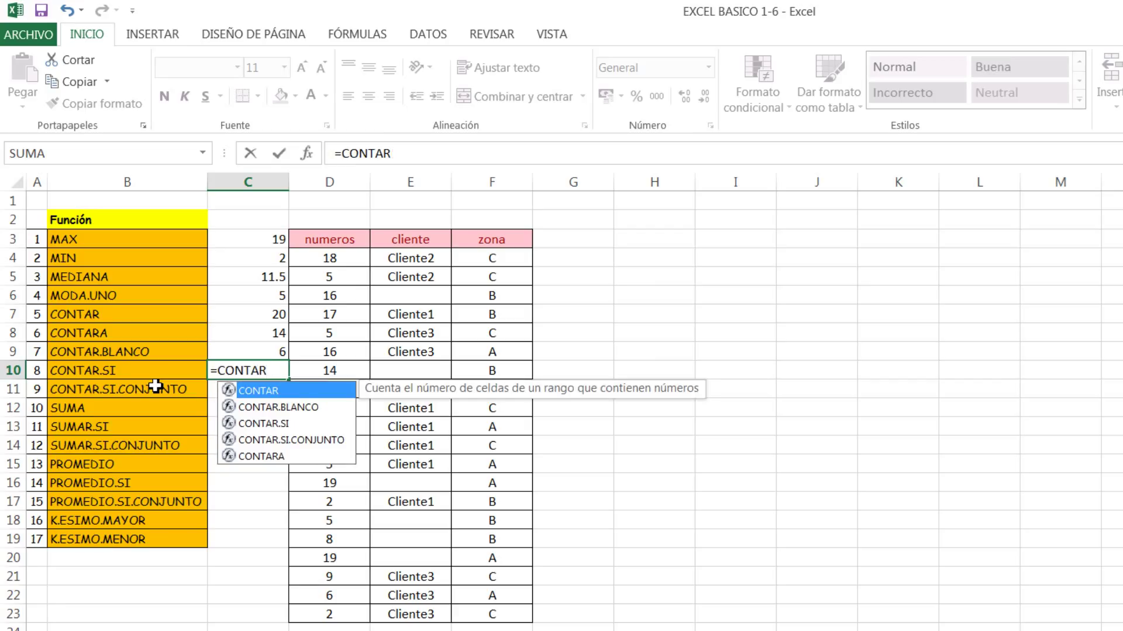
key(Down)
key(Down)
key(Tab)
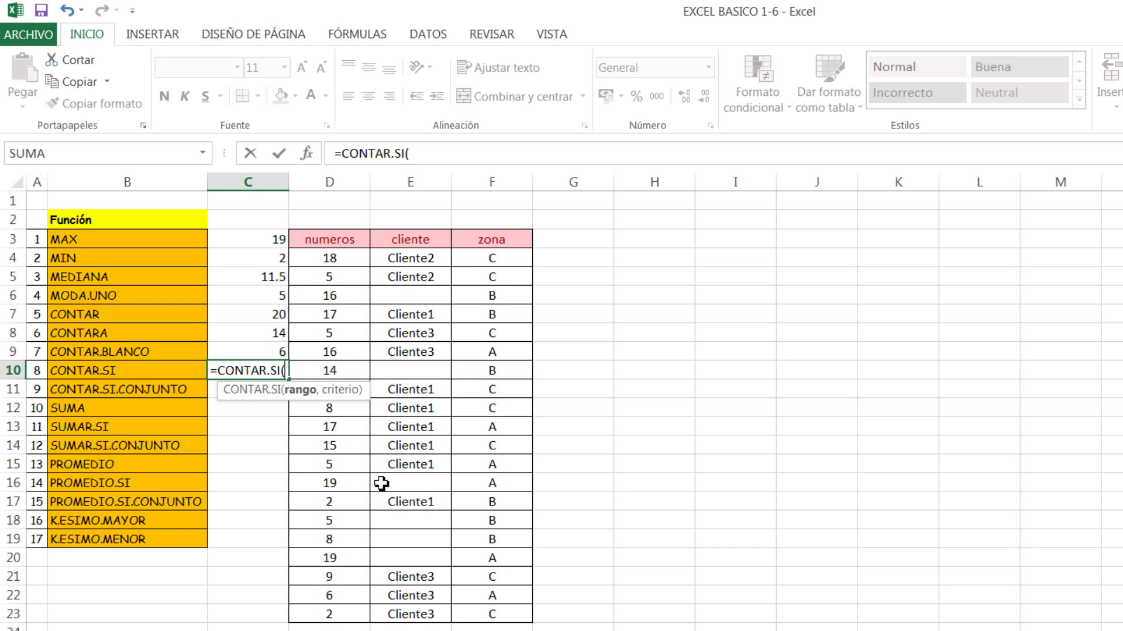
click(502, 260)
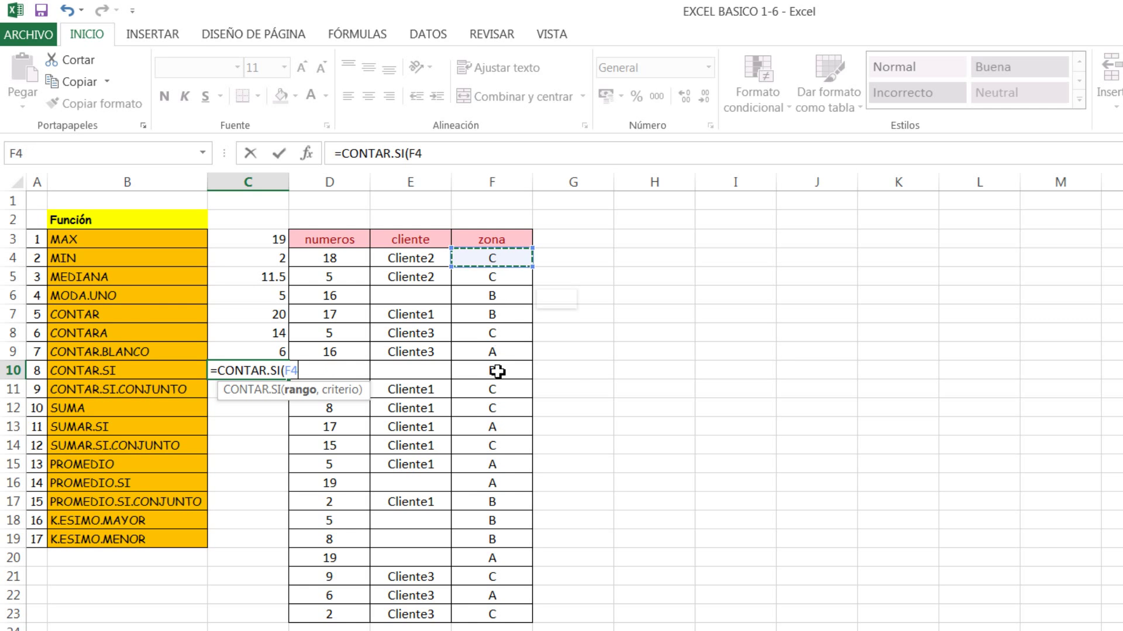
drag(497, 370, 502, 615)
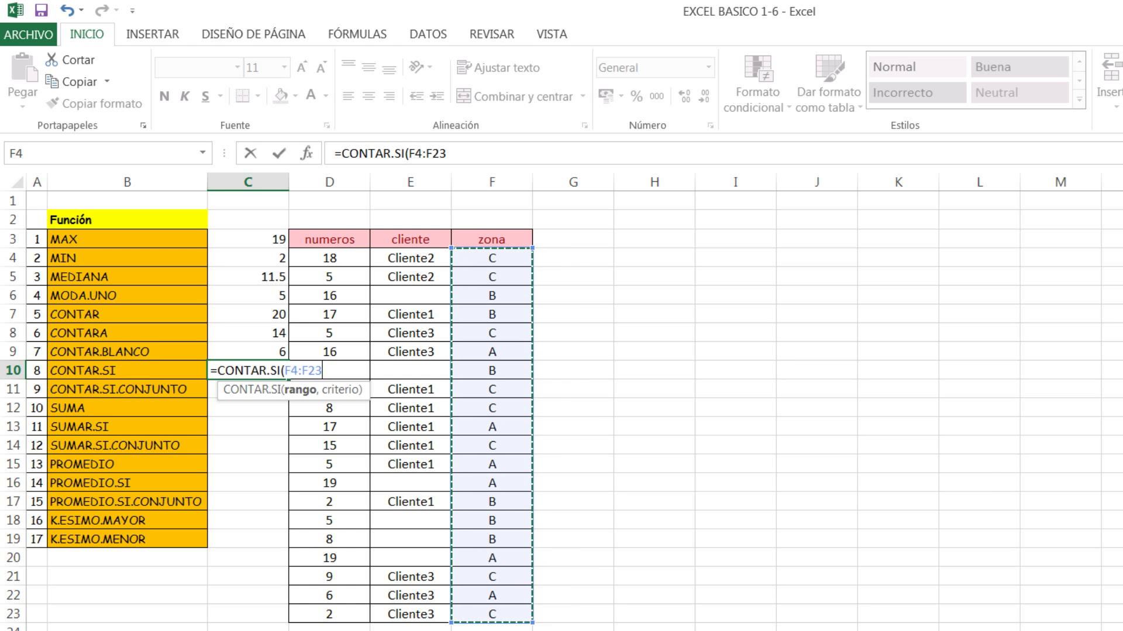
text(,"c)
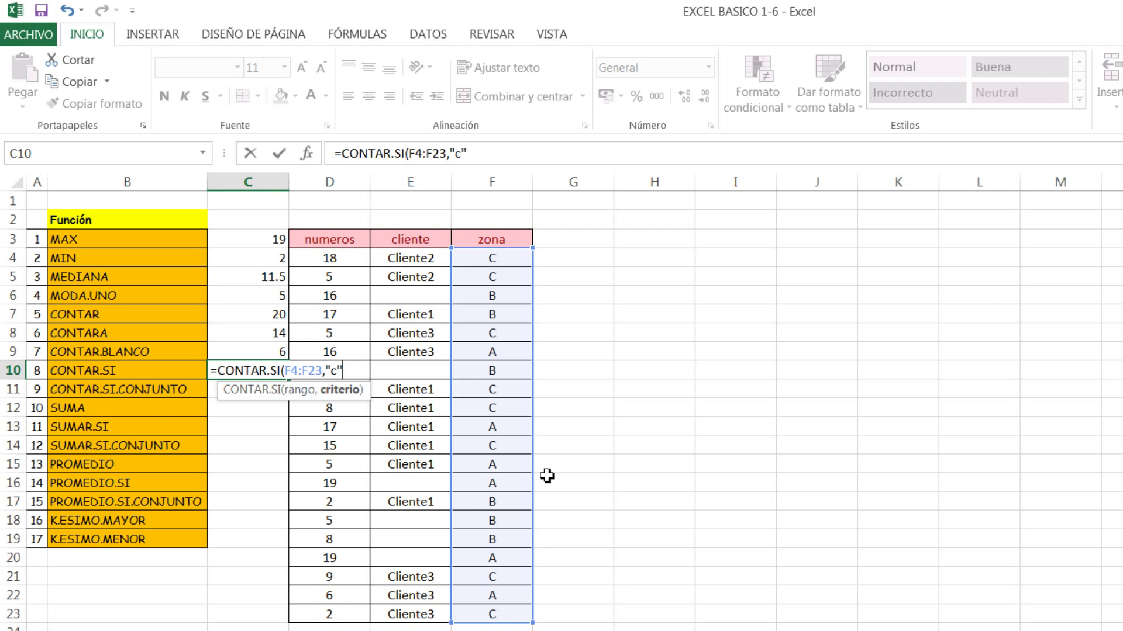
key(Return)
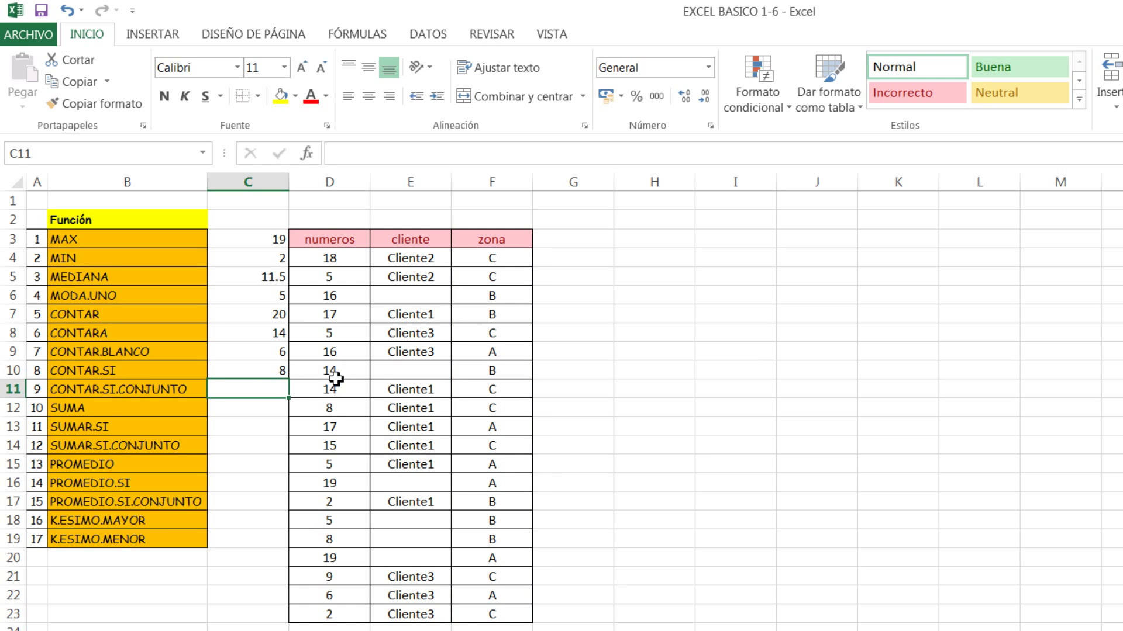
Review the C10 formula, leaving it unchanged with result 8.
click(269, 371)
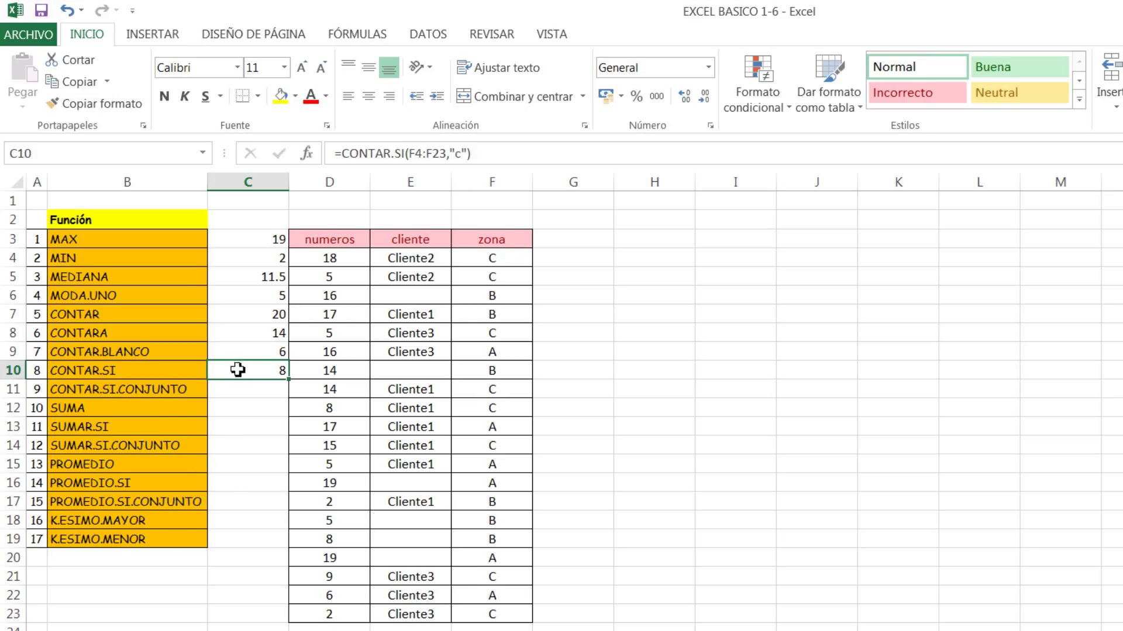
click(462, 153)
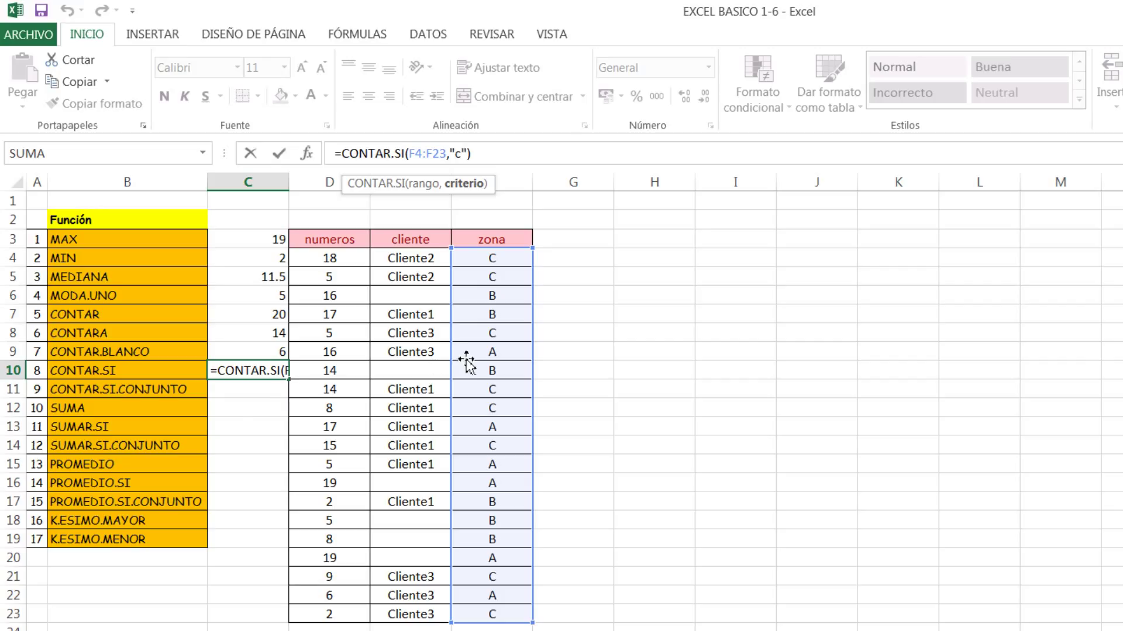
key(Return)
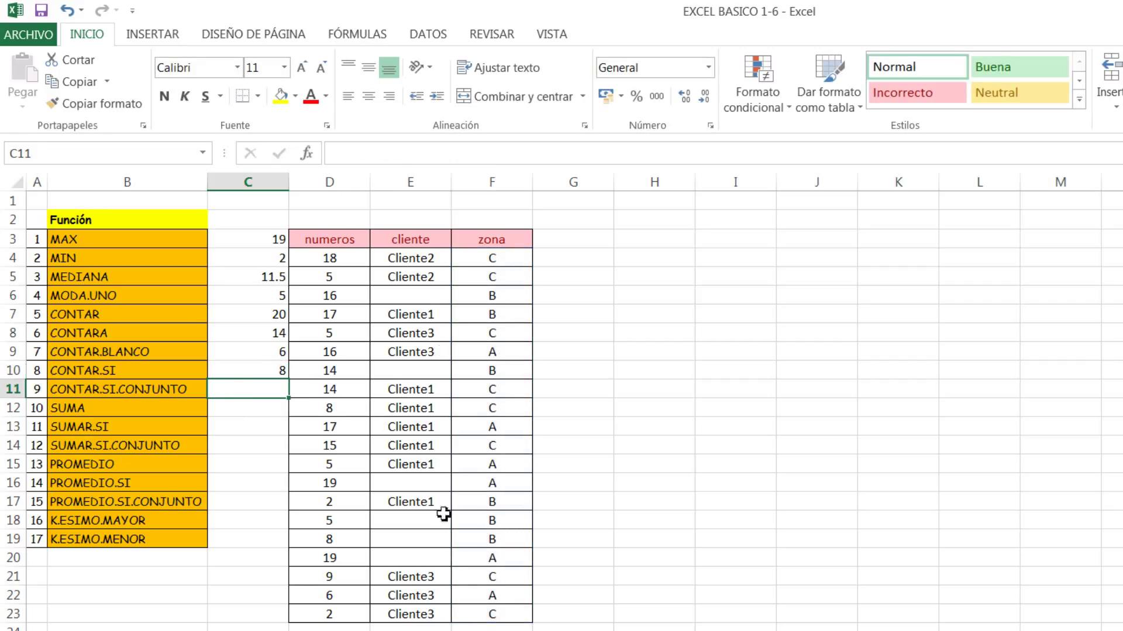
scroll(577, 607, down, 1)
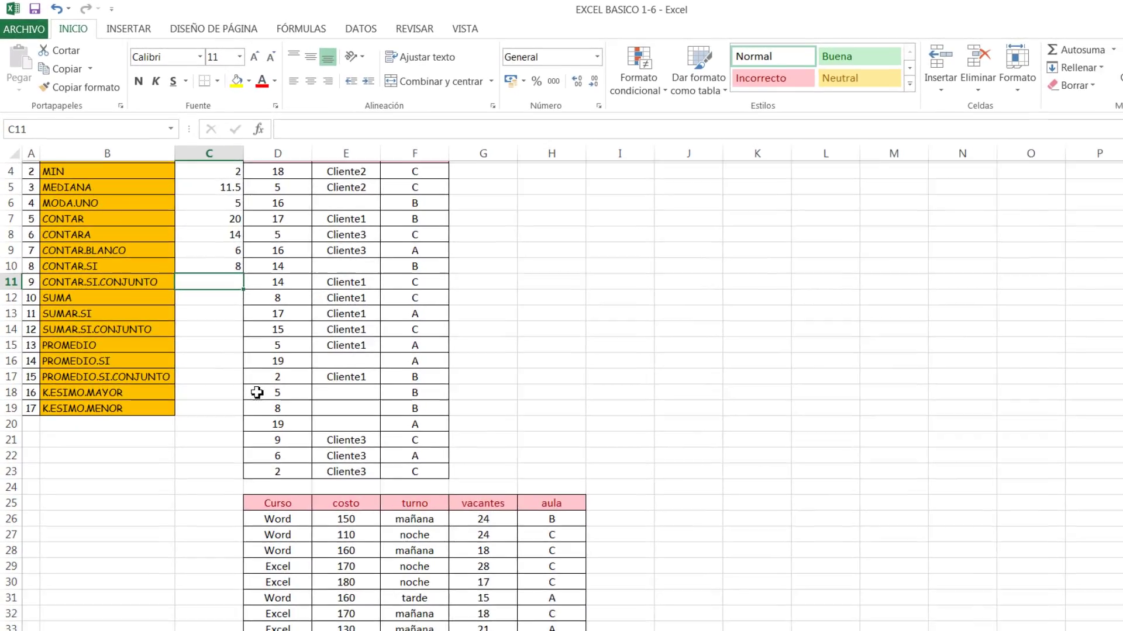
Copy the function names CONTAR.SI.CONJUNTO through K.ESIMO.MENOR.
scroll(258, 392, up, 1)
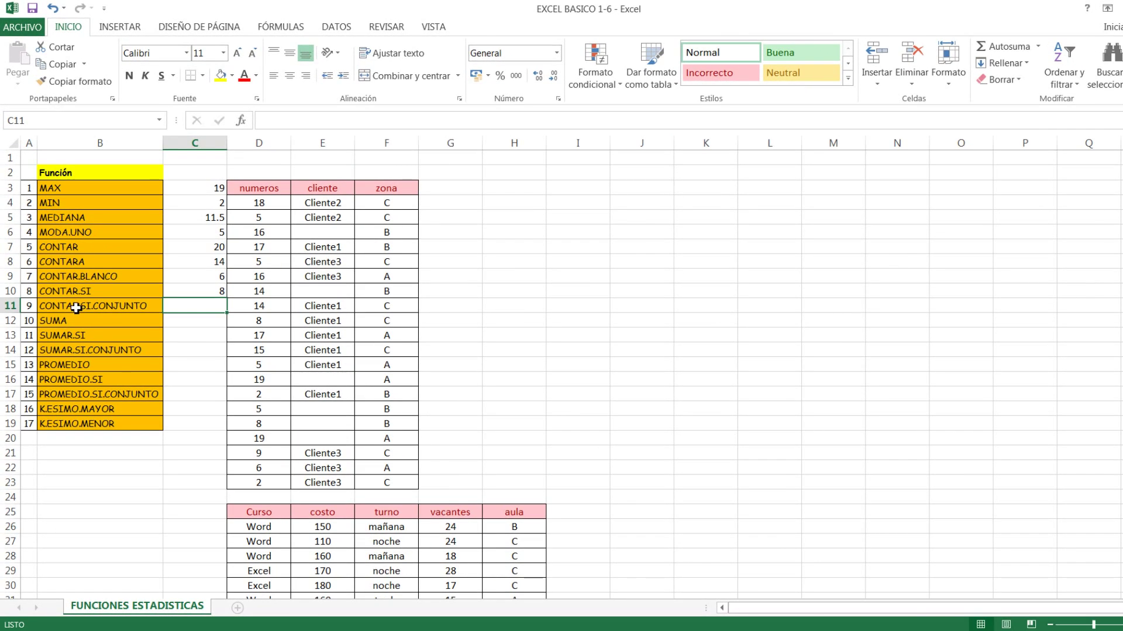
drag(70, 307, 139, 426)
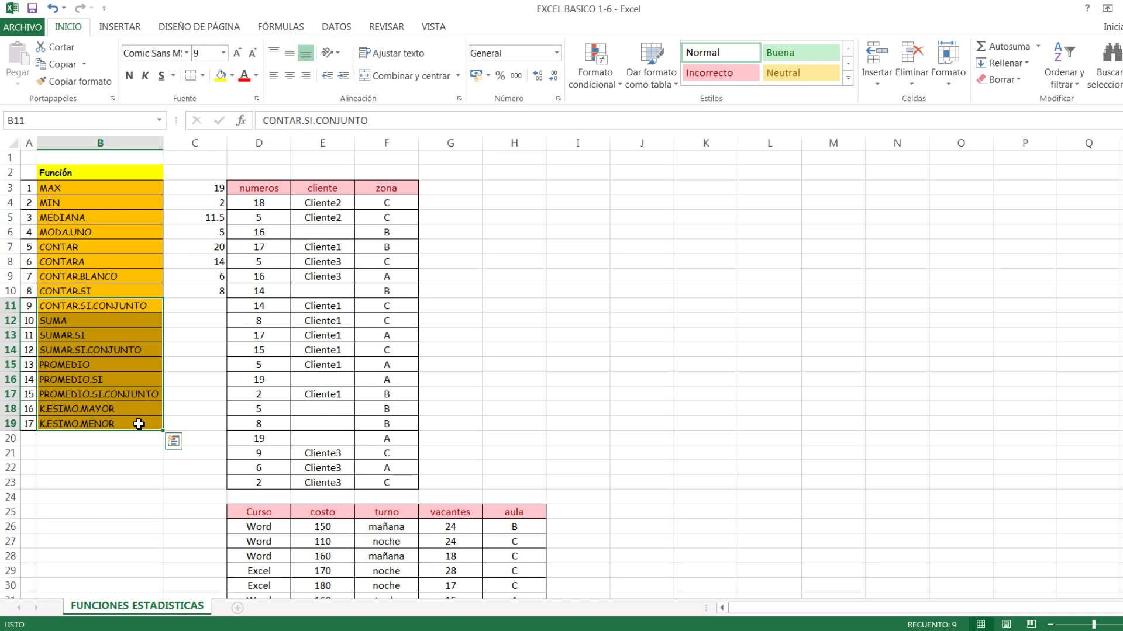
key(ctrl+c)
Paste the copied function names into B25:B33 and clear the copy marquee.
click(99, 513)
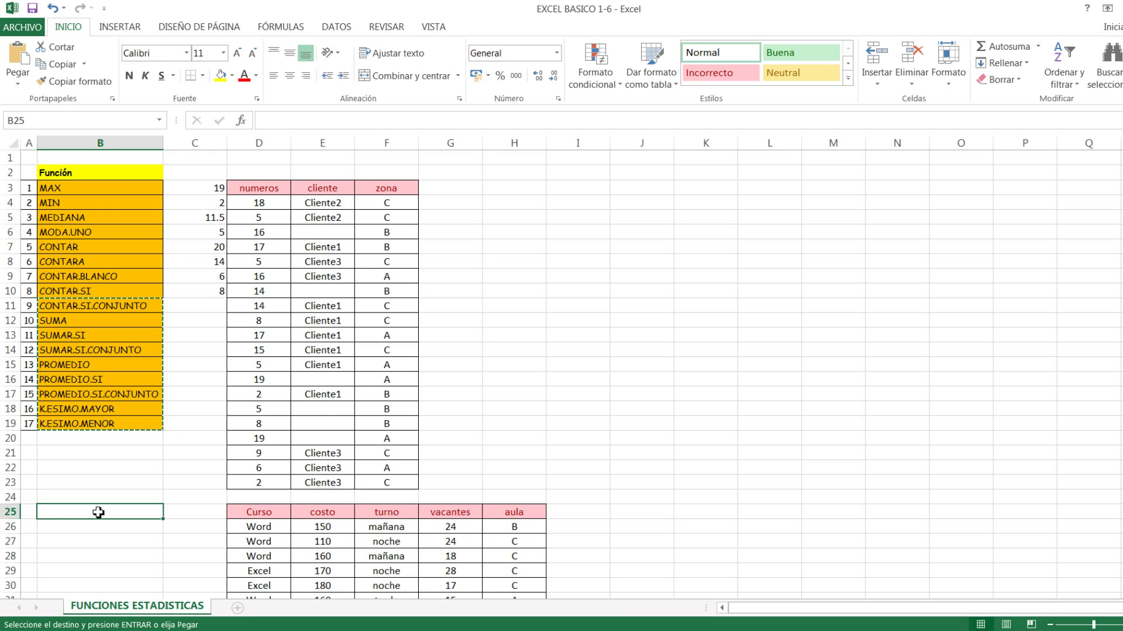
key(ctrl+v)
scroll(111, 511, down, 1)
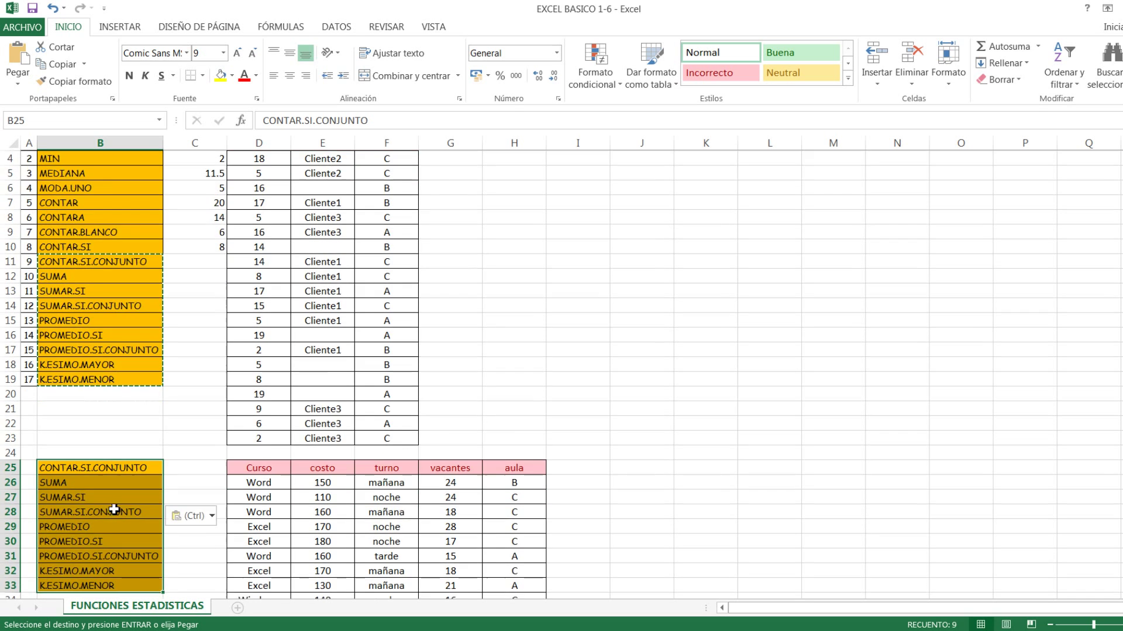
scroll(114, 510, down, 3)
scroll(148, 454, down, 2)
click(195, 302)
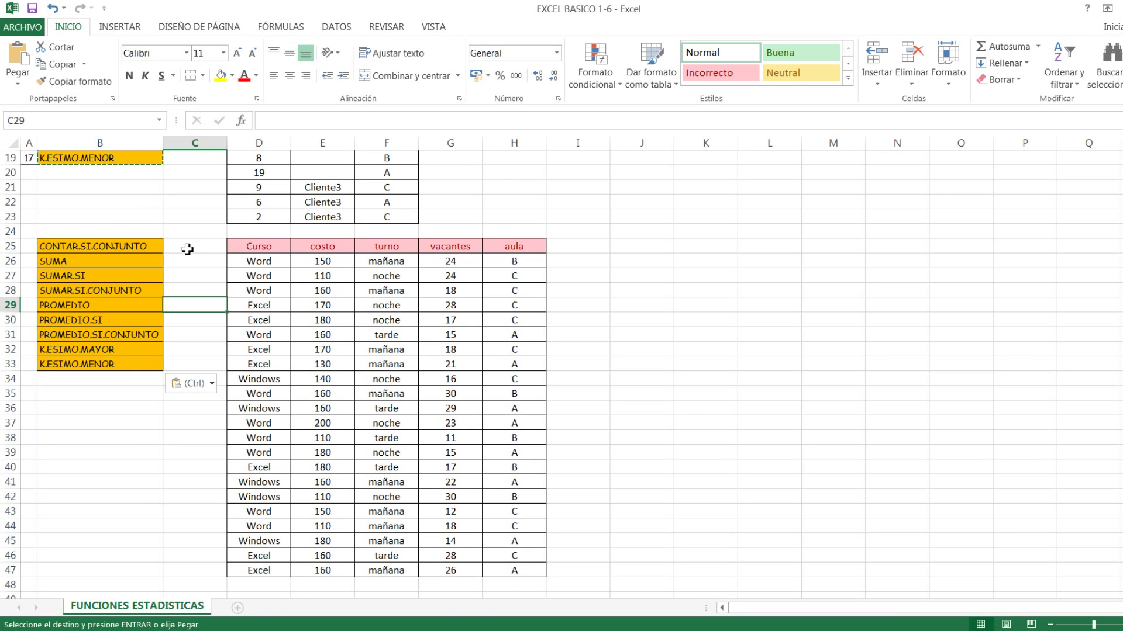
key(Escape)
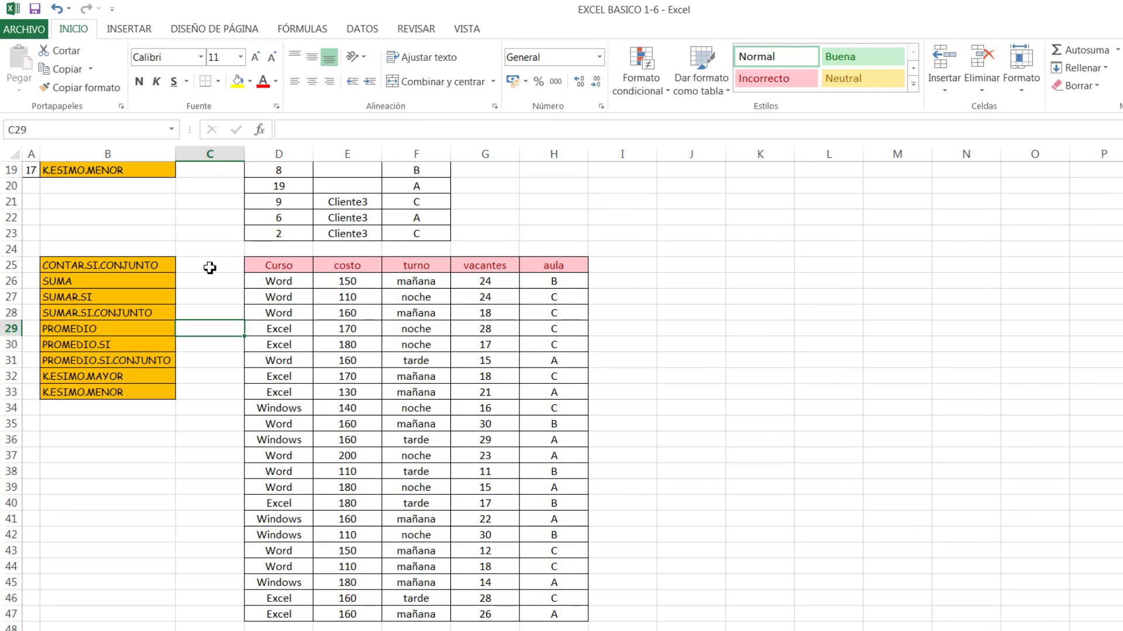
click(210, 268)
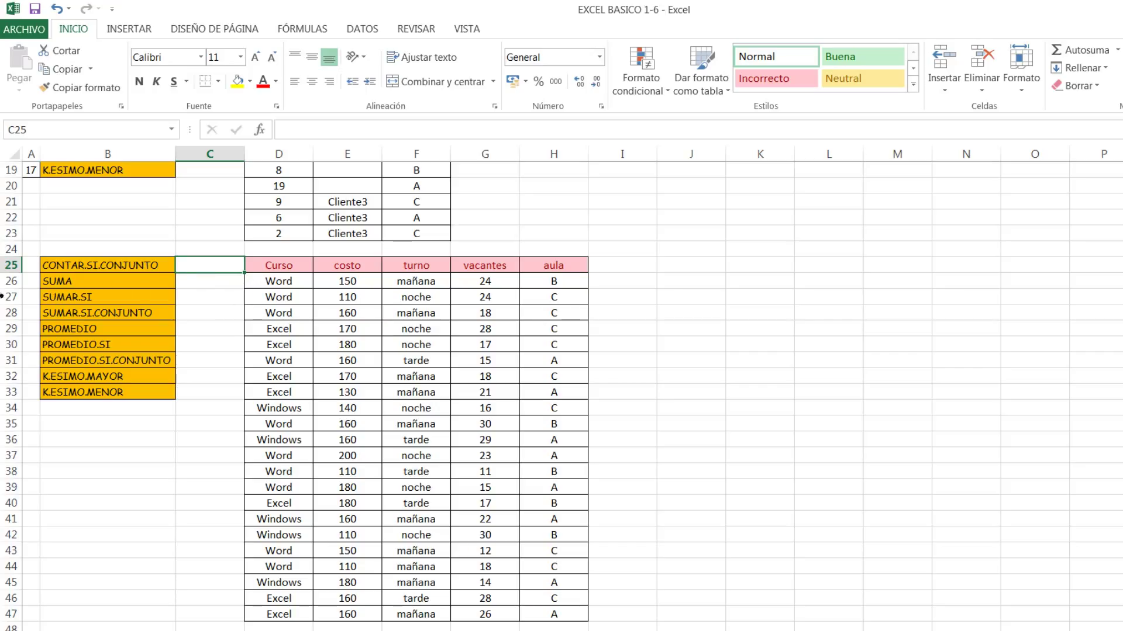
In C25 begin CONTAR.SI.CONJUNTO with criteria range D26:D47 and criterion "word".
text(=)
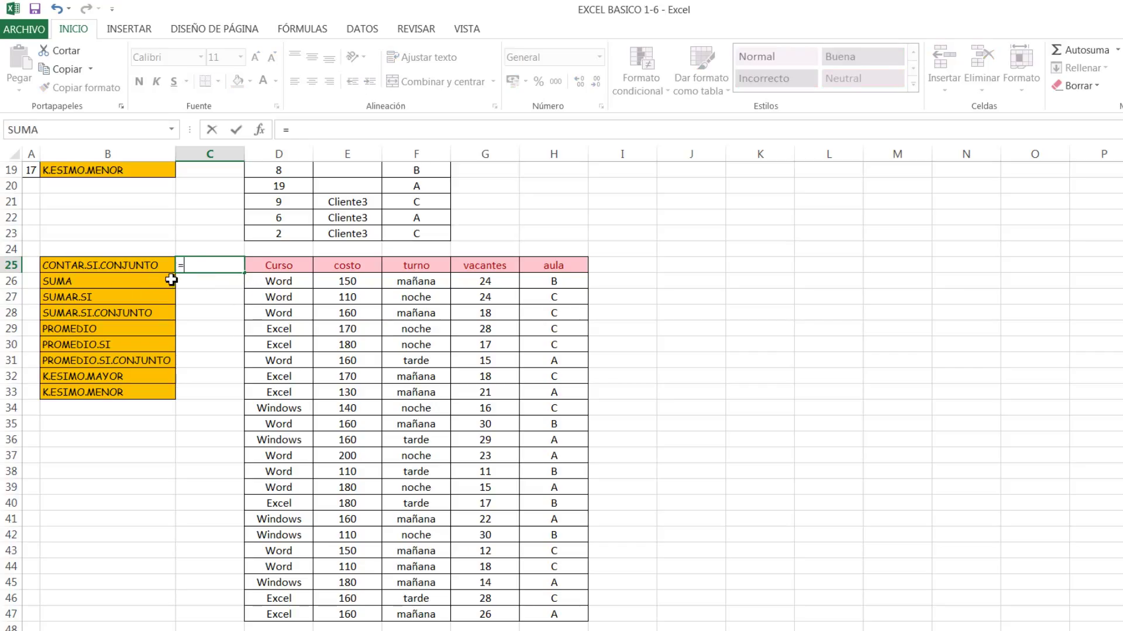
text(contar)
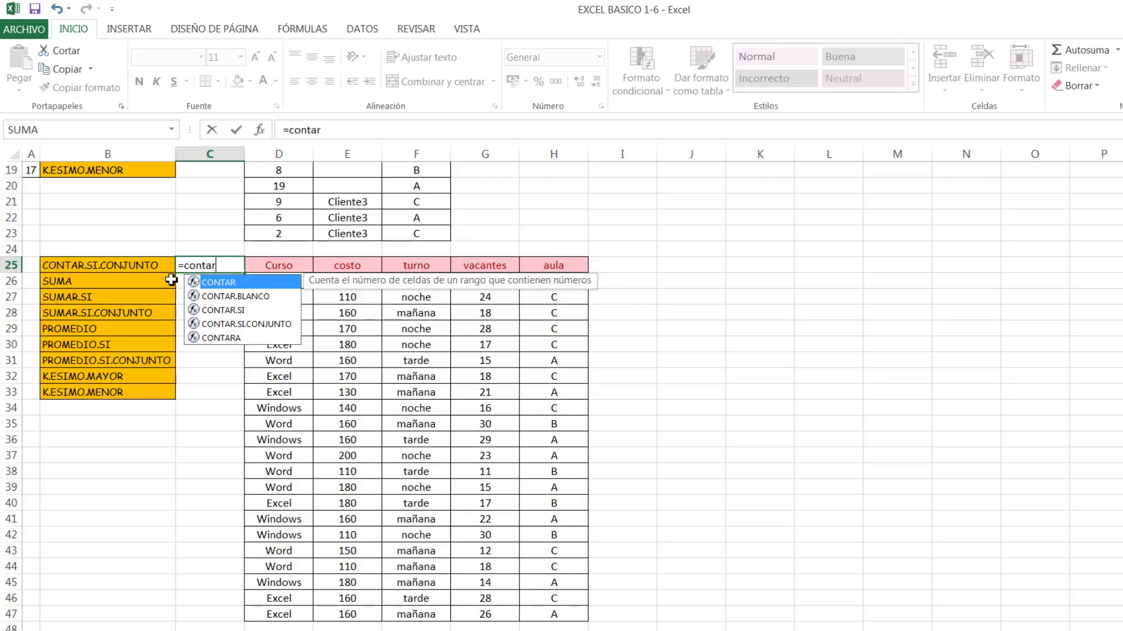
key(Down)
key(Down)
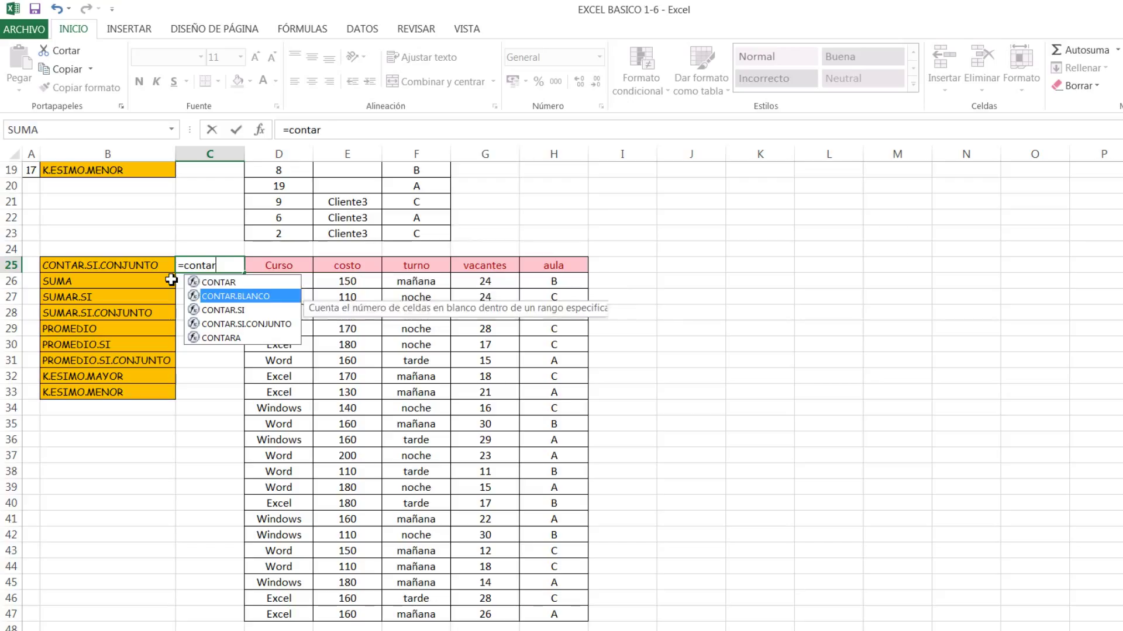
key(Down)
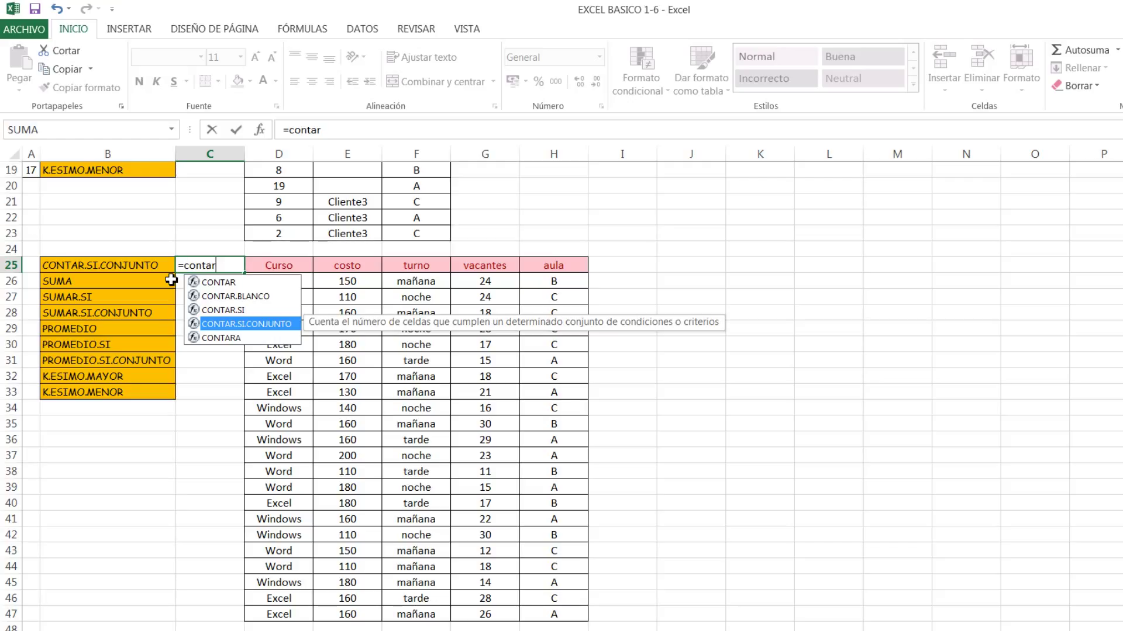
key(Tab)
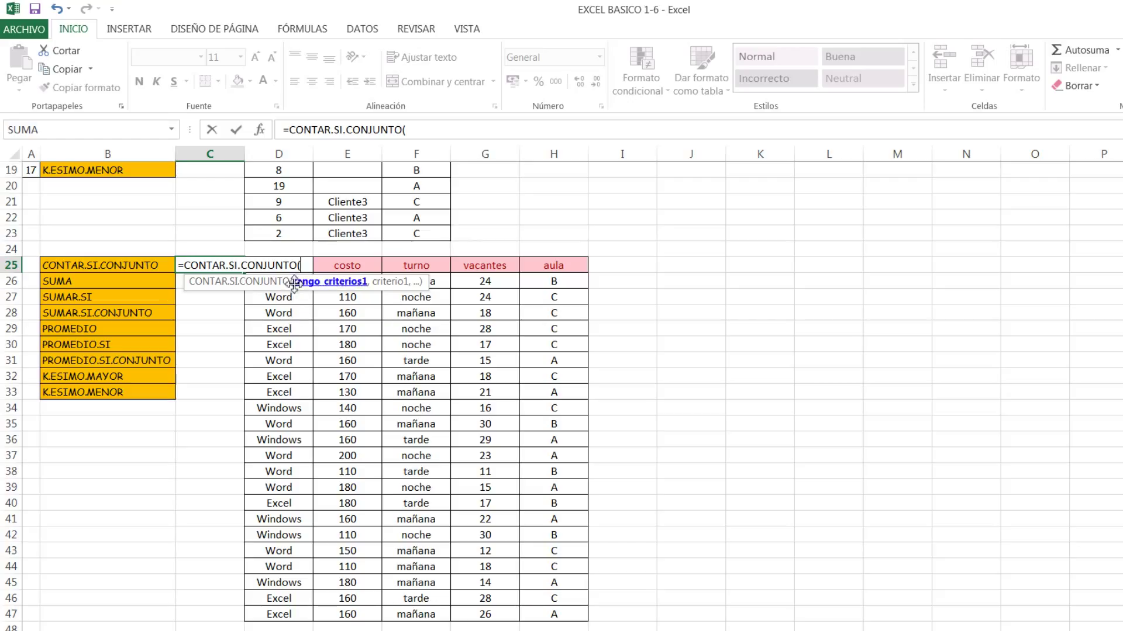
drag(294, 286, 308, 229)
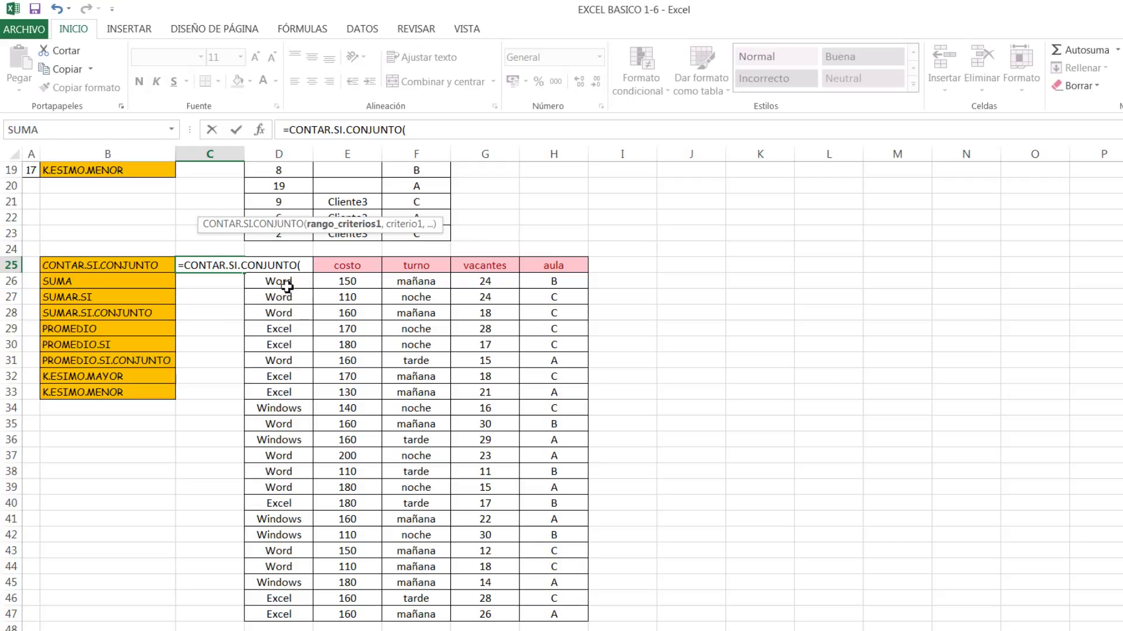
drag(291, 283, 287, 615)
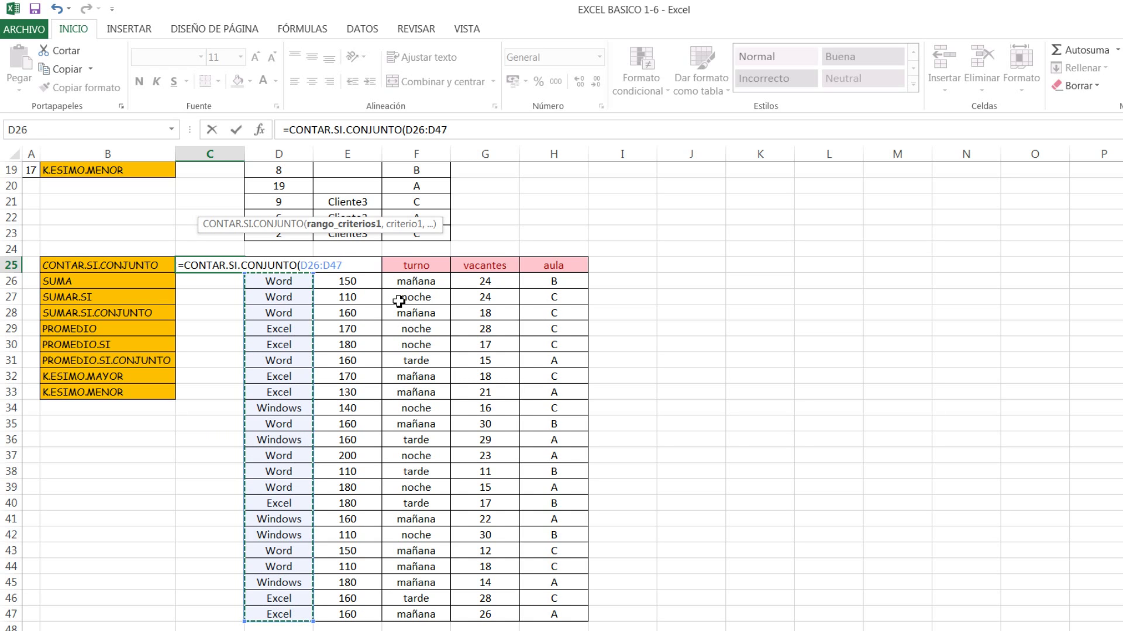
text(,)
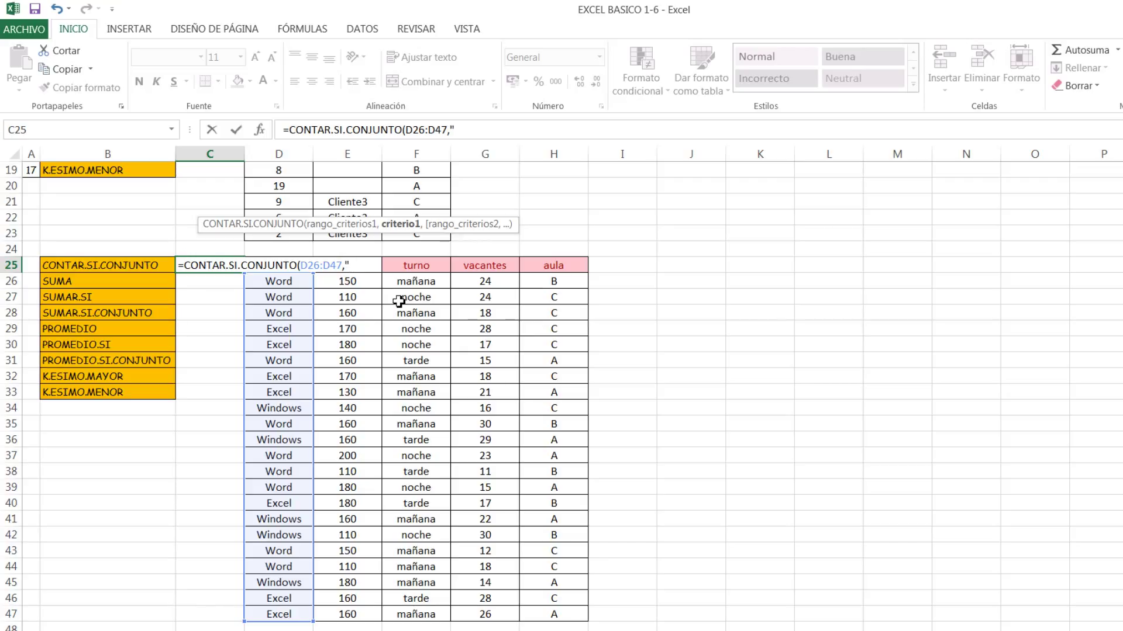
text(word)
scroll(421, 369, up, 2)
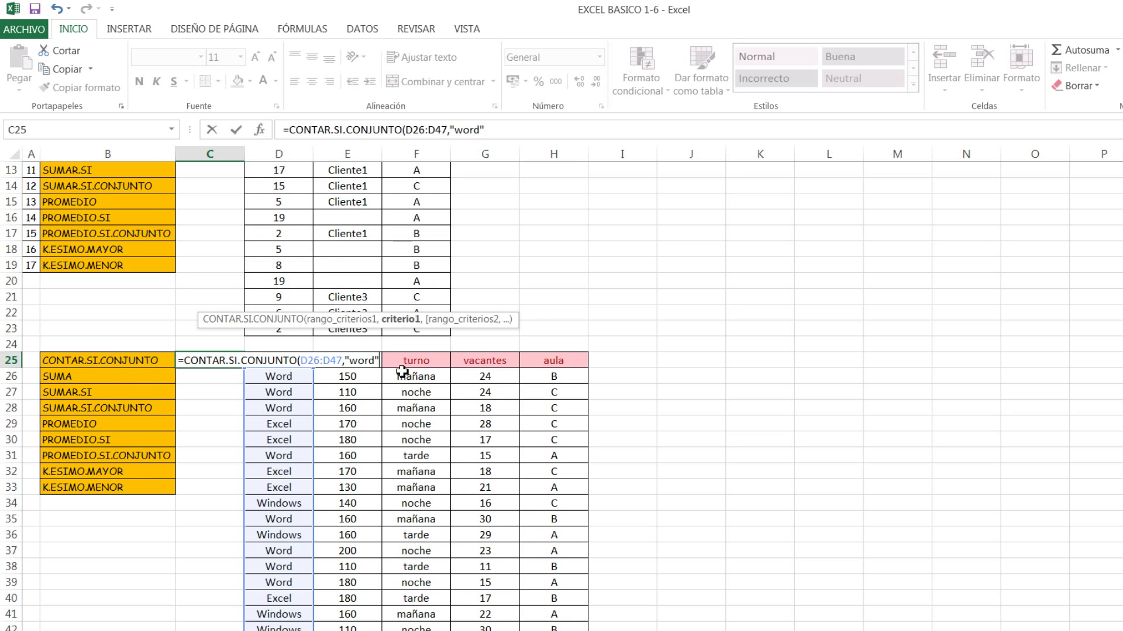
scroll(151, 277, up, 1)
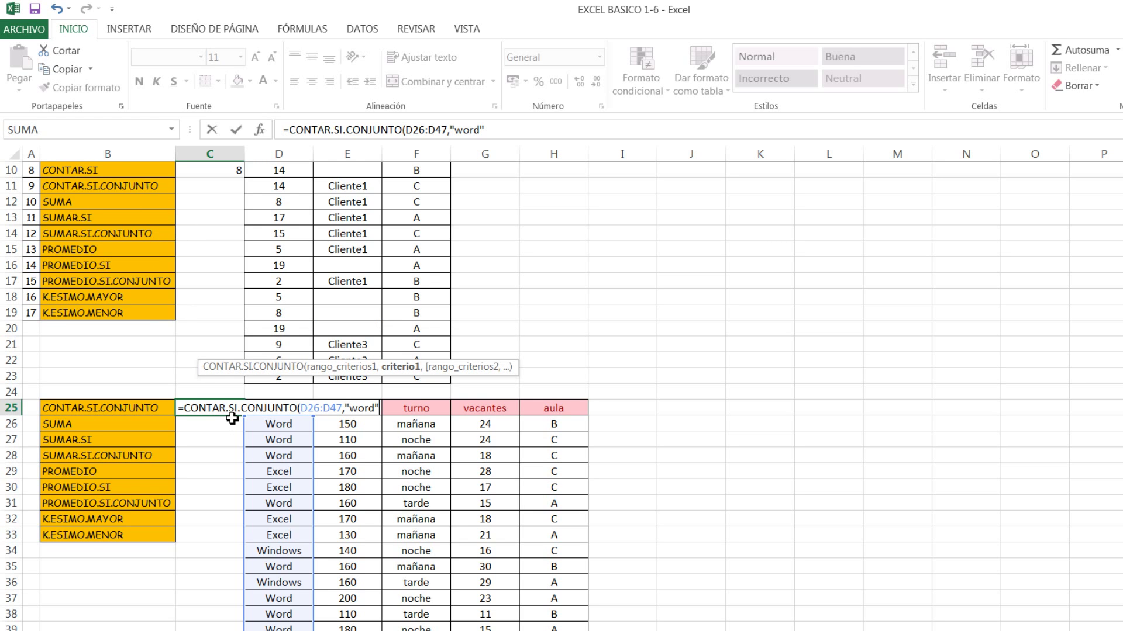
scroll(232, 419, down, 1)
scroll(233, 397, down, 1)
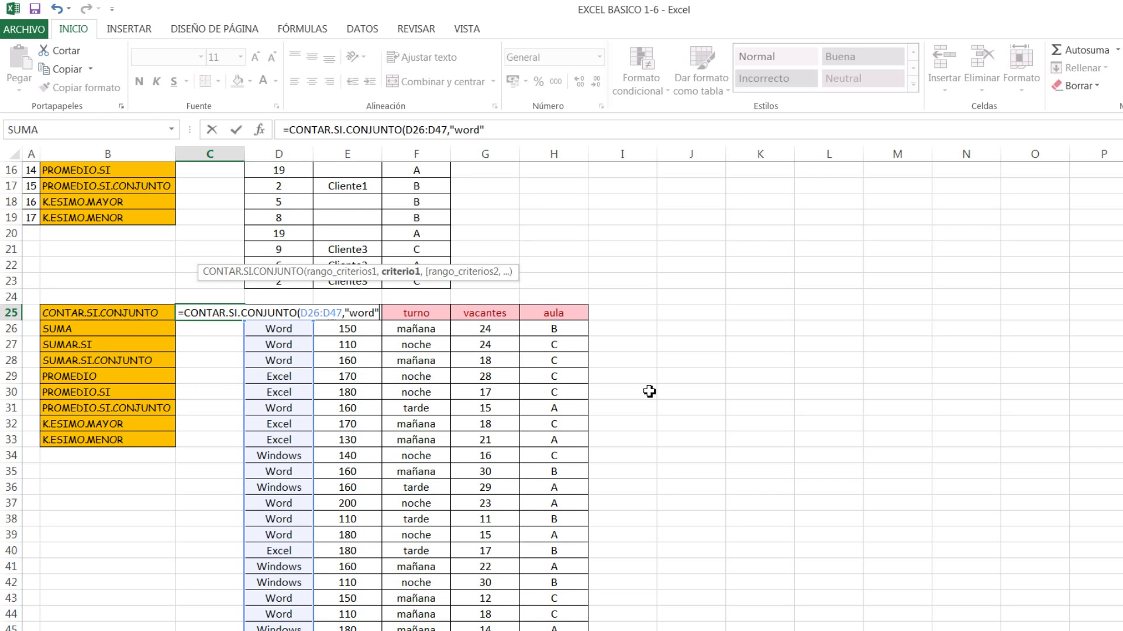
Add turno F26:F47 = "mañana" as the second C25 CONTAR.SI.CONJUNTO condition, giving 5.
text(,)
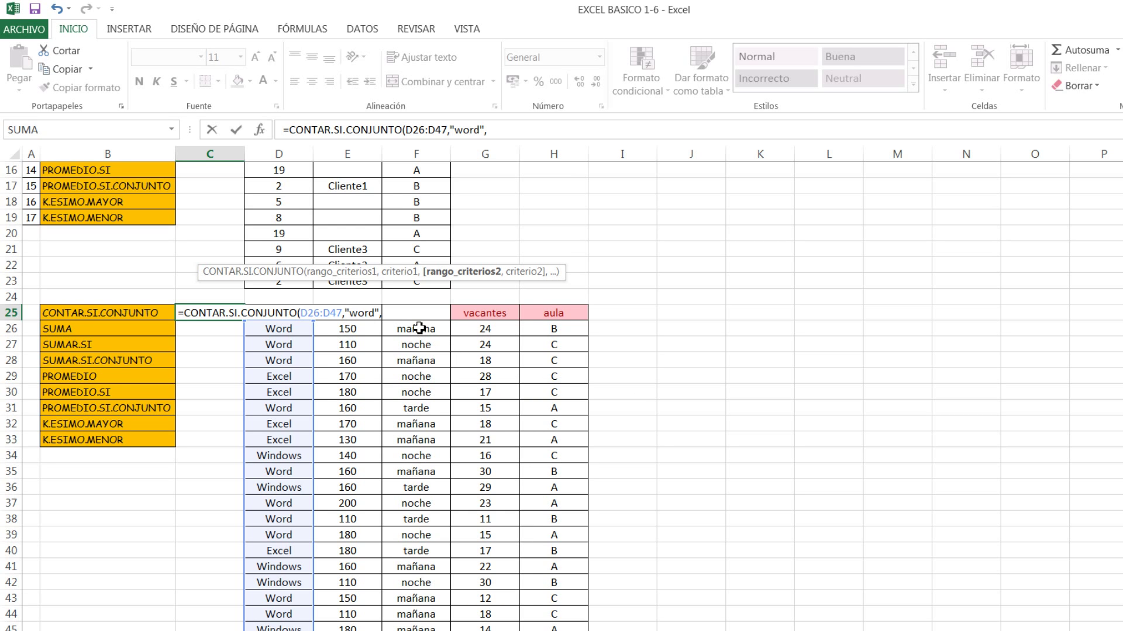
scroll(420, 316, down, 1)
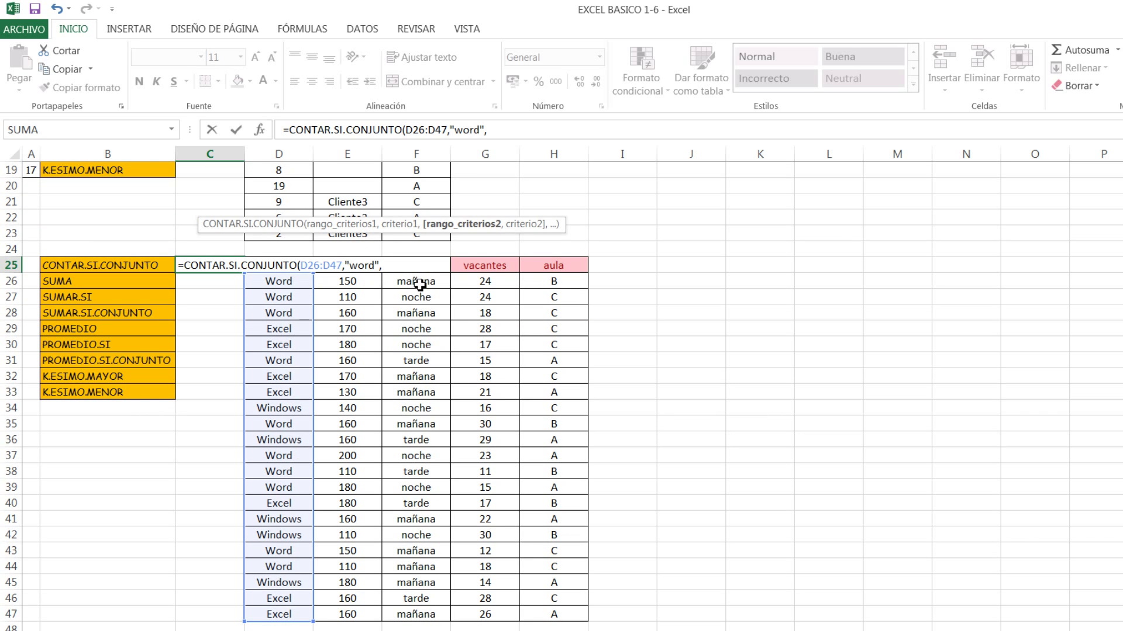
drag(421, 284, 422, 614)
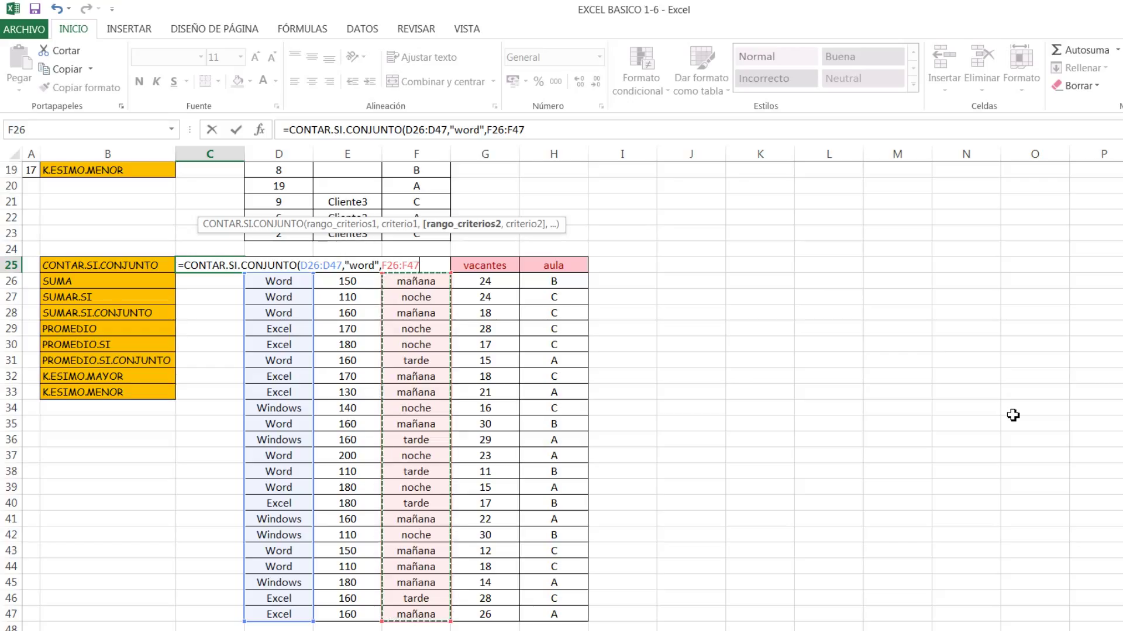
text(,)
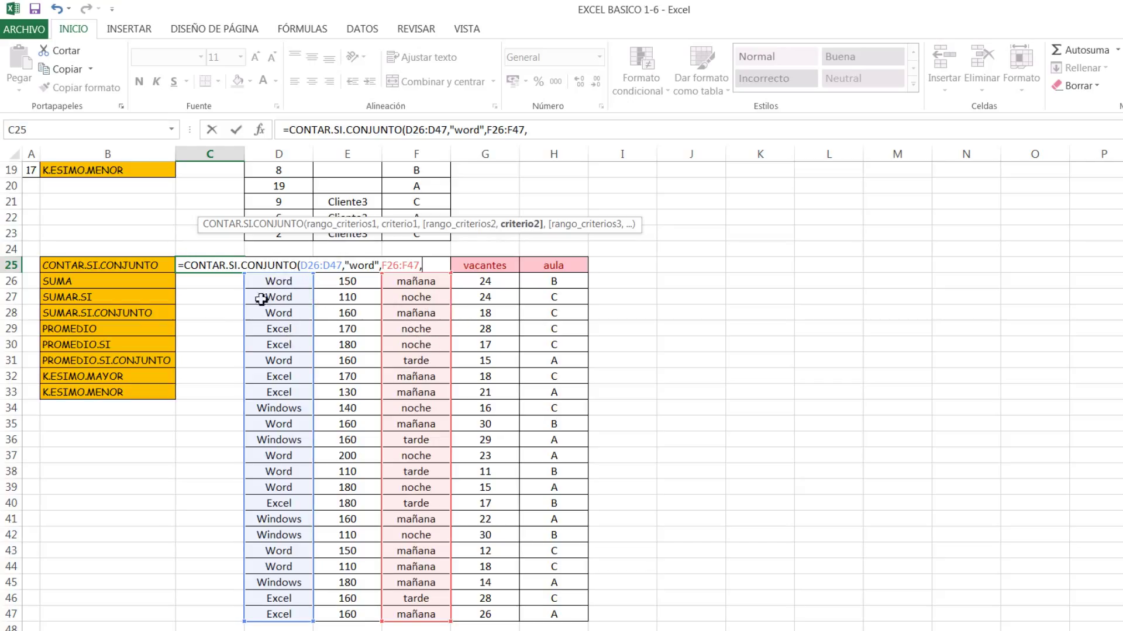
drag(301, 266, 433, 271)
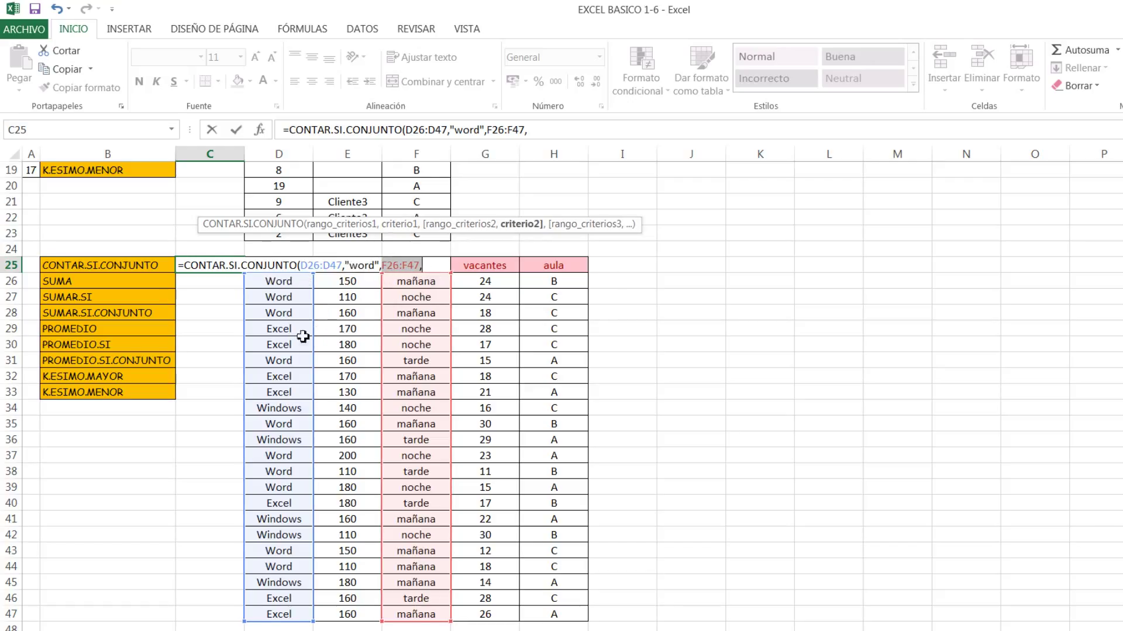
click(436, 267)
text(")
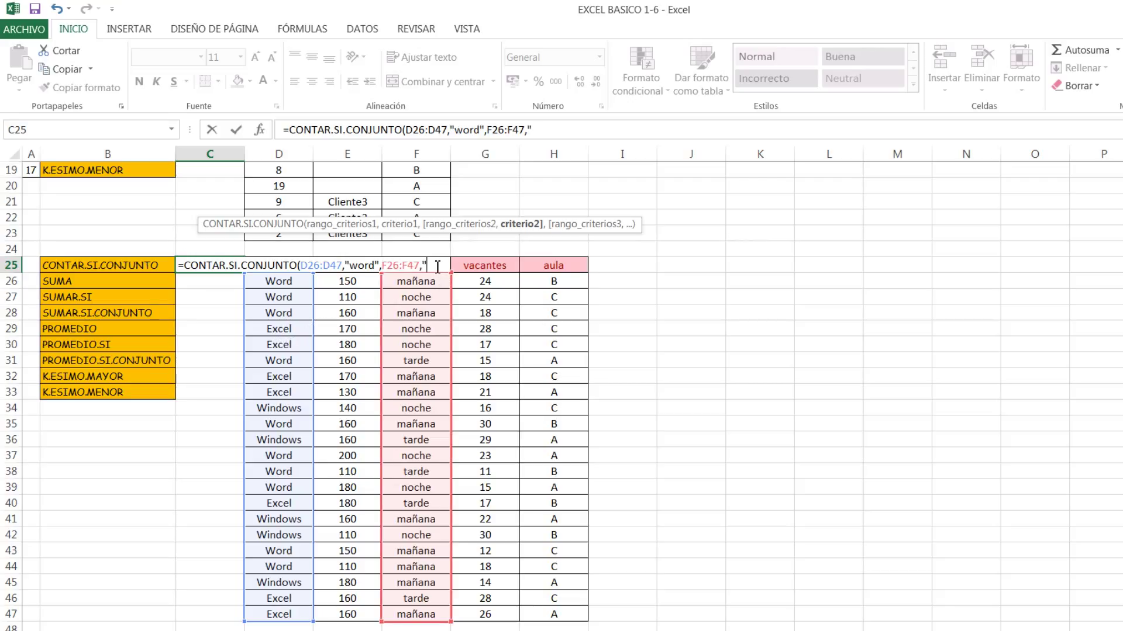
text(maña)
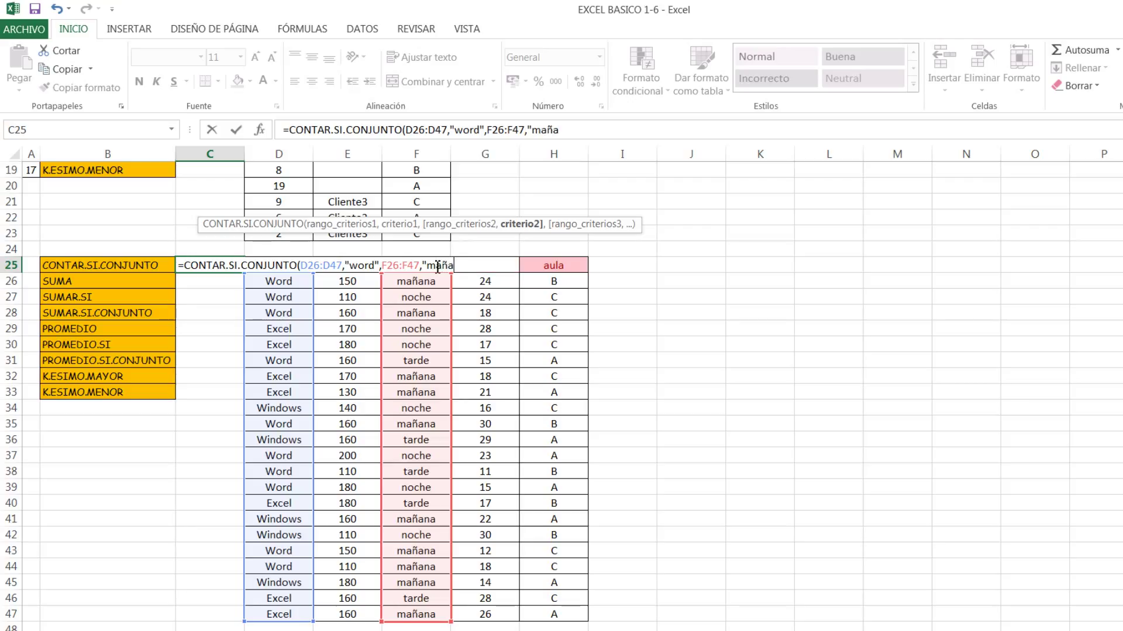
text(na)
key(Return)
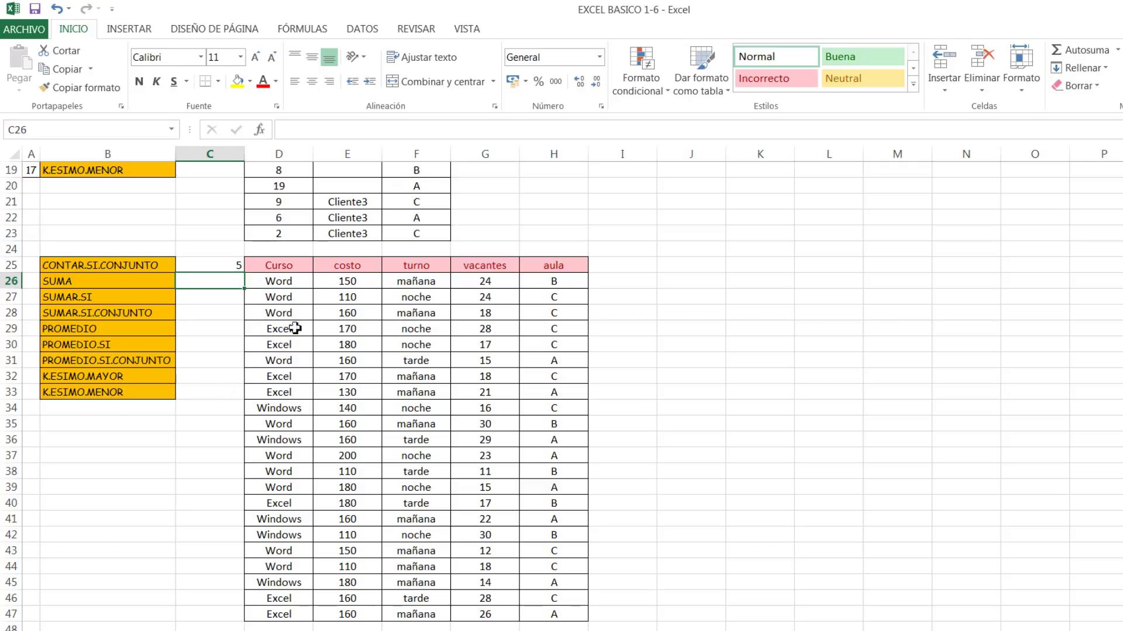
Check the C25 formula against a mañana entry in the turno column, then select C26.
click(238, 265)
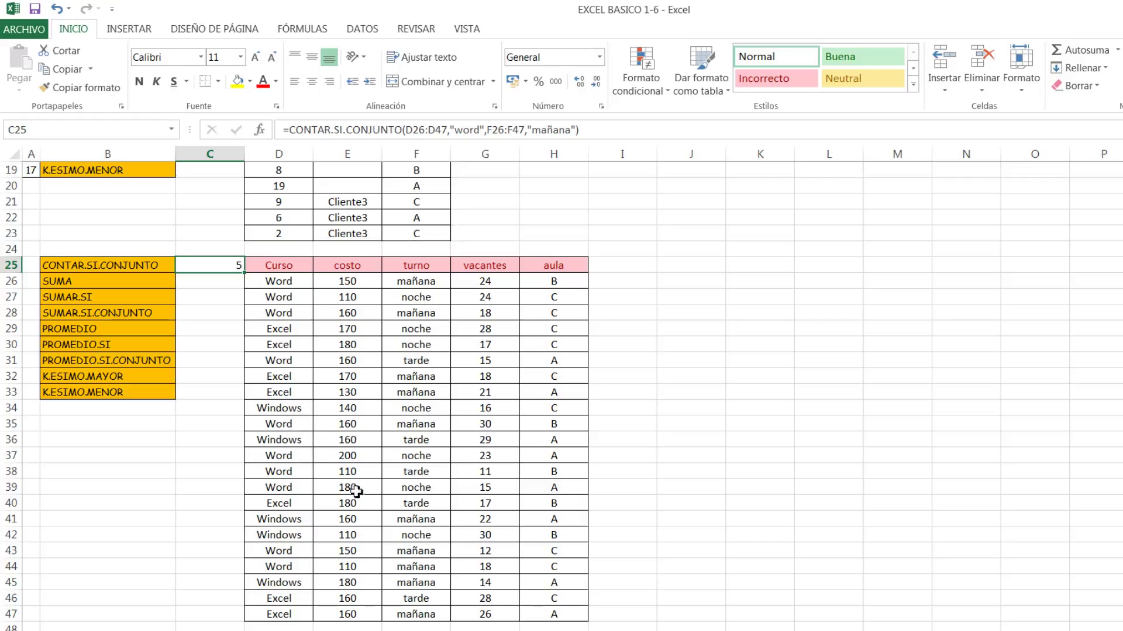
click(407, 567)
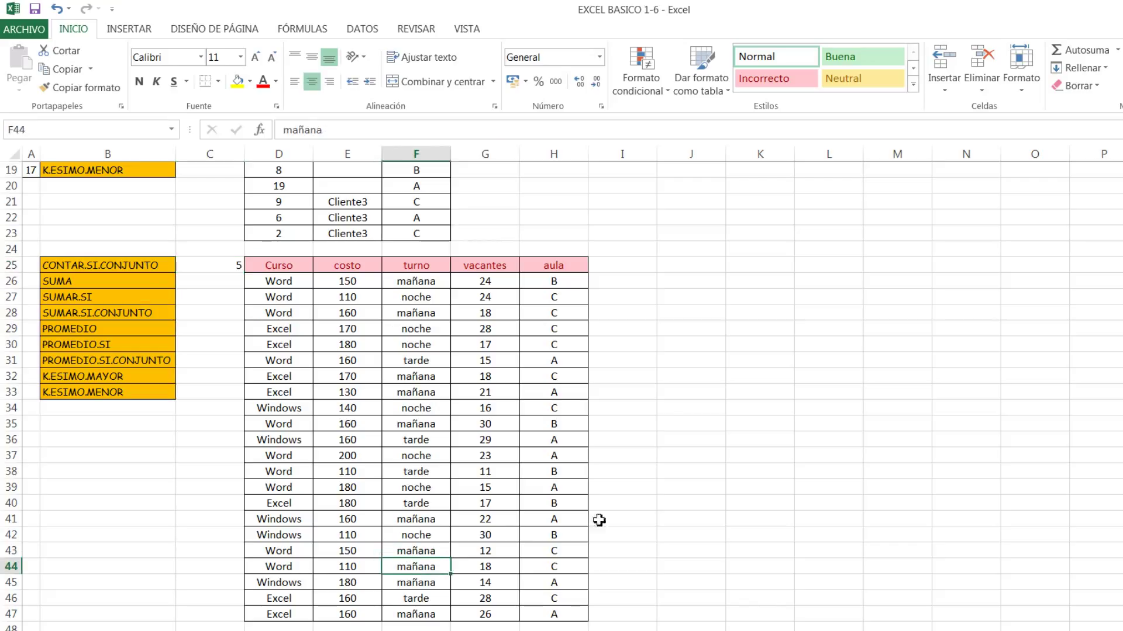
click(226, 282)
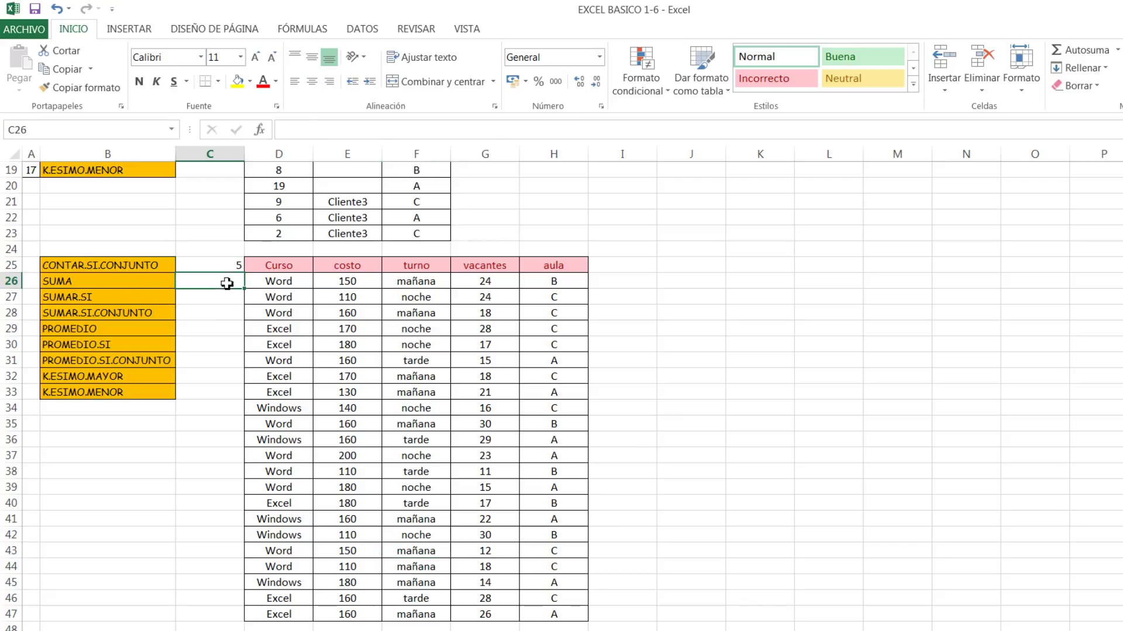
Enter =SUMA(E26:E47) in C26 for a total costo of 3390, then start C27.
text(=)
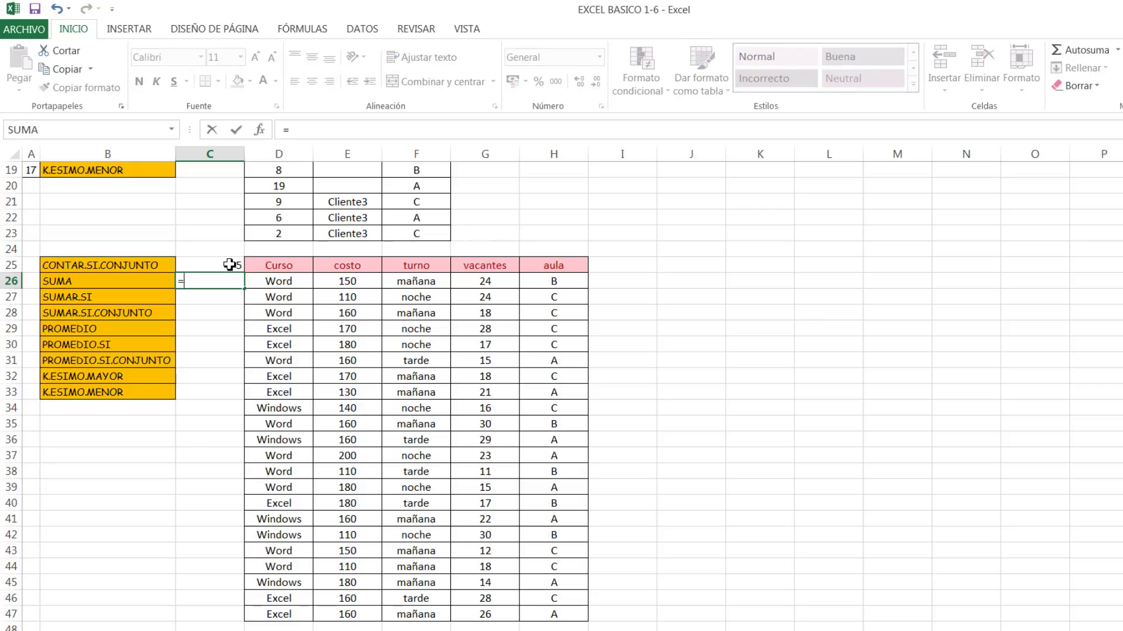
text(suma)
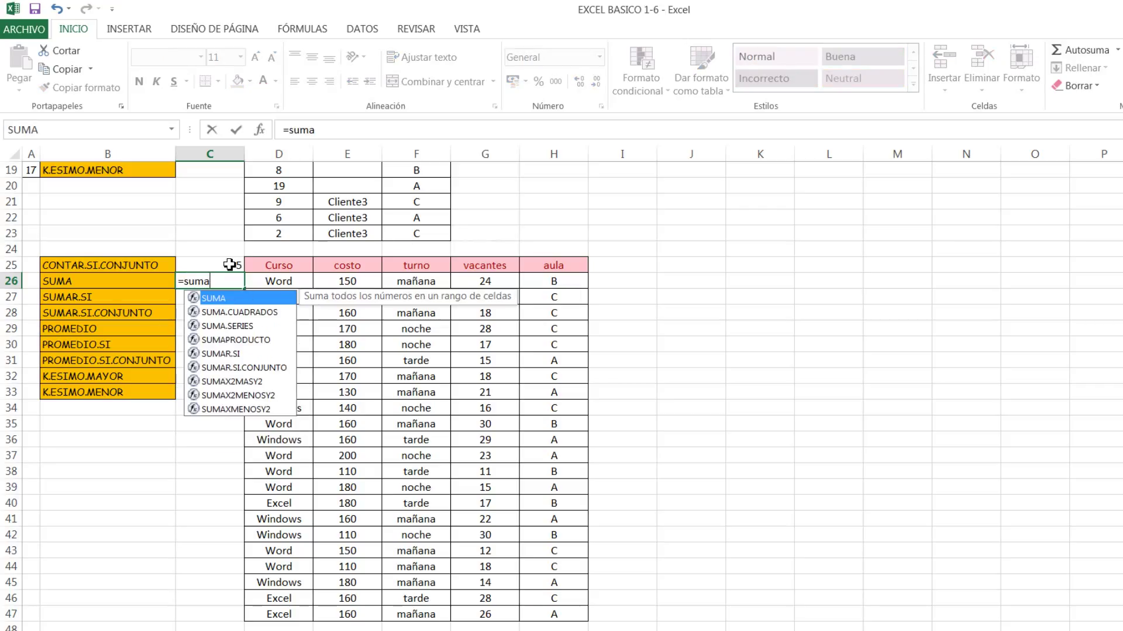
key(Tab)
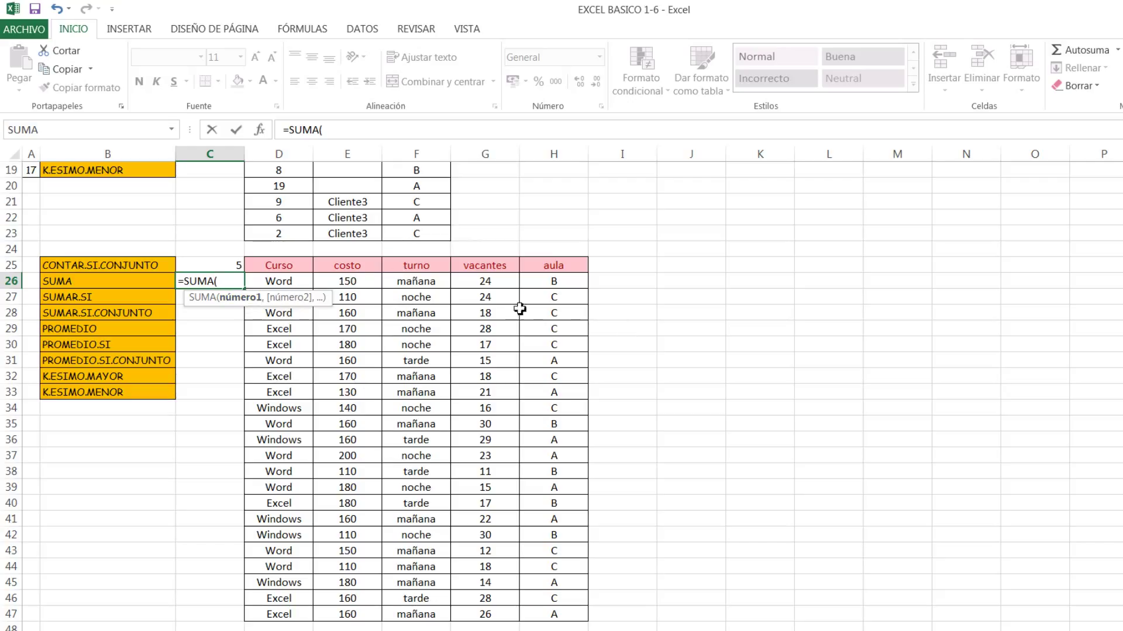
drag(362, 283, 373, 592)
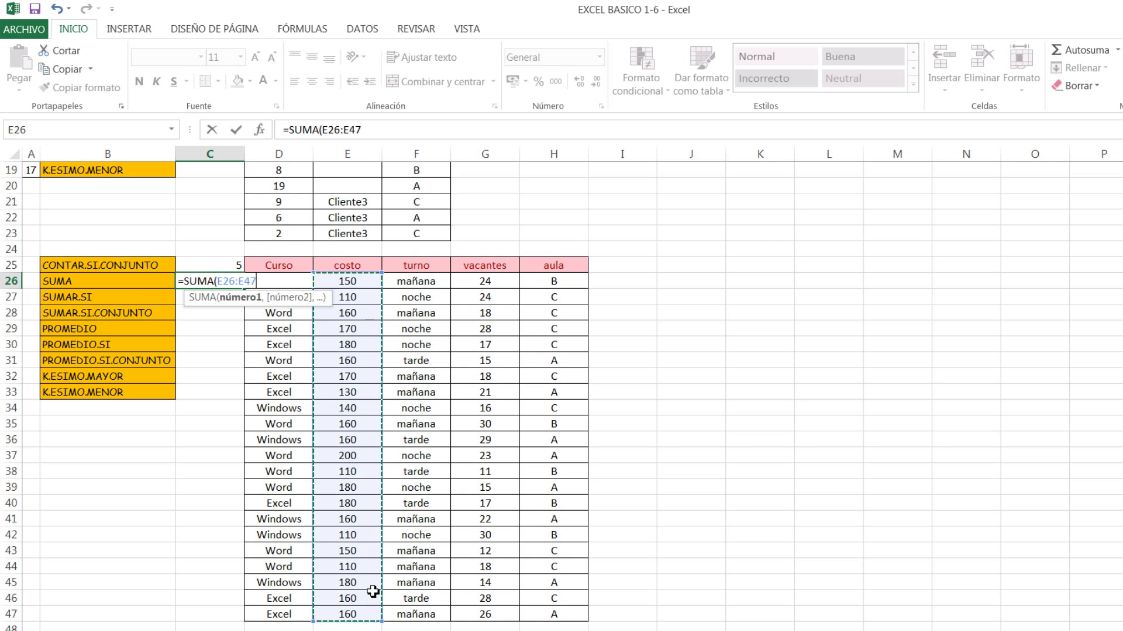
key(Return)
click(228, 285)
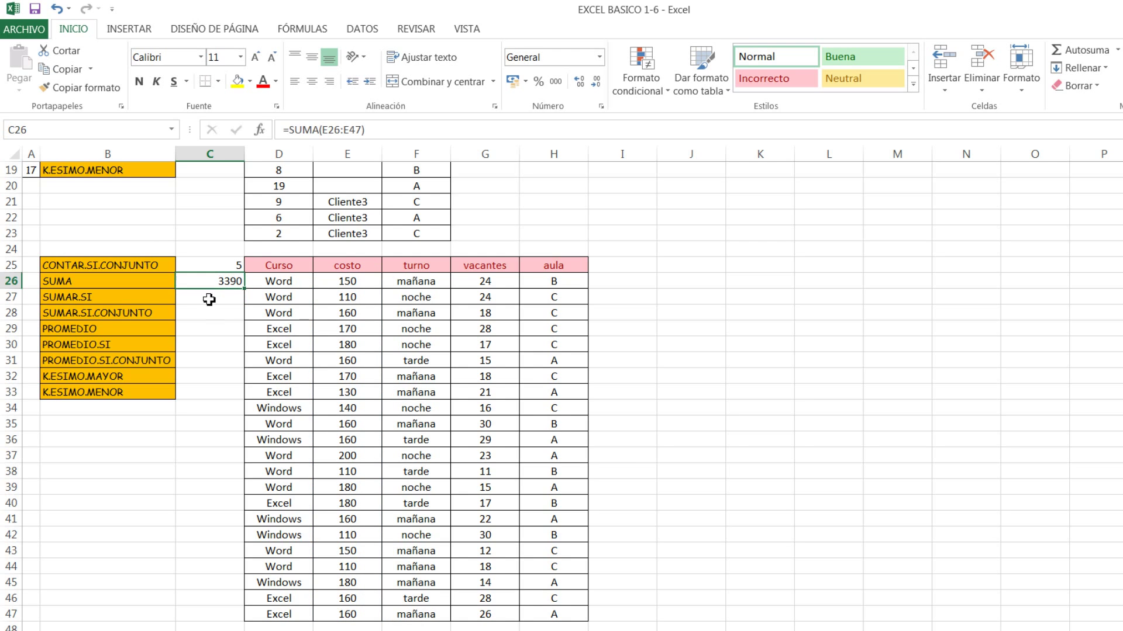
click(219, 304)
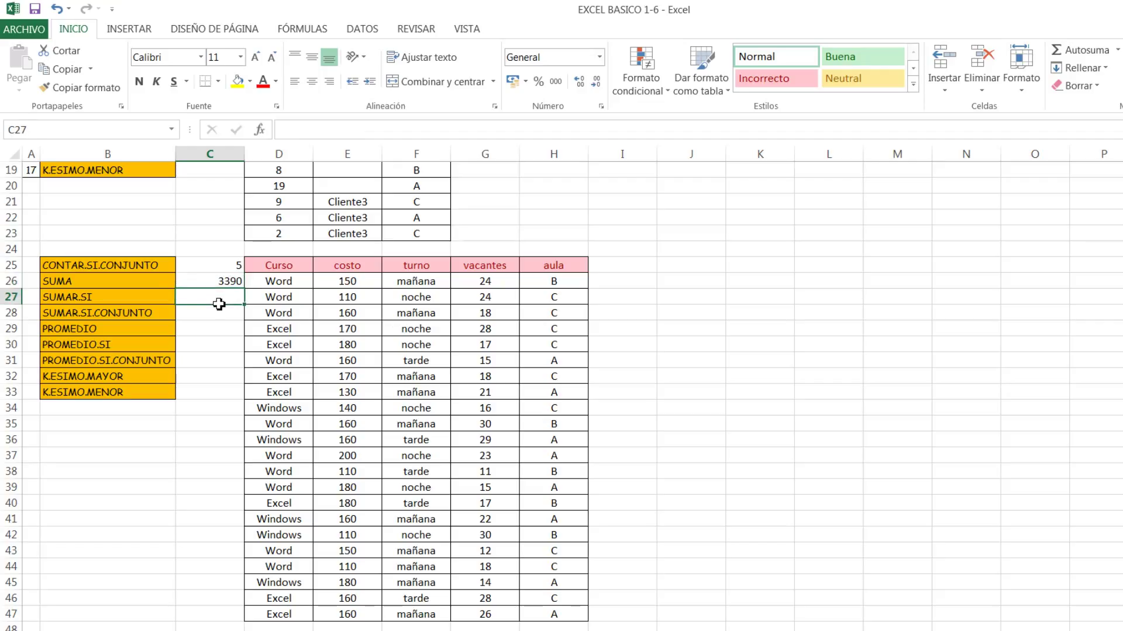
text(=)
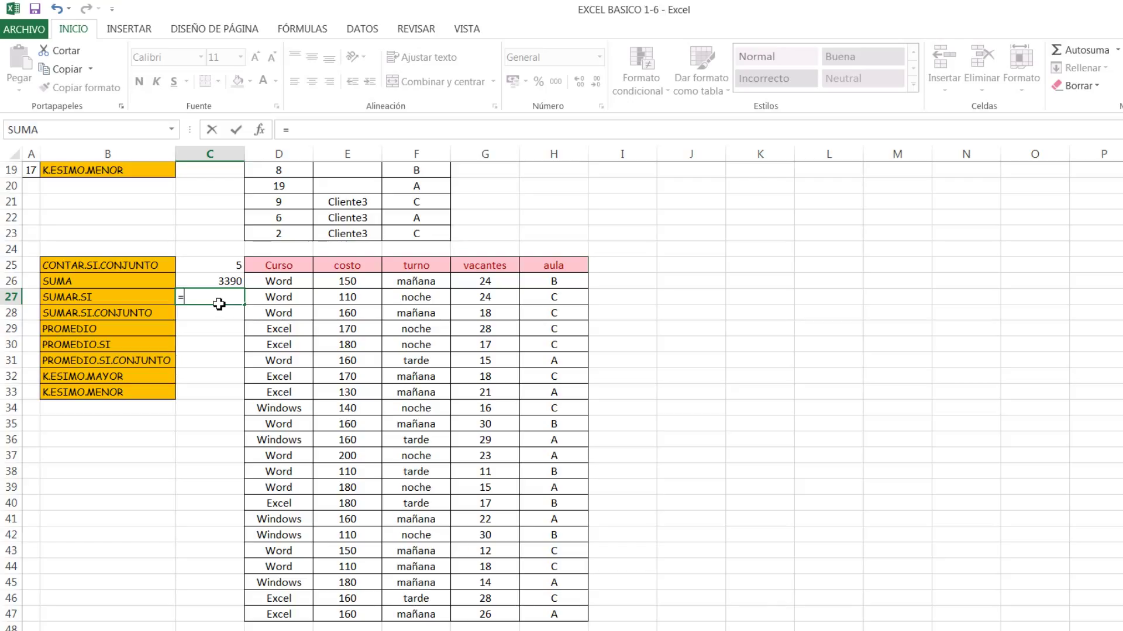
Enter =SUMAR.SI(D26:D47,"word",E26:E47) in C27, totalling Word course costo as 1490.
text(suma)
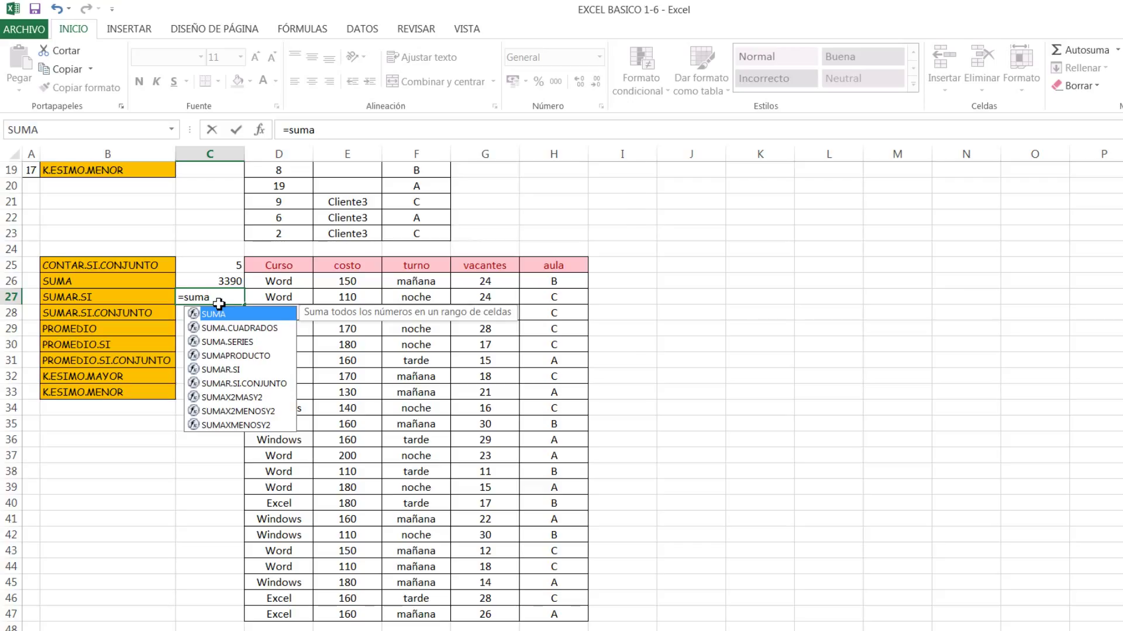
key(Down)
key(Down)
key(Down)
key(Tab)
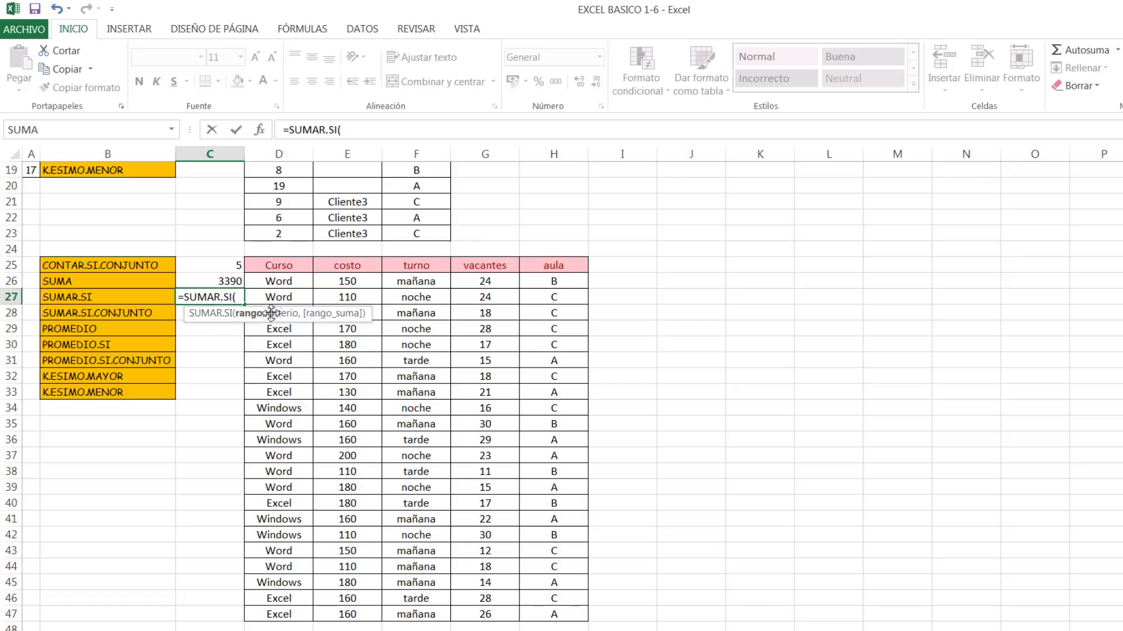
drag(271, 316, 327, 230)
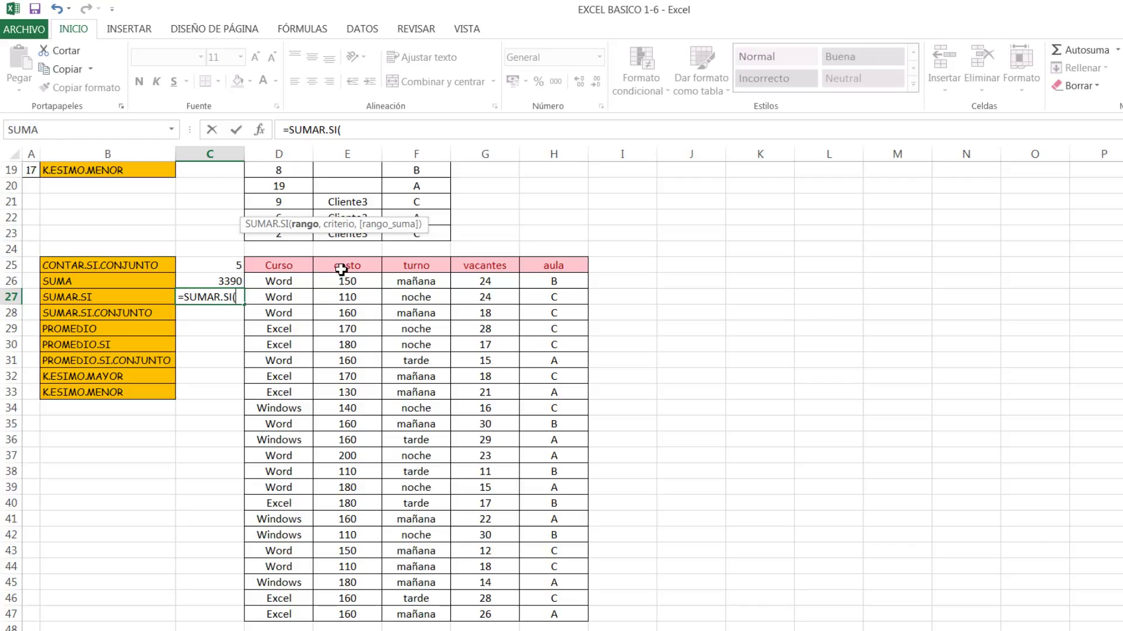
drag(284, 279, 300, 614)
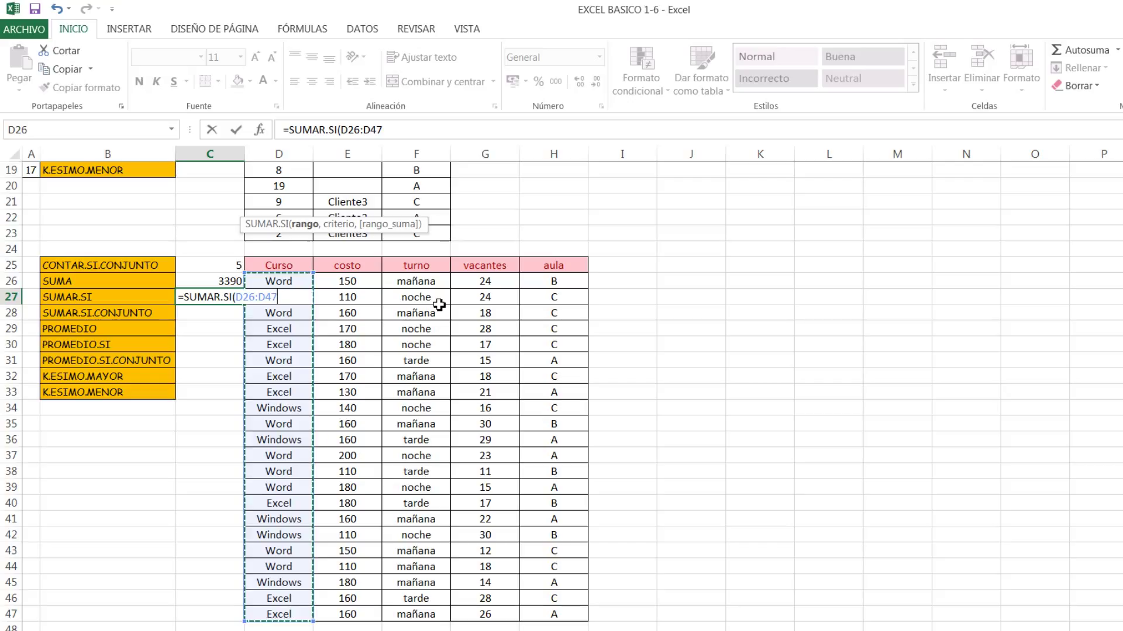
text(,"word)
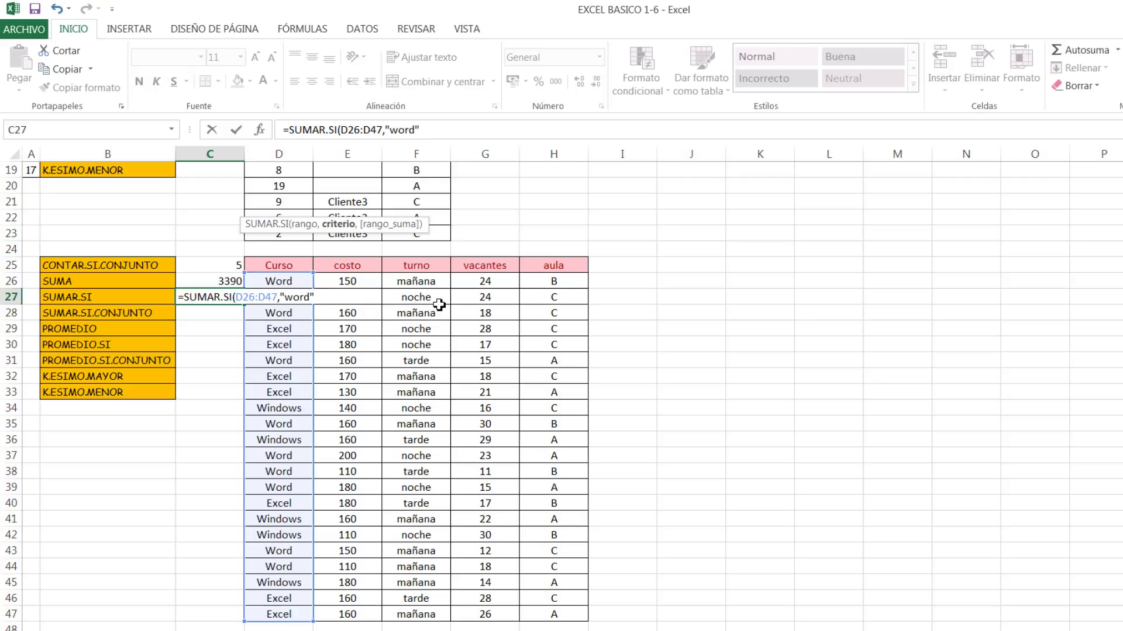
text(,)
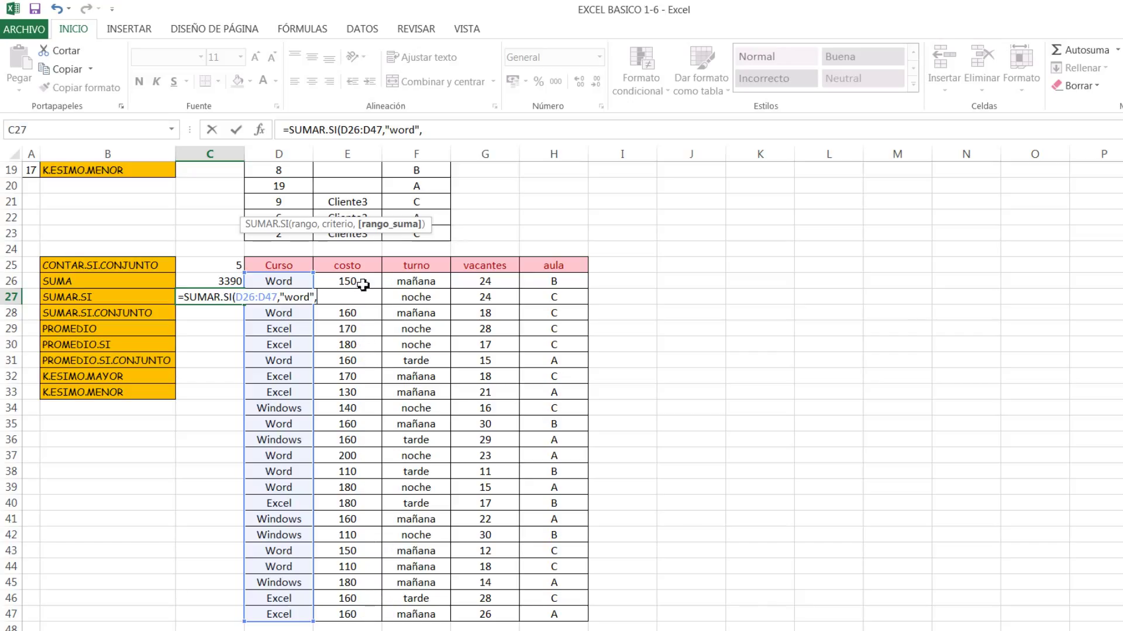
drag(364, 285, 363, 618)
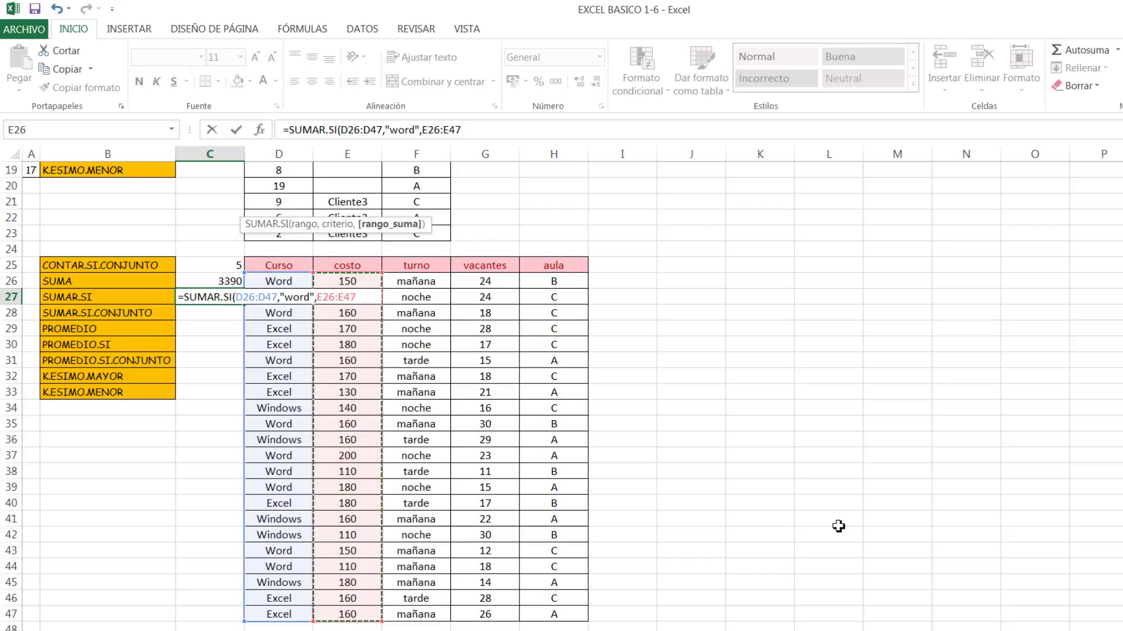
text())
key(Return)
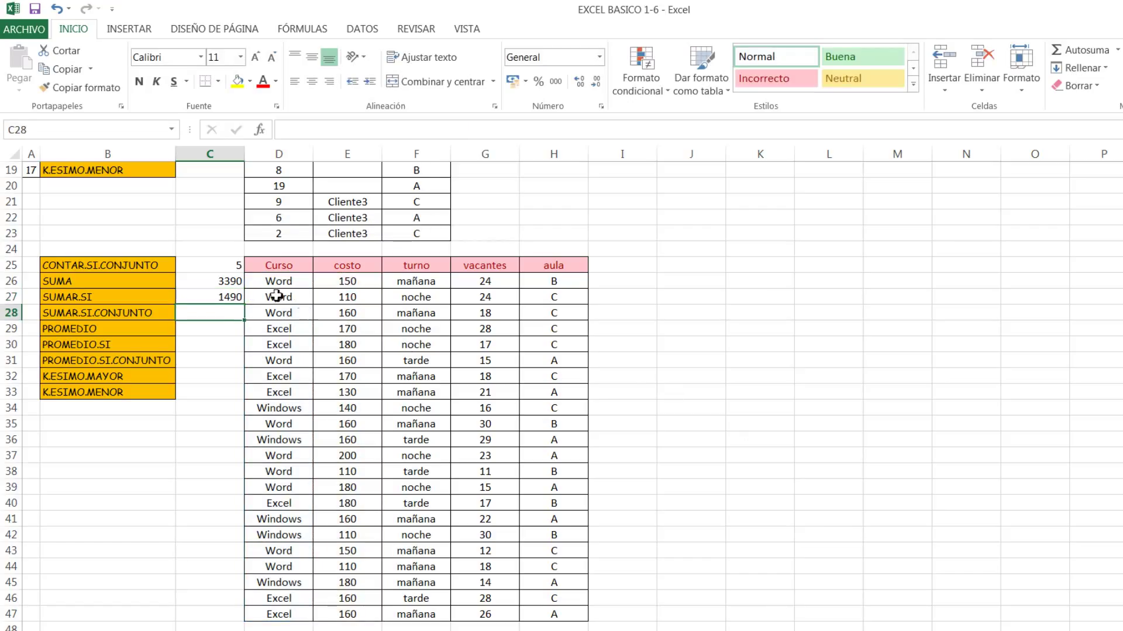
click(226, 297)
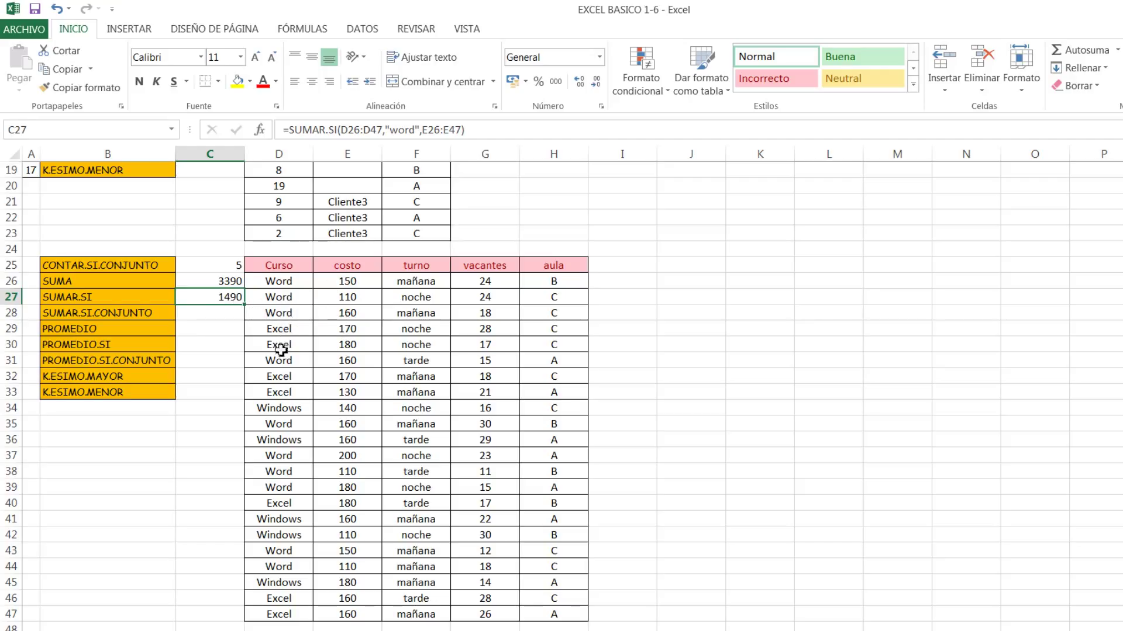
click(227, 318)
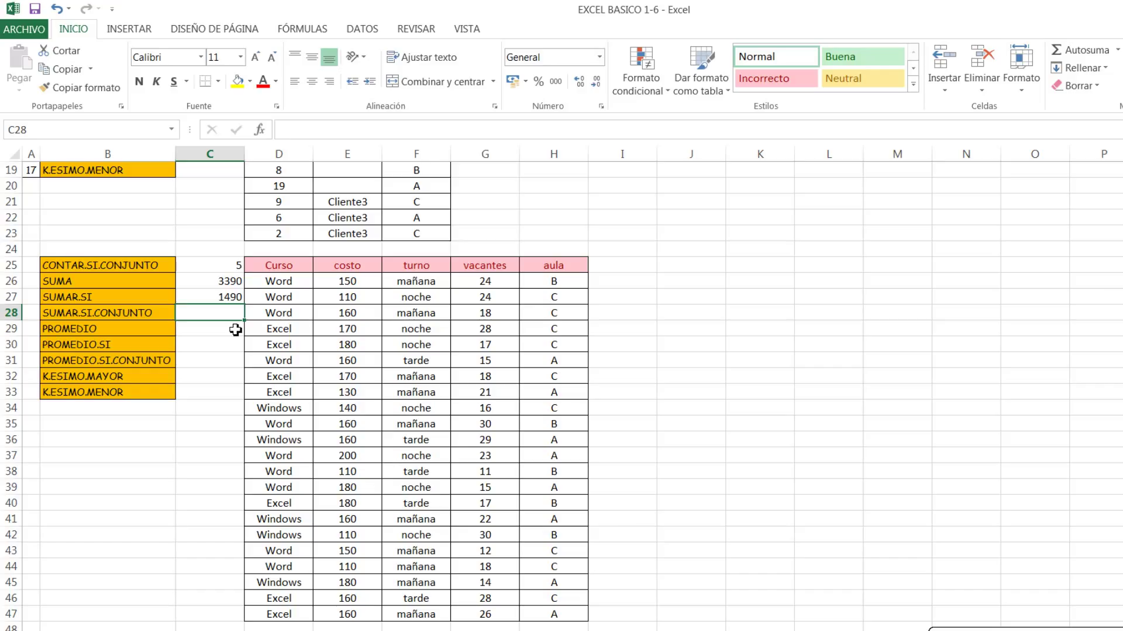
text(=su)
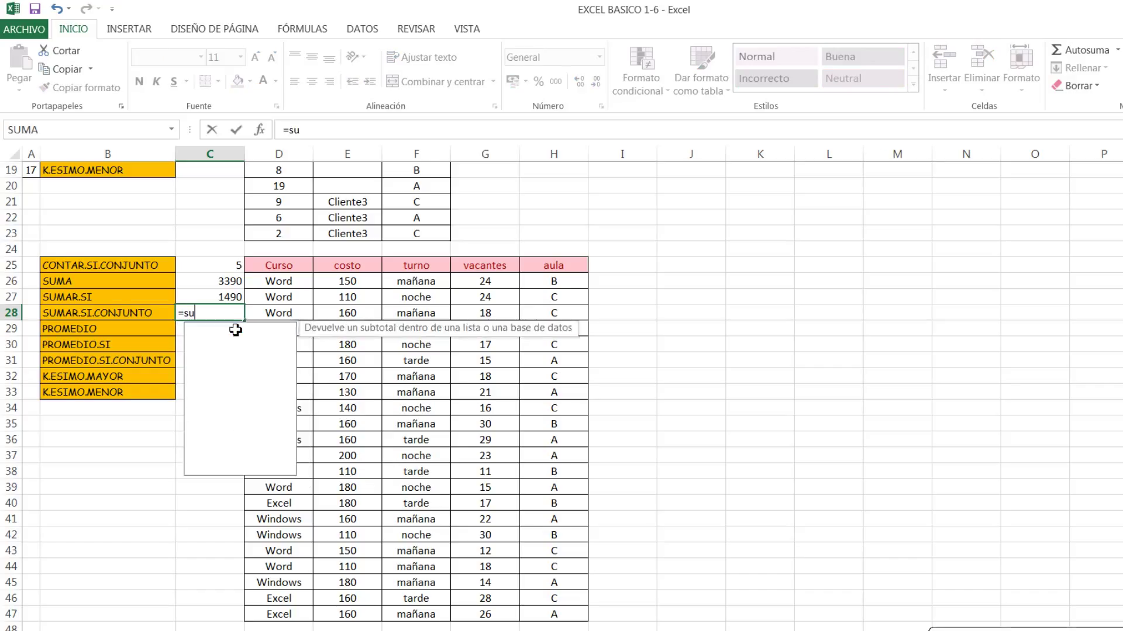
text(ma)
Begin the C28 SUMAR.SI.CONJUNTO formula with vacantes G26:G47 as the sum range.
key(Down)
key(Down)
key(Down)
key(Down)
key(Down)
key(Tab)
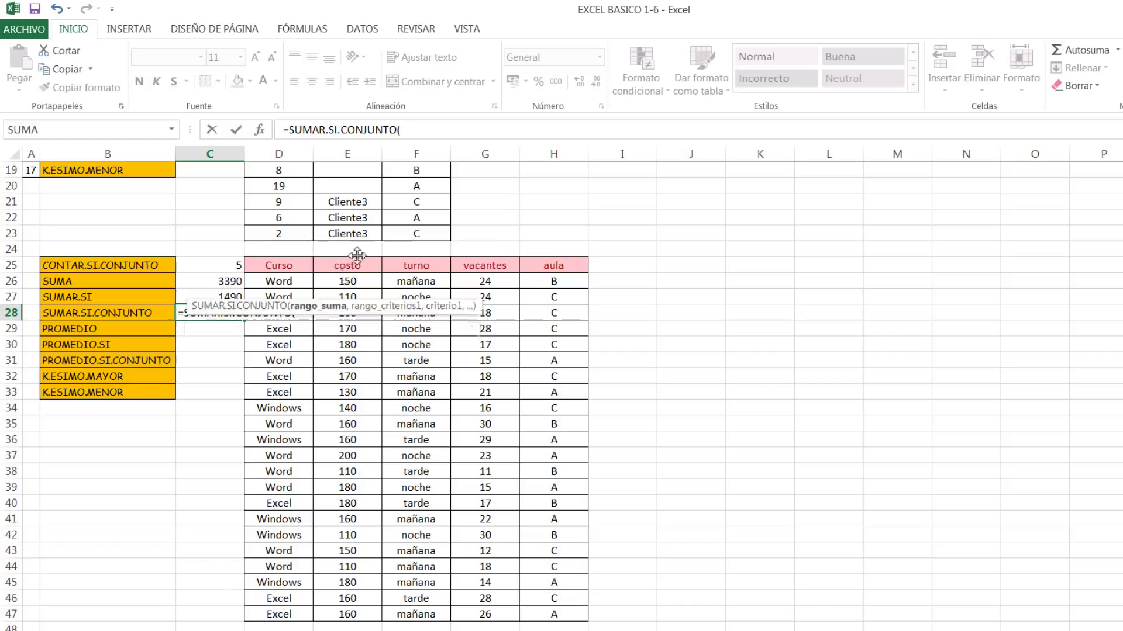
drag(328, 337, 363, 241)
drag(301, 281, 282, 565)
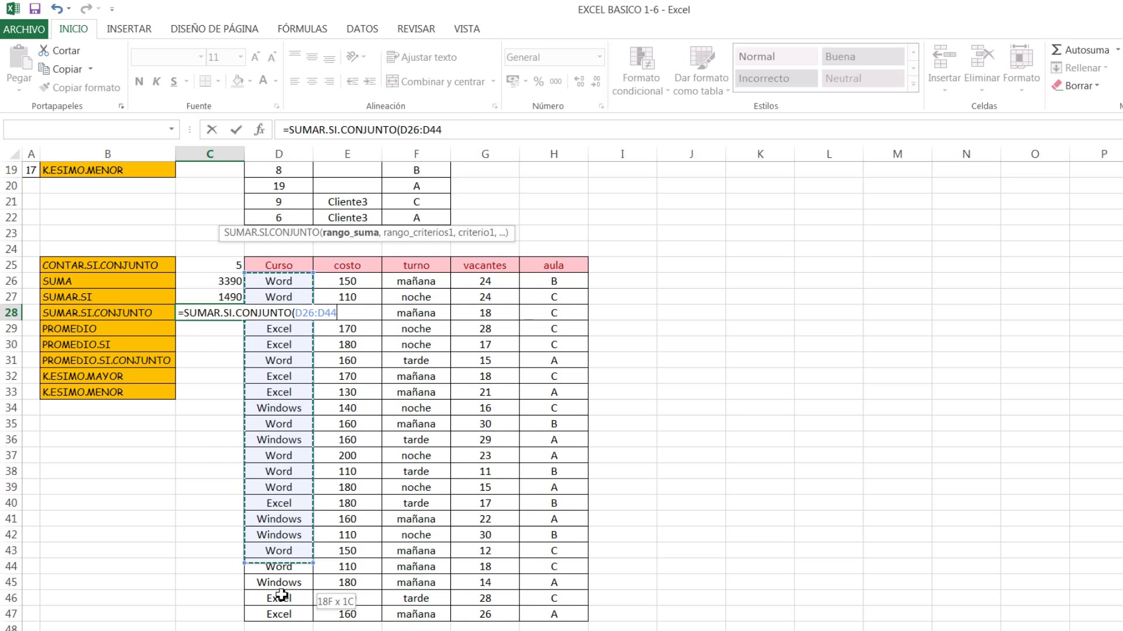
drag(281, 565, 281, 613)
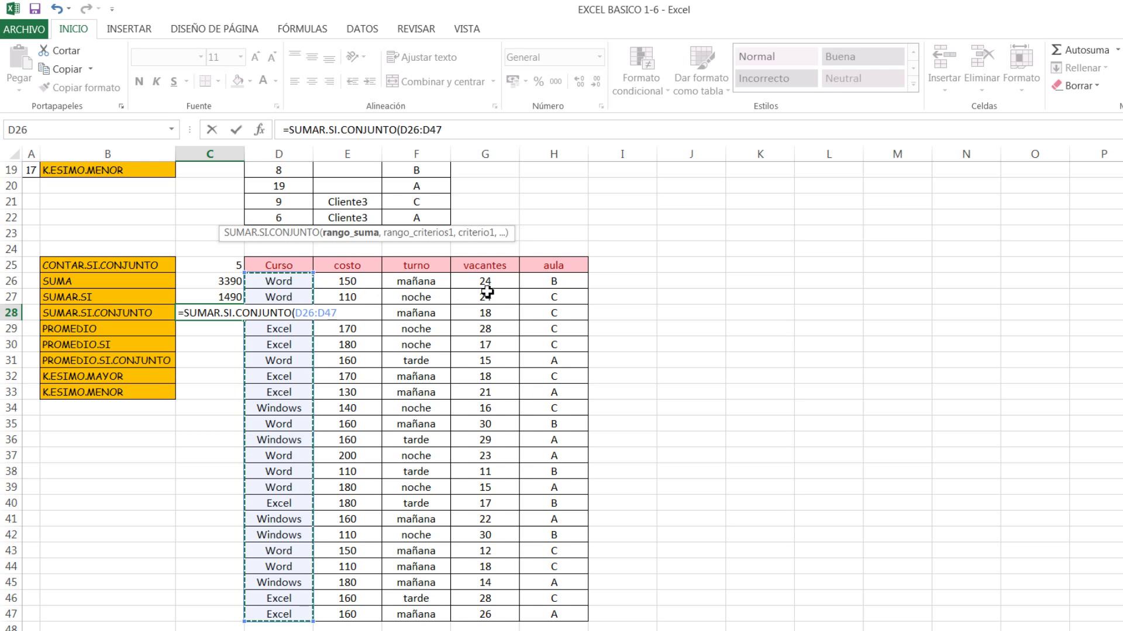
drag(494, 282, 491, 617)
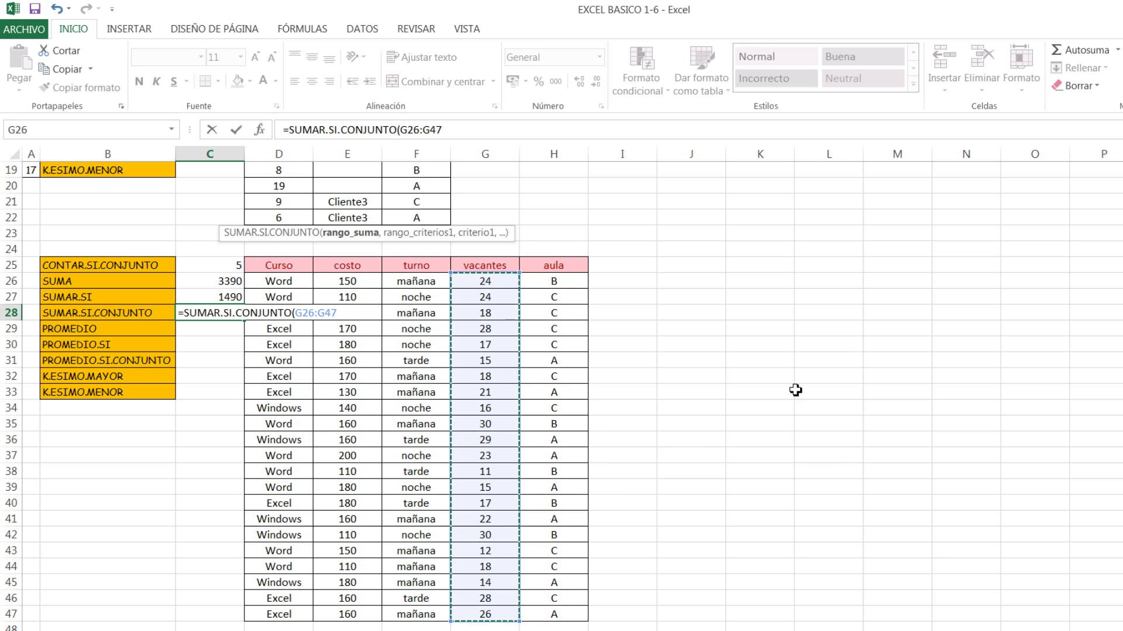
text(,)
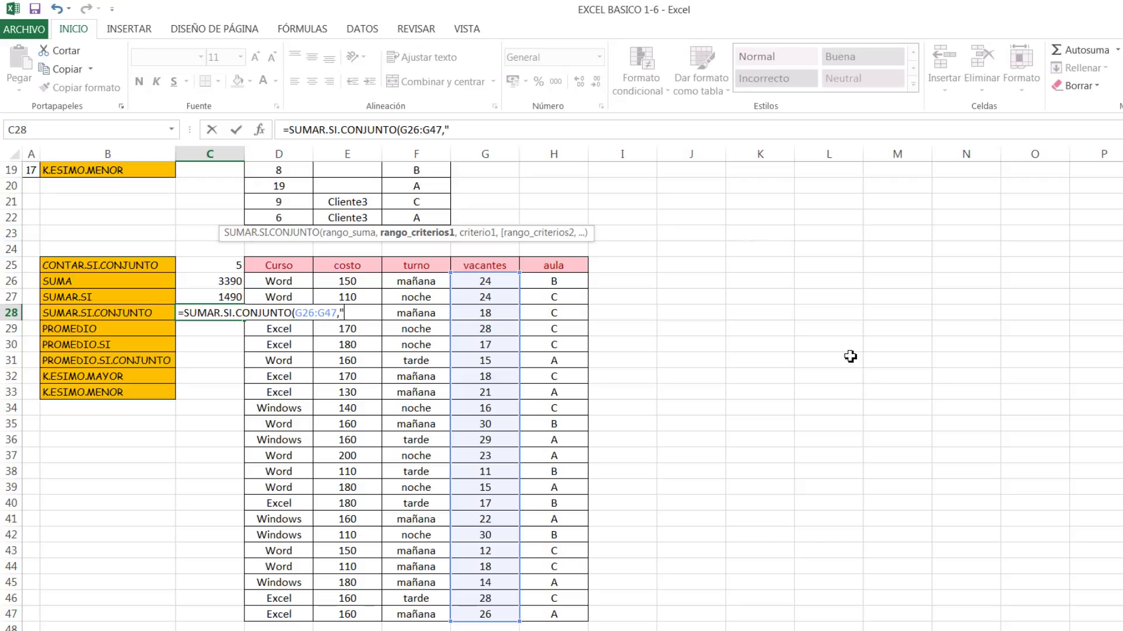
text(excel")
text(,)
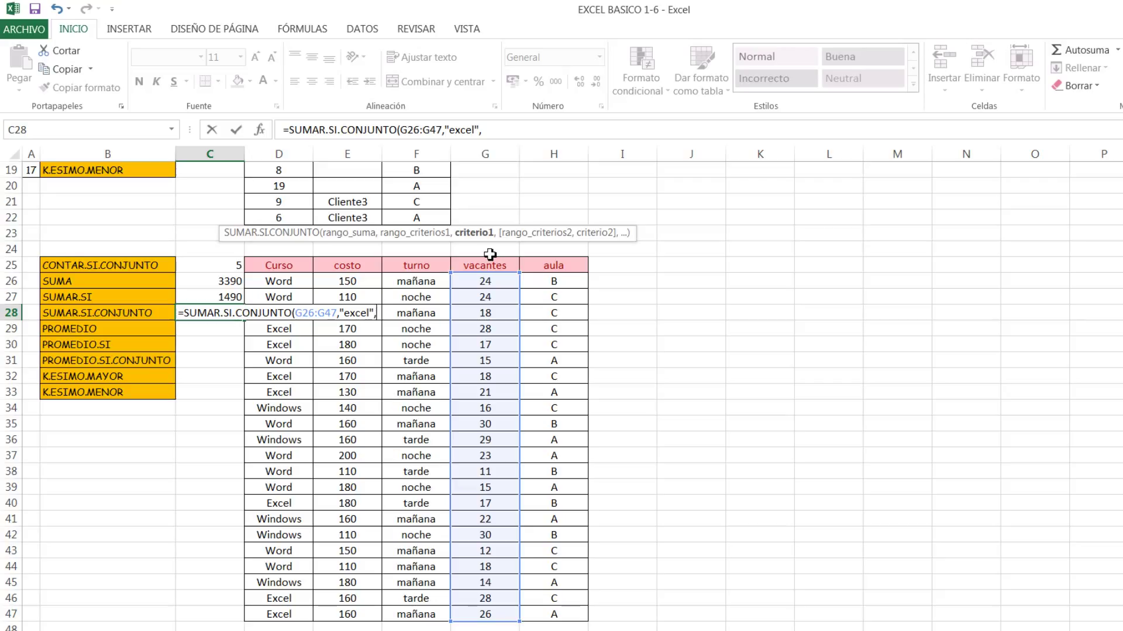
Correct the criteria so C28 reads =SUMAR.SI.CONJUNTO(G26:G47,D26:D47,"excel"), giving 155.
key(BackSpace)
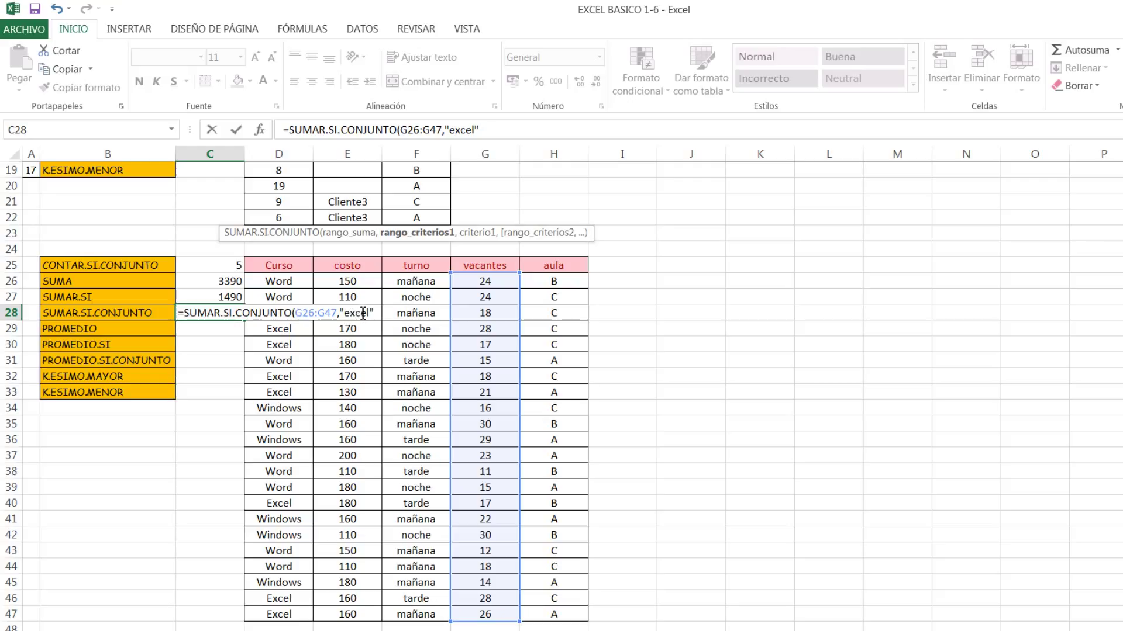
drag(379, 313, 339, 315)
key(BackSpace)
drag(294, 282, 284, 576)
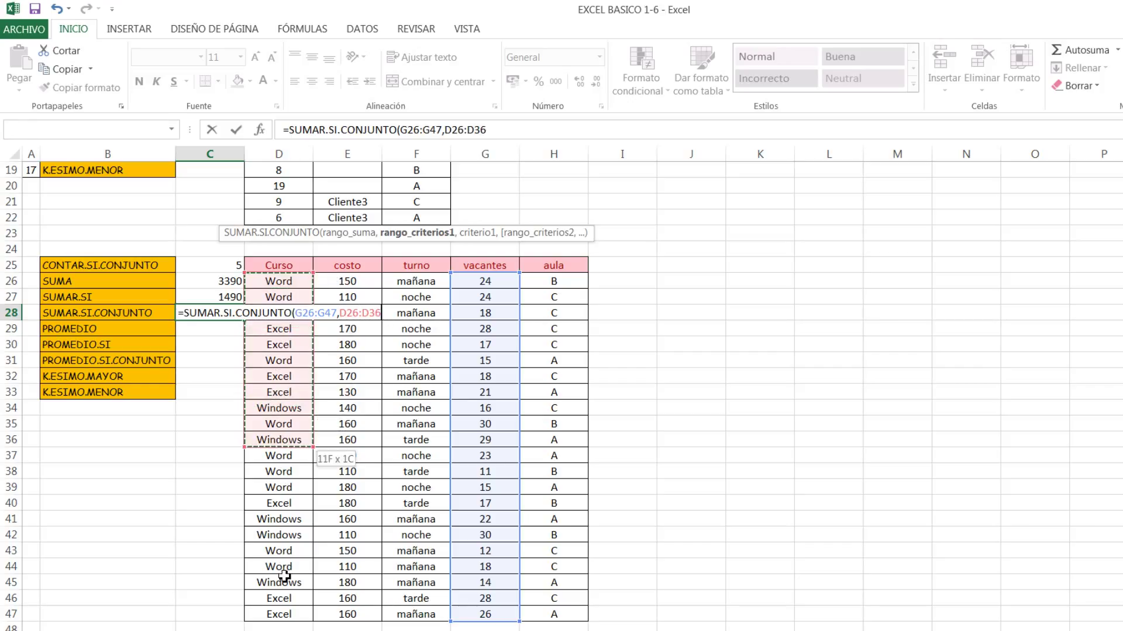
drag(284, 576, 284, 618)
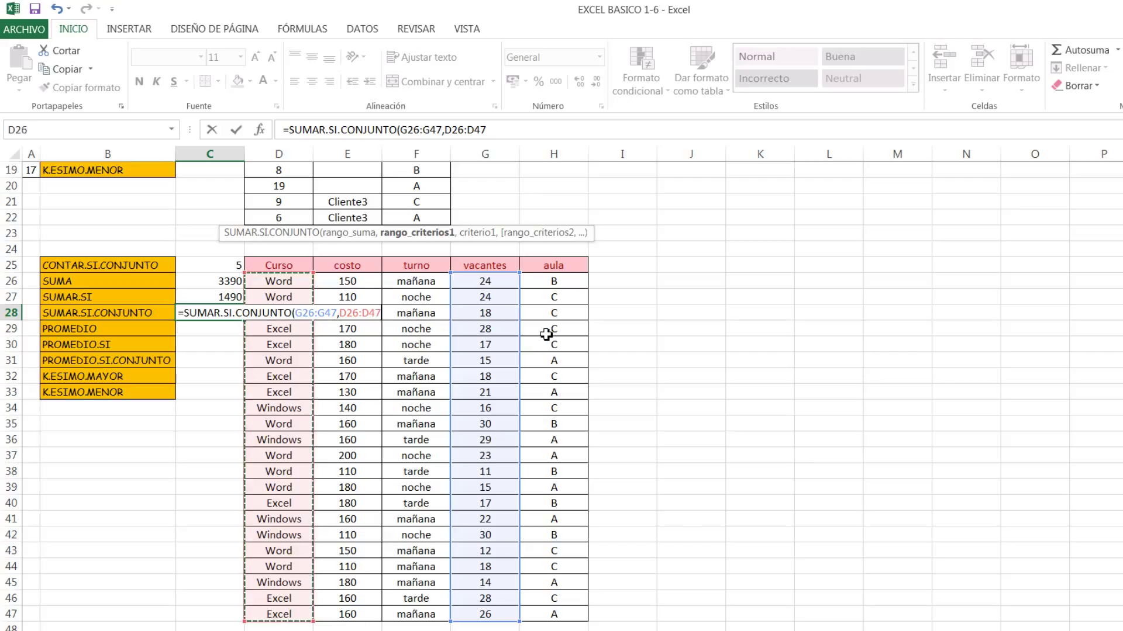
text(,"excel)
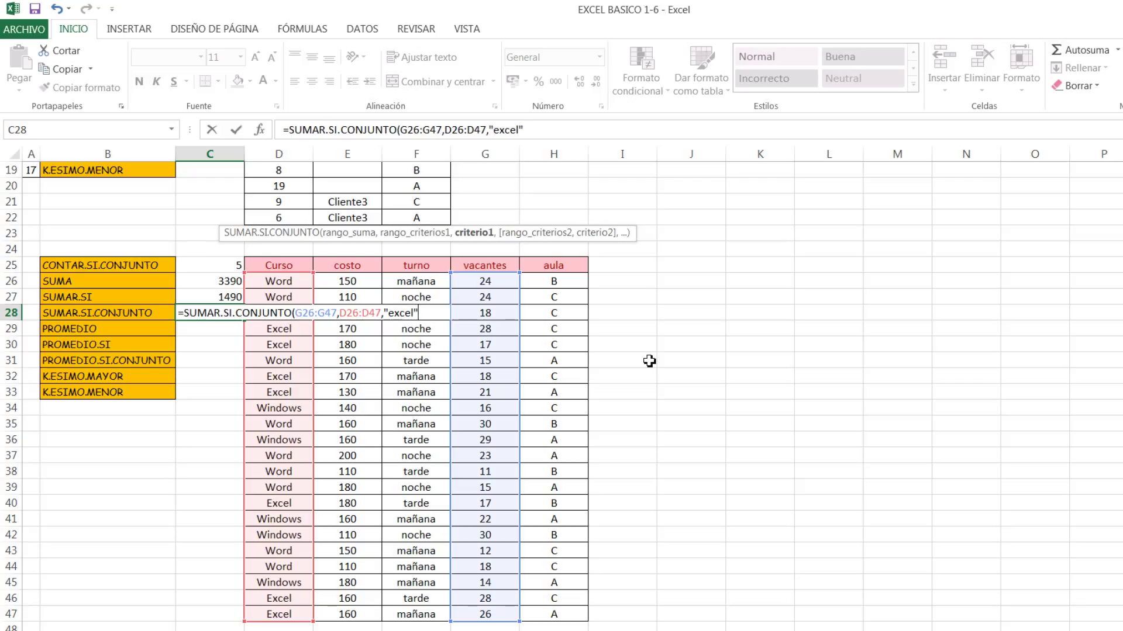
key(Return)
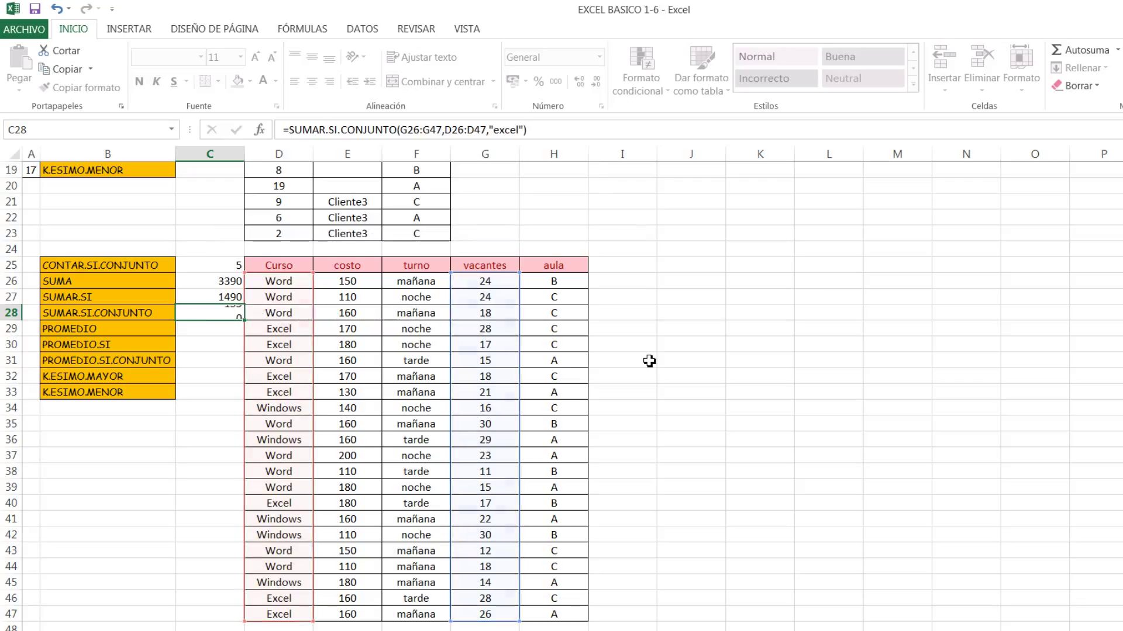
click(227, 315)
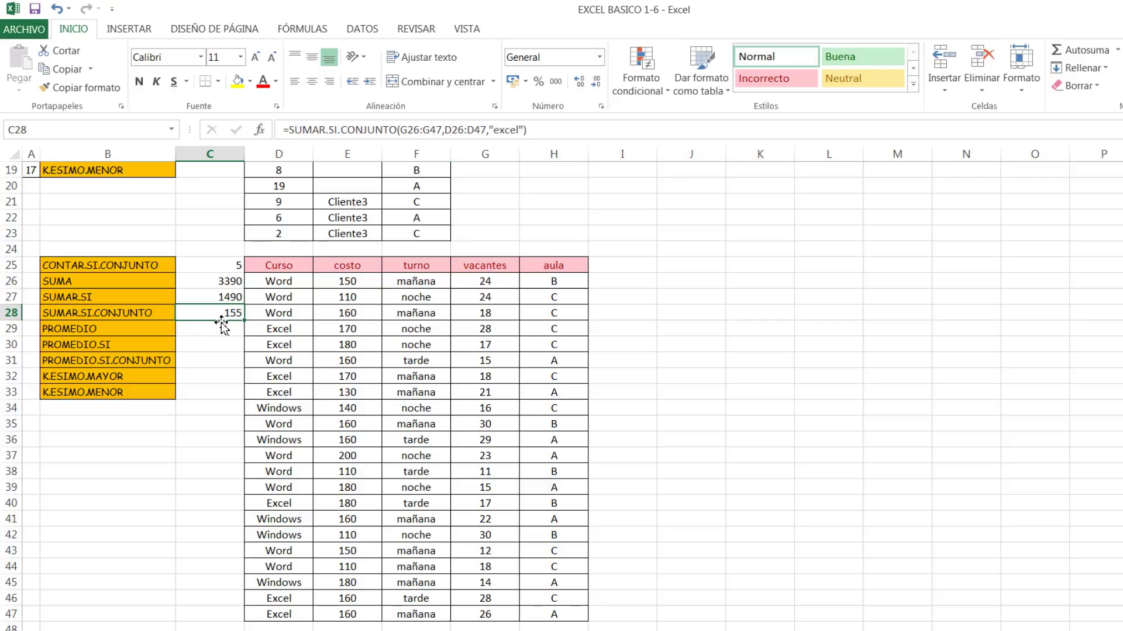
double_click(221, 321)
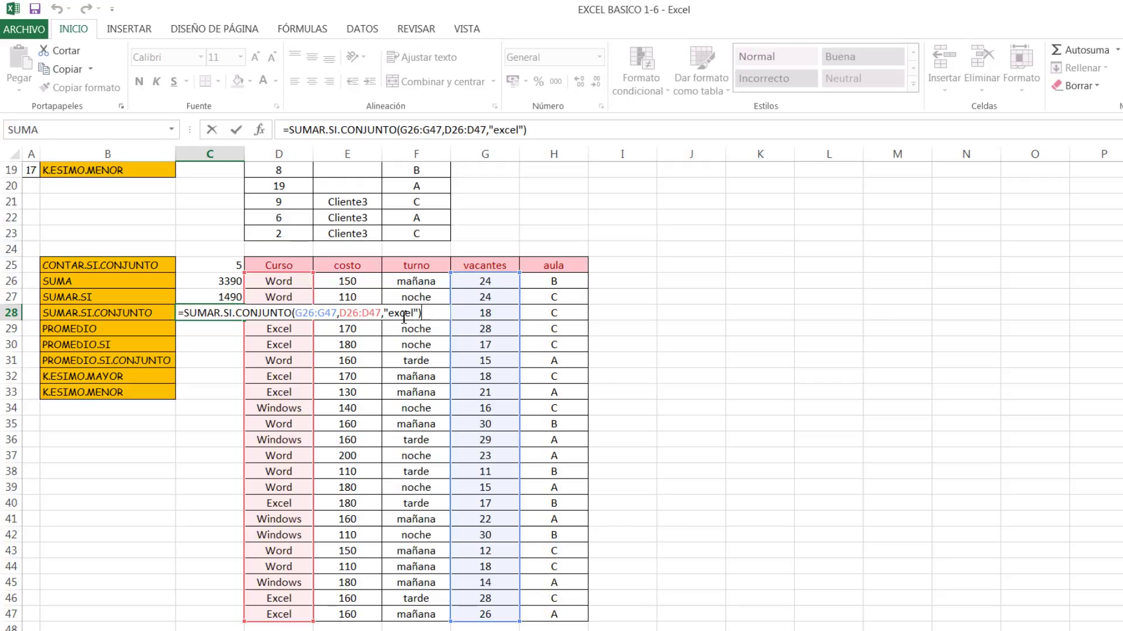
drag(389, 313, 412, 314)
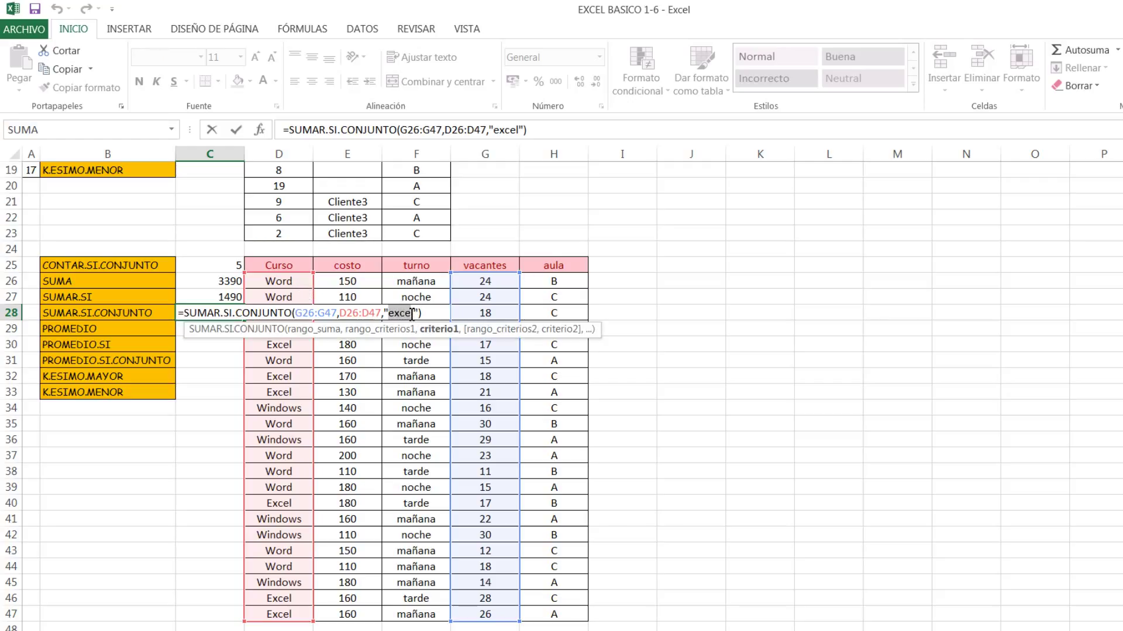
click(402, 314)
click(331, 314)
click(420, 314)
key(Return)
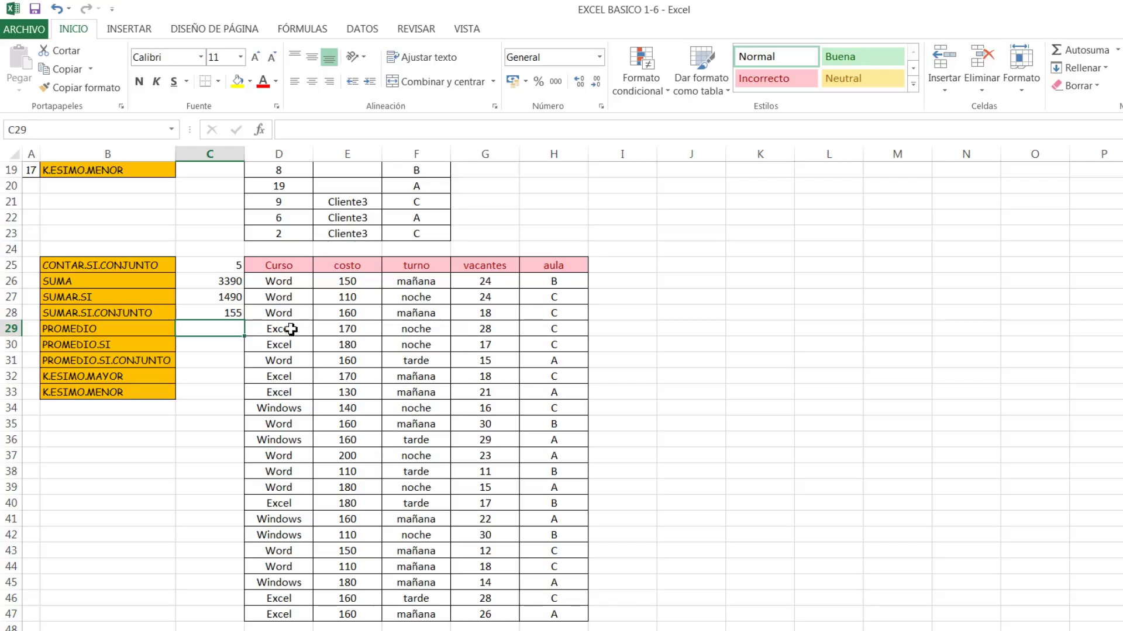
click(235, 314)
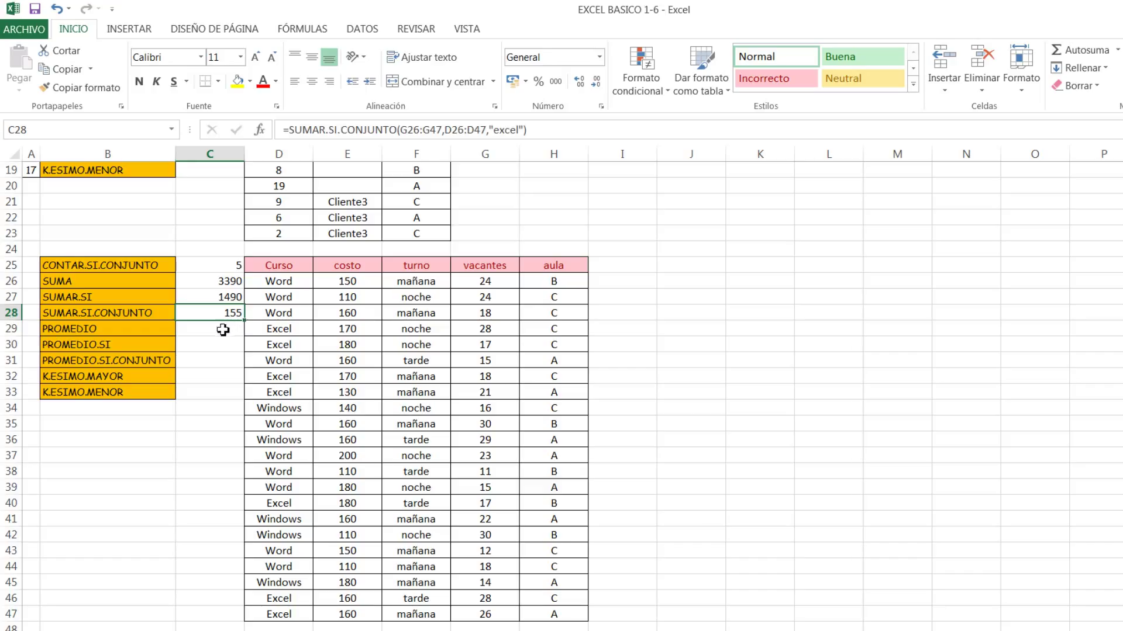
click(240, 327)
Enter =PROMEDIO(E26:E47) in C29 to average the costo column.
text(=)
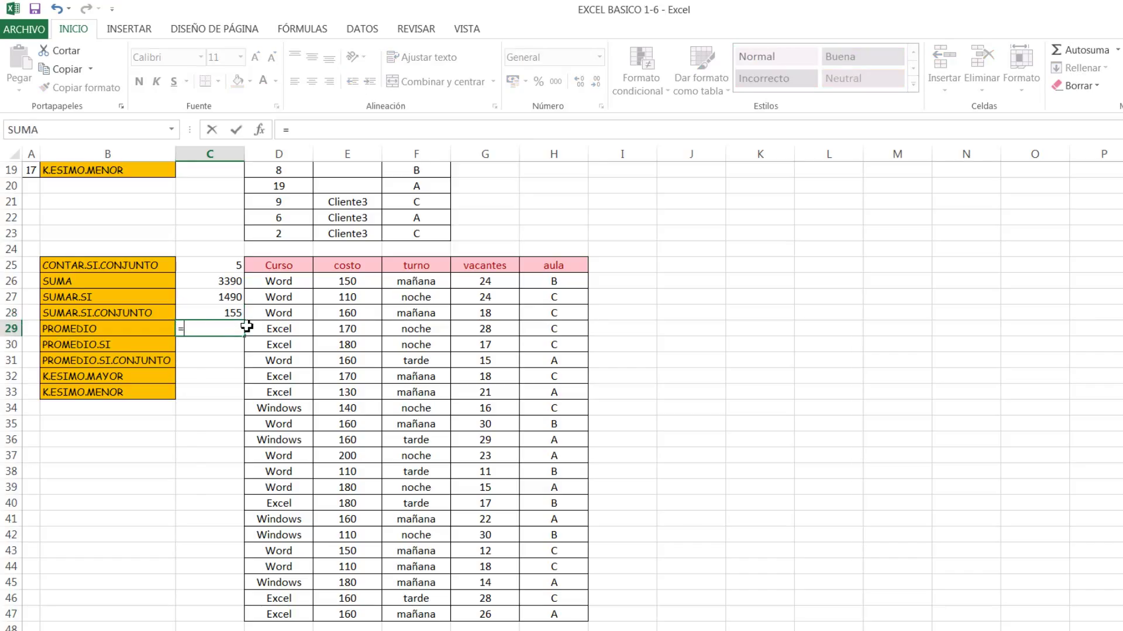
text(pro)
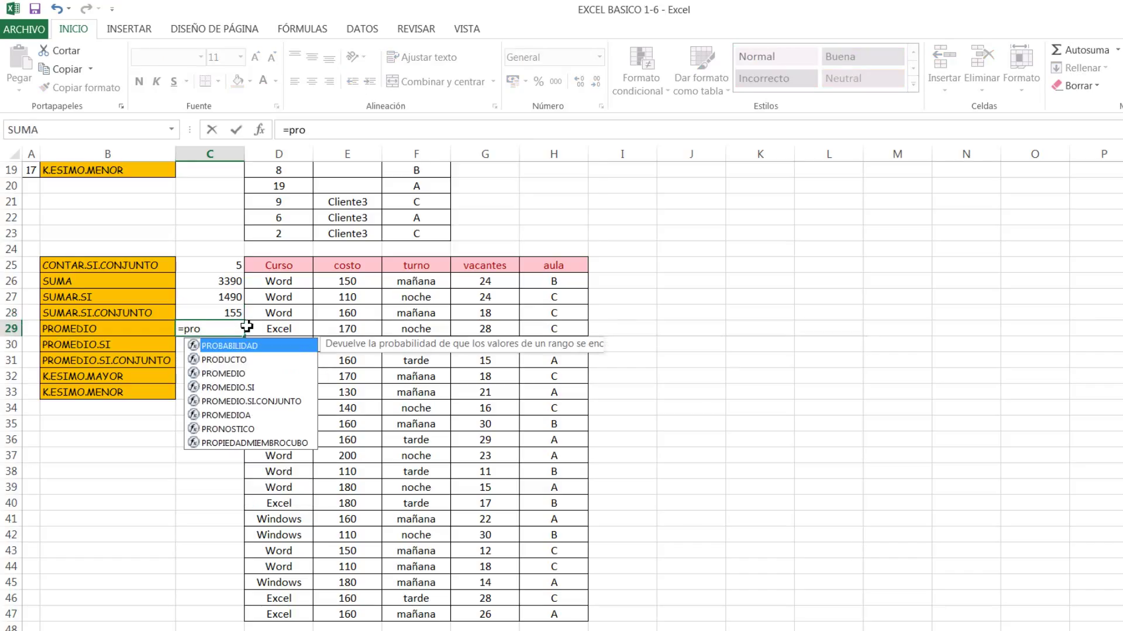
key(Tab)
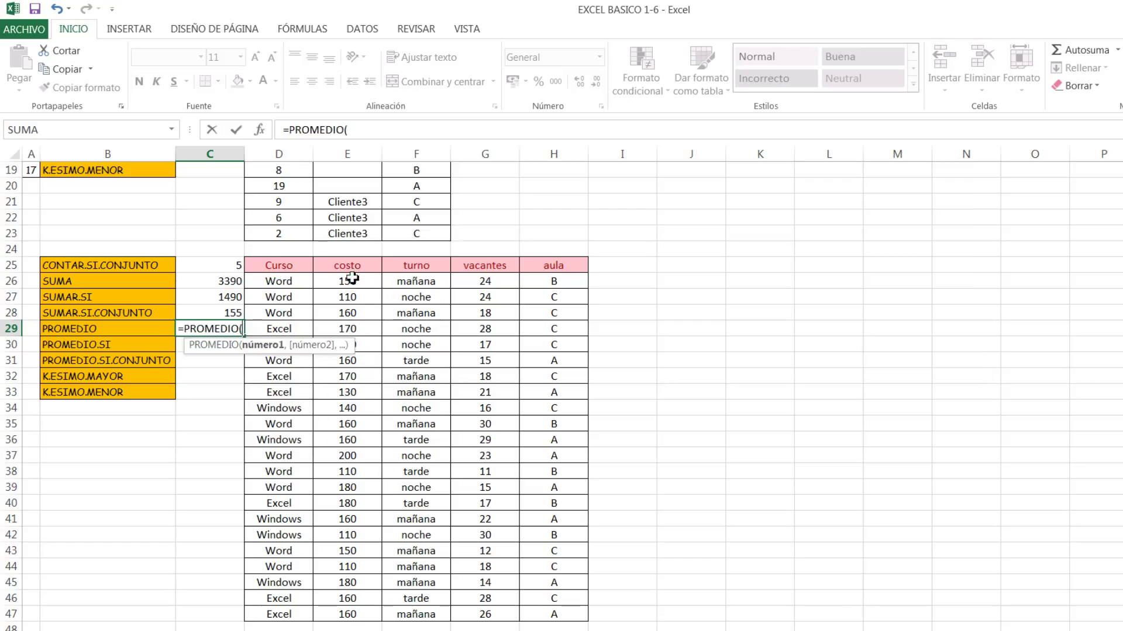
drag(363, 283, 354, 614)
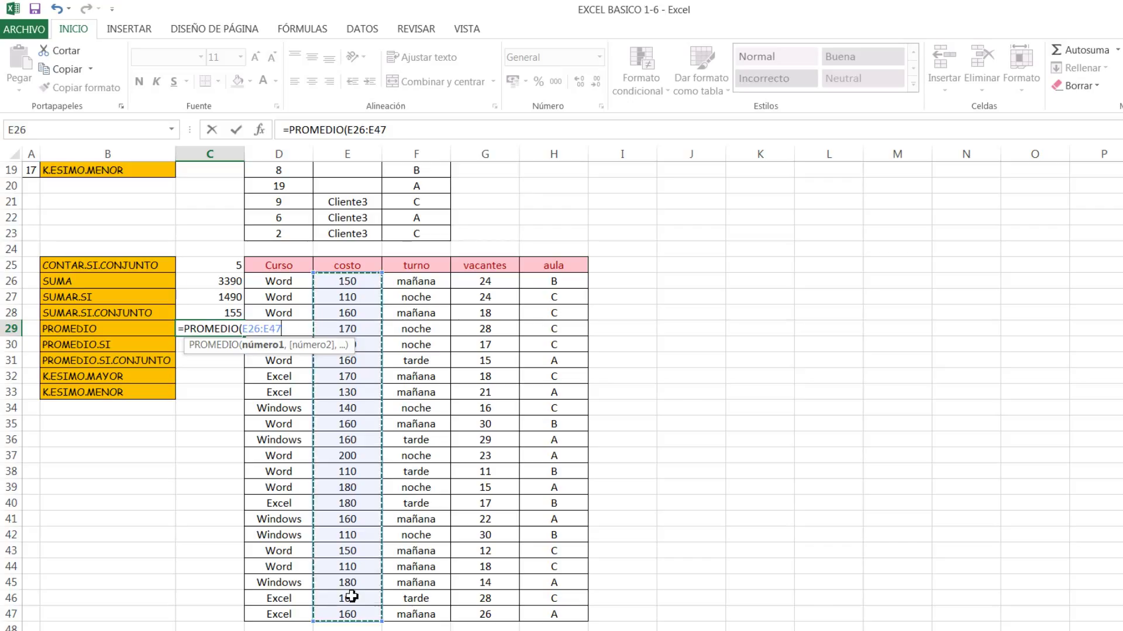
key(Return)
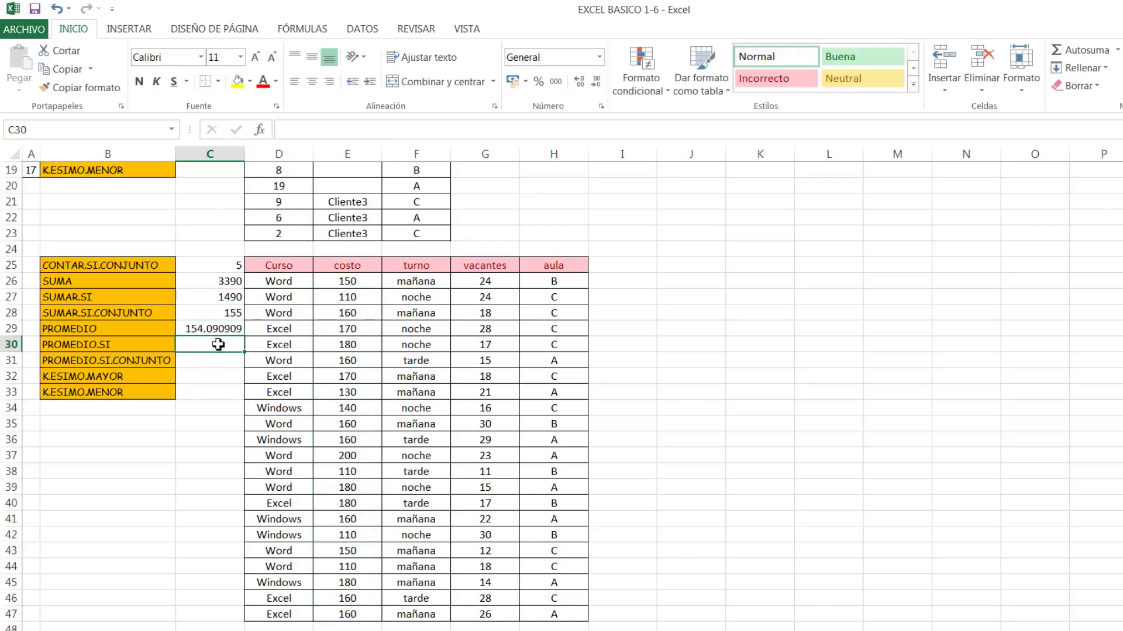
Show the C29 average with two decimals as 154.09.
click(226, 331)
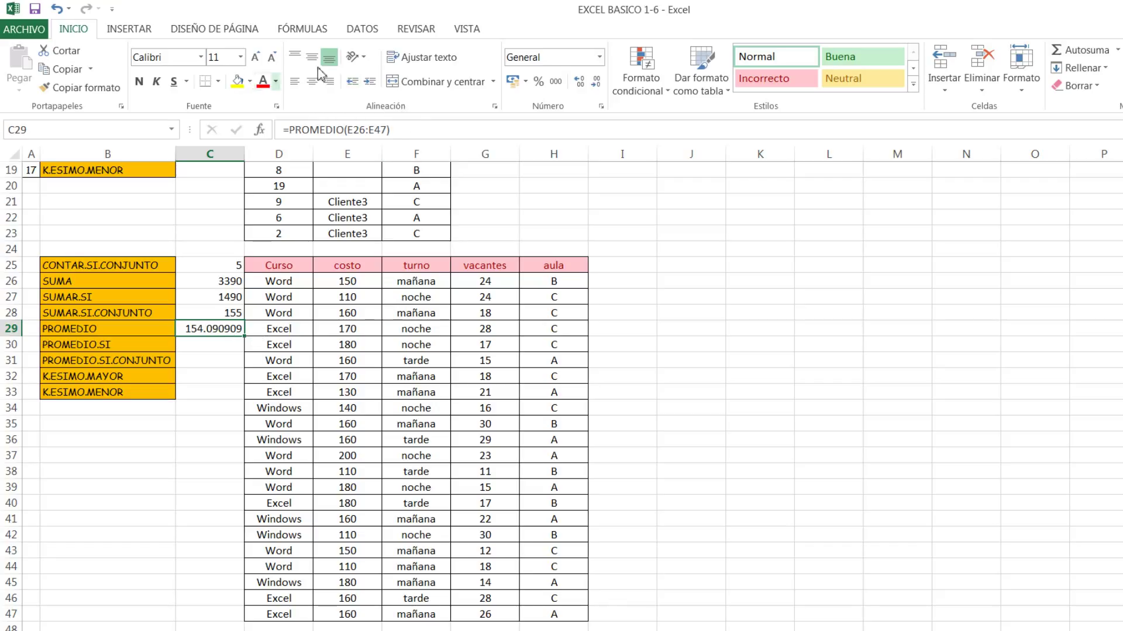
click(596, 82)
click(597, 81)
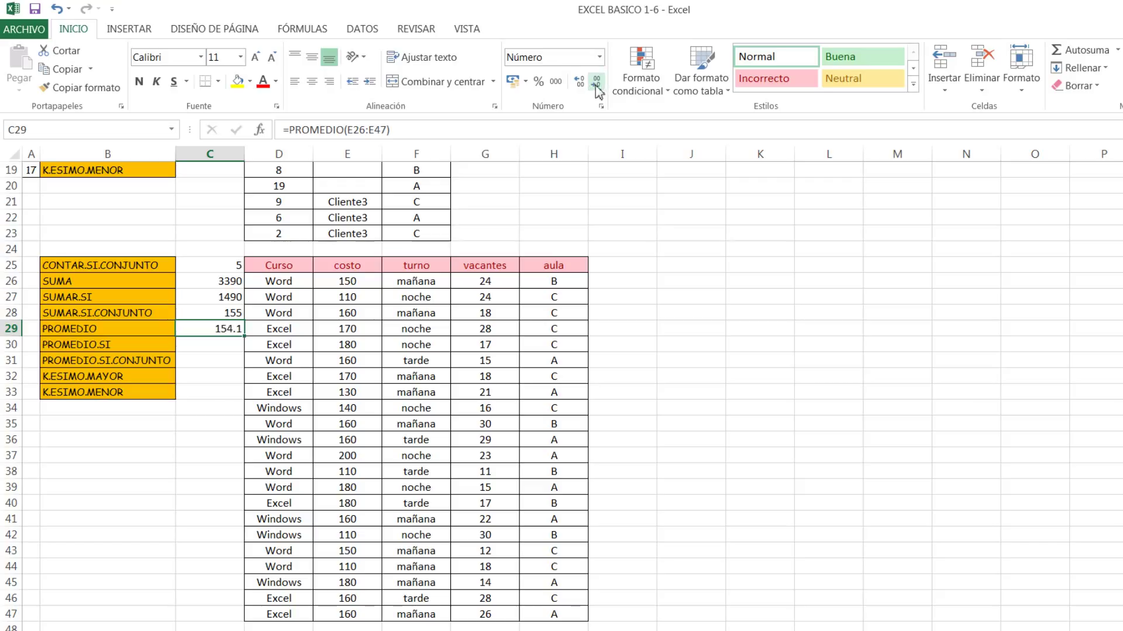
click(578, 81)
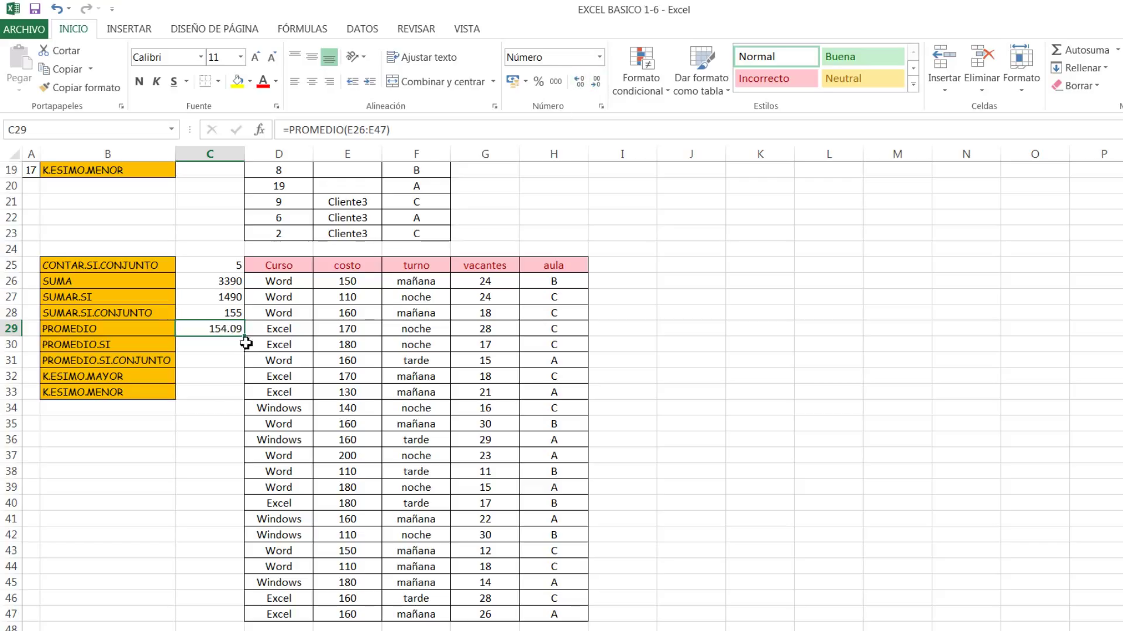
click(214, 347)
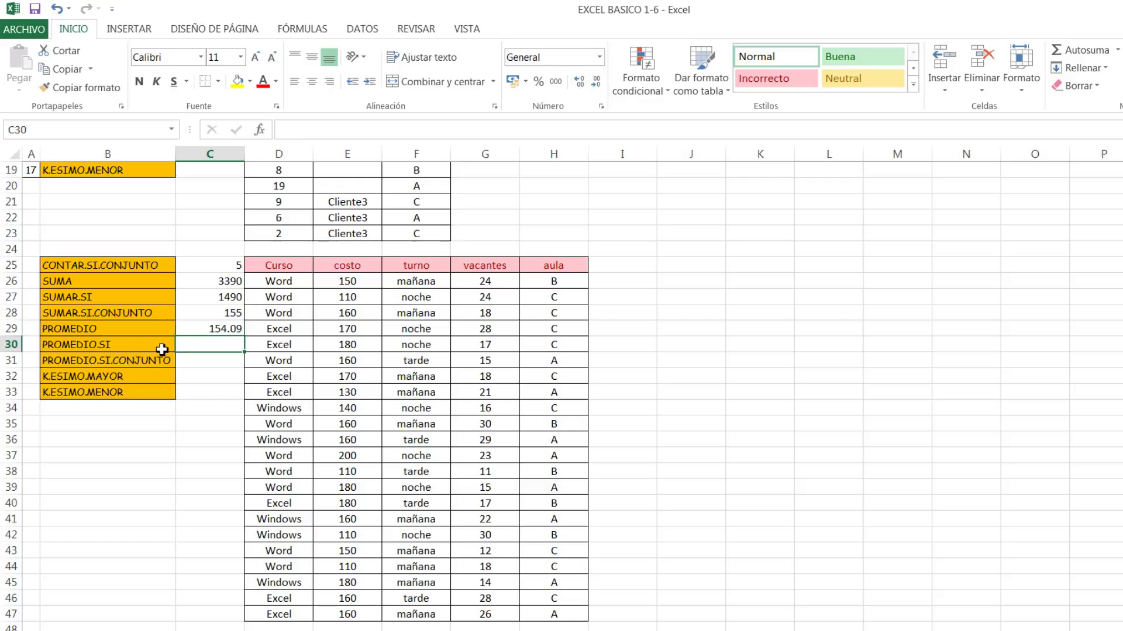
Enter =PROMEDIO.SI(D26:D47,"excel",E26:E47) in C30 to average Excel course costo.
text(=)
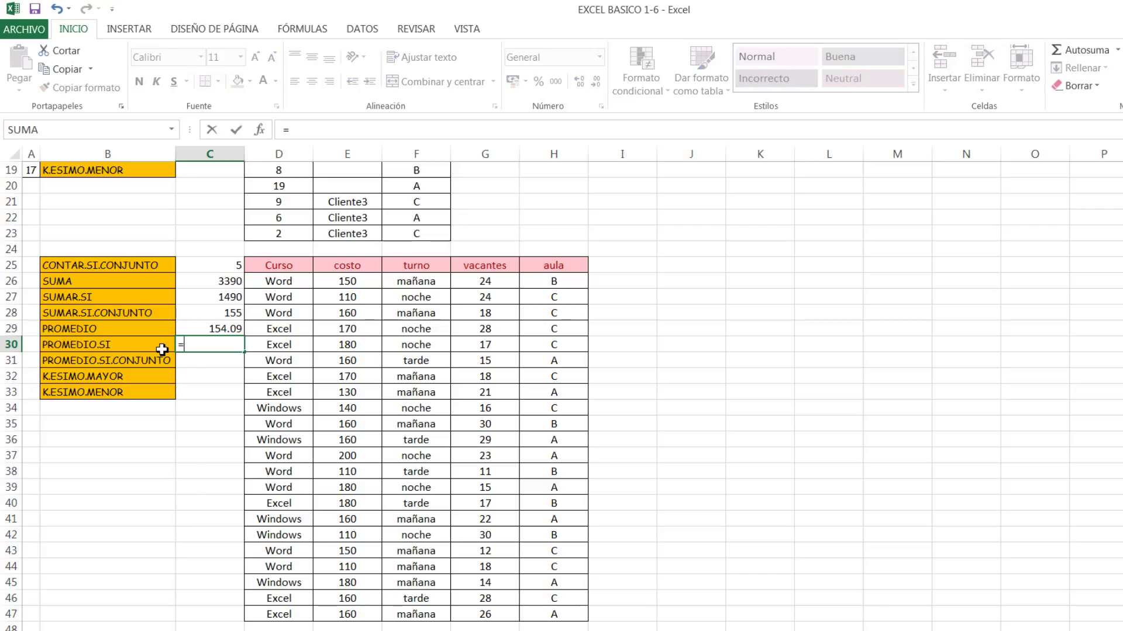
text(prom)
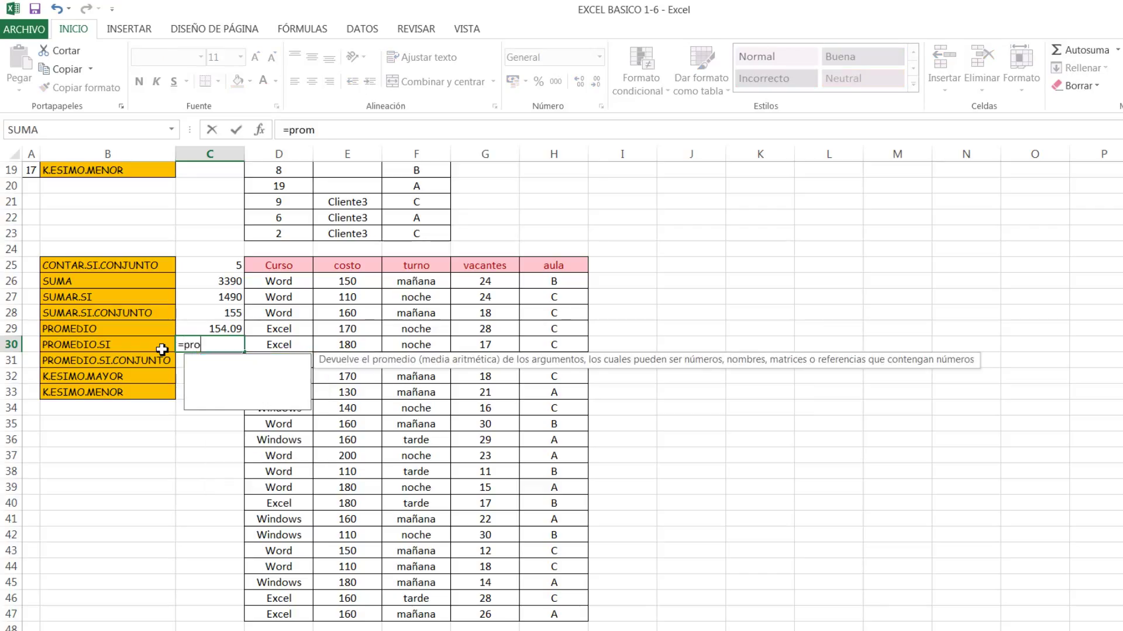
text(edi)
key(Down)
key(Tab)
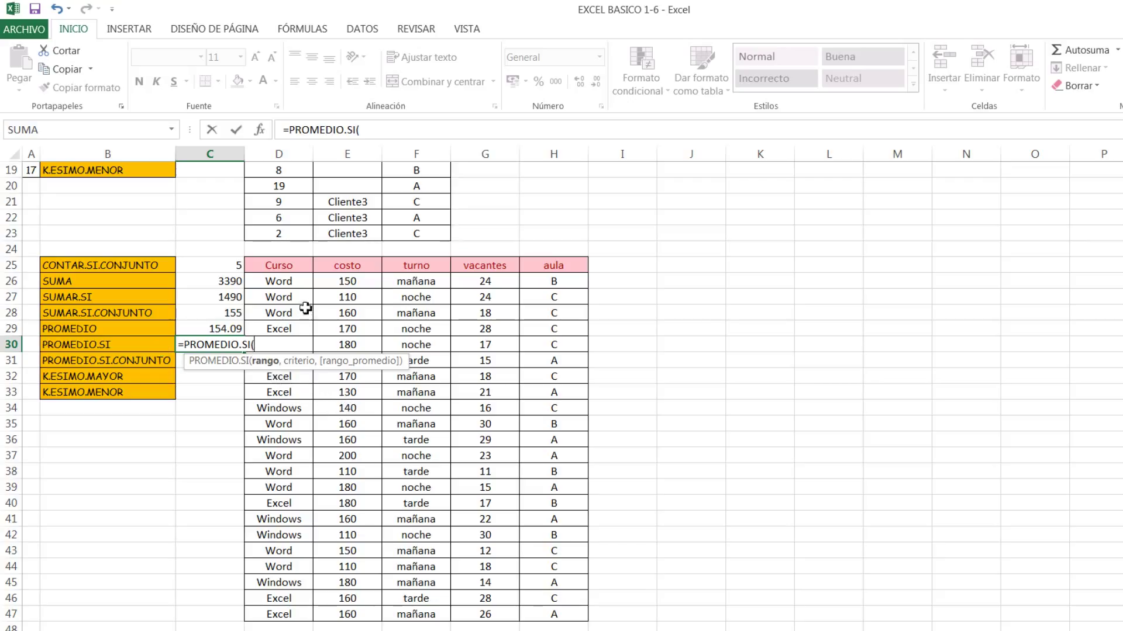
drag(292, 279, 283, 613)
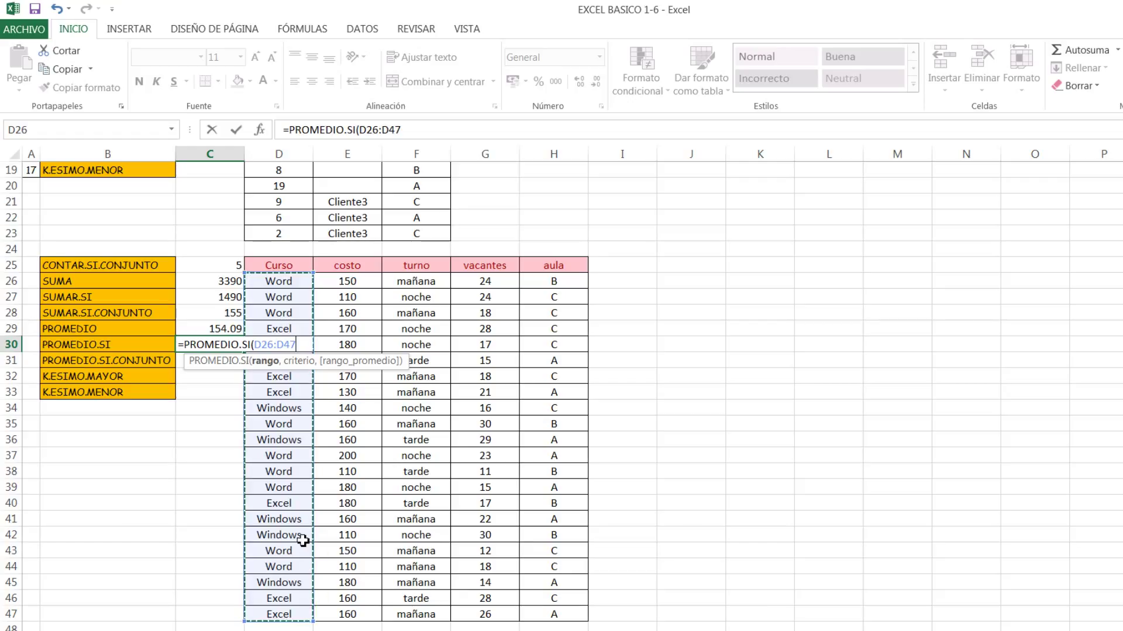
text(,)
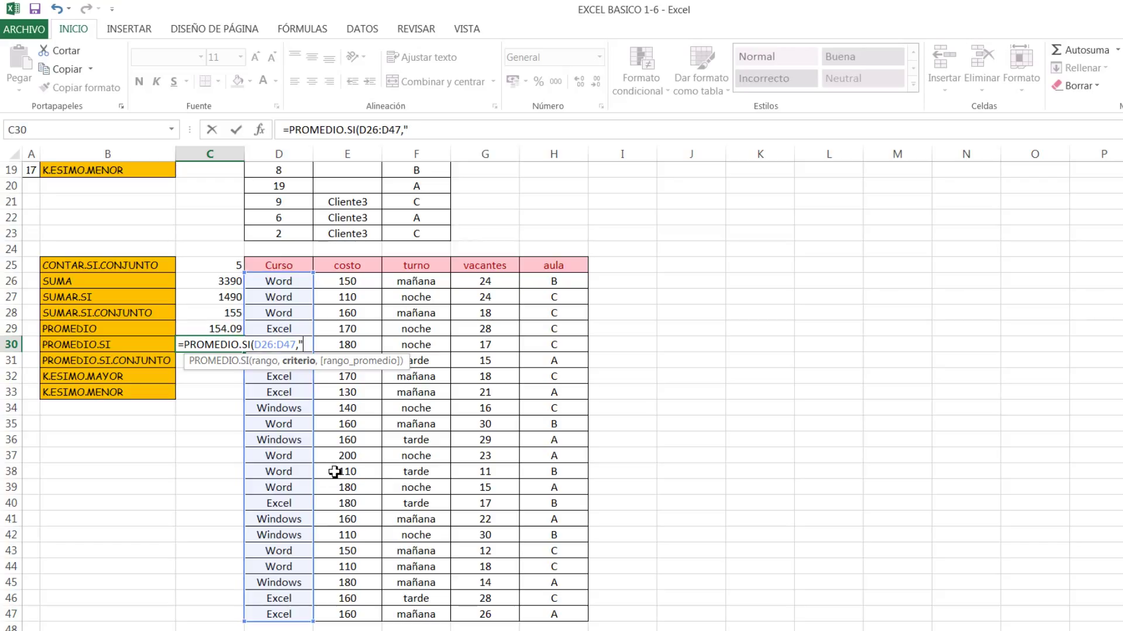
text(xcel")
text(,)
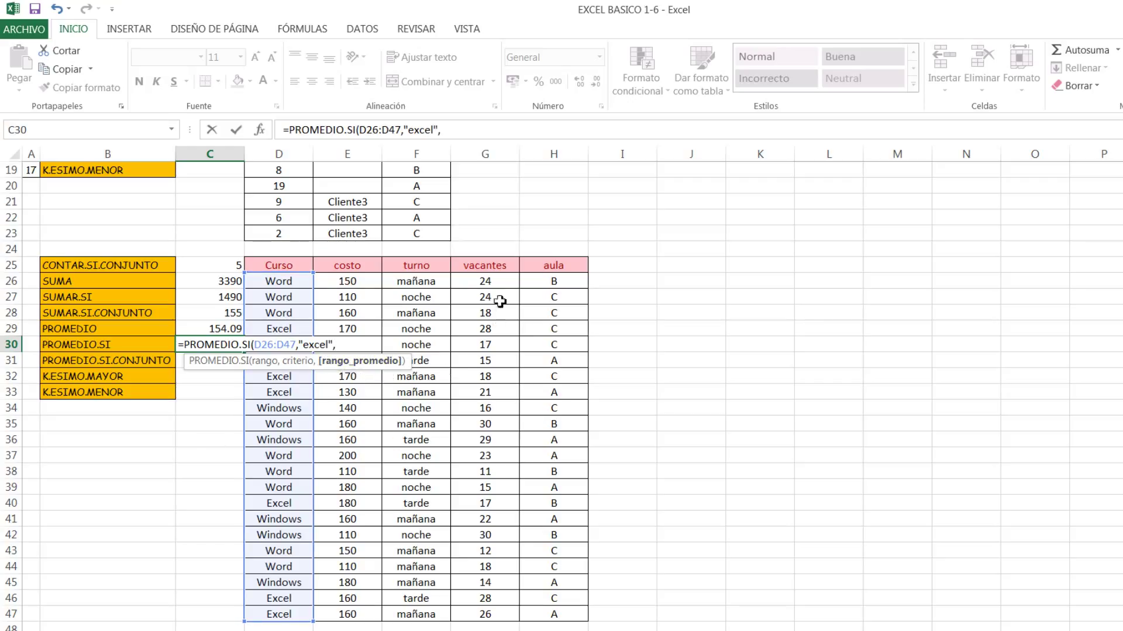
drag(500, 281, 502, 291)
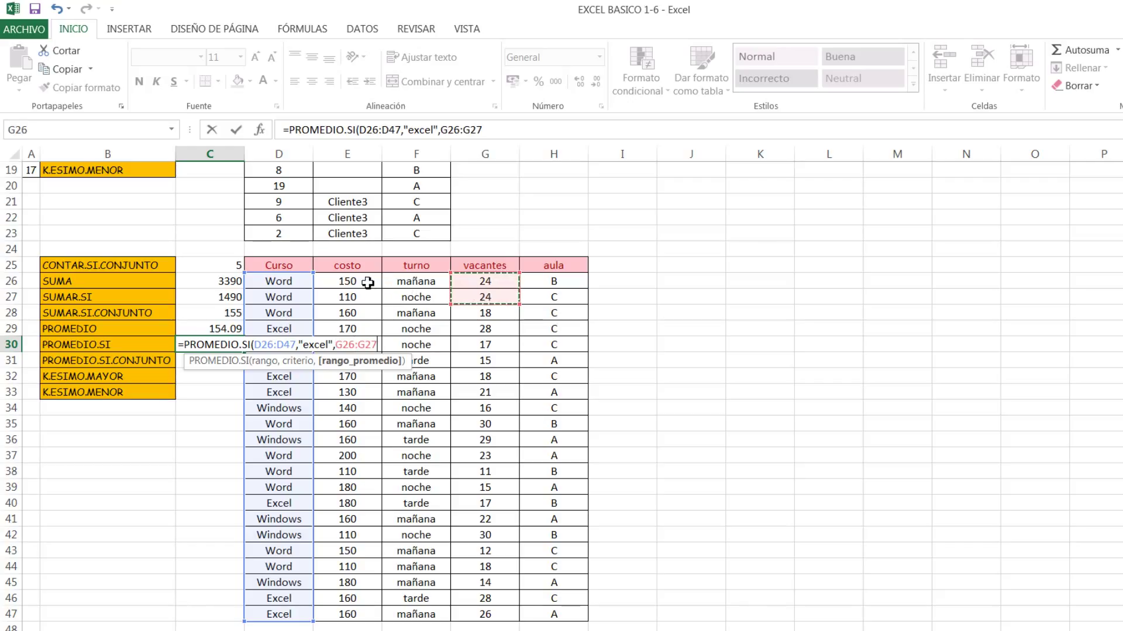
drag(356, 283, 360, 298)
drag(373, 403, 391, 592)
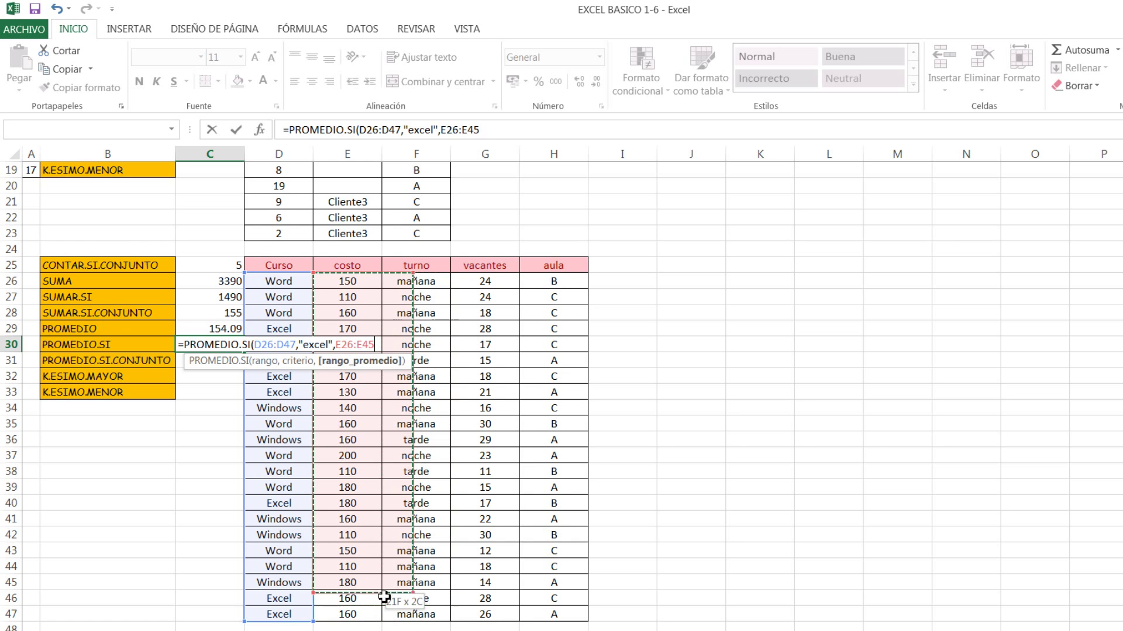
drag(391, 593, 368, 614)
text())
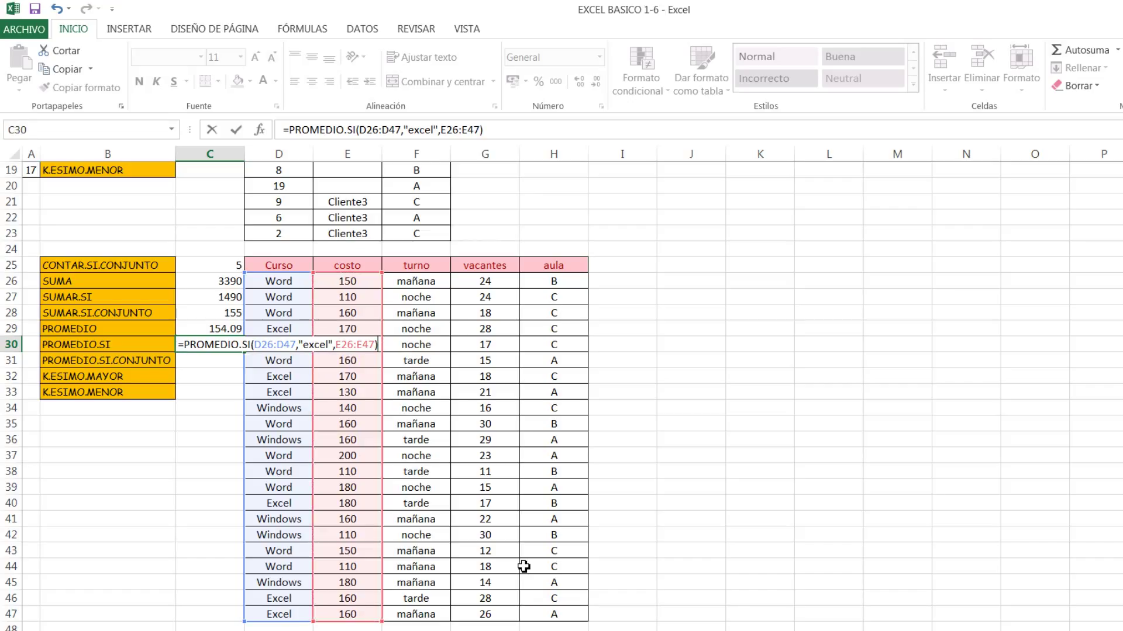
key(Return)
Trim the C30 result to two decimals so it shows 164.29.
click(200, 345)
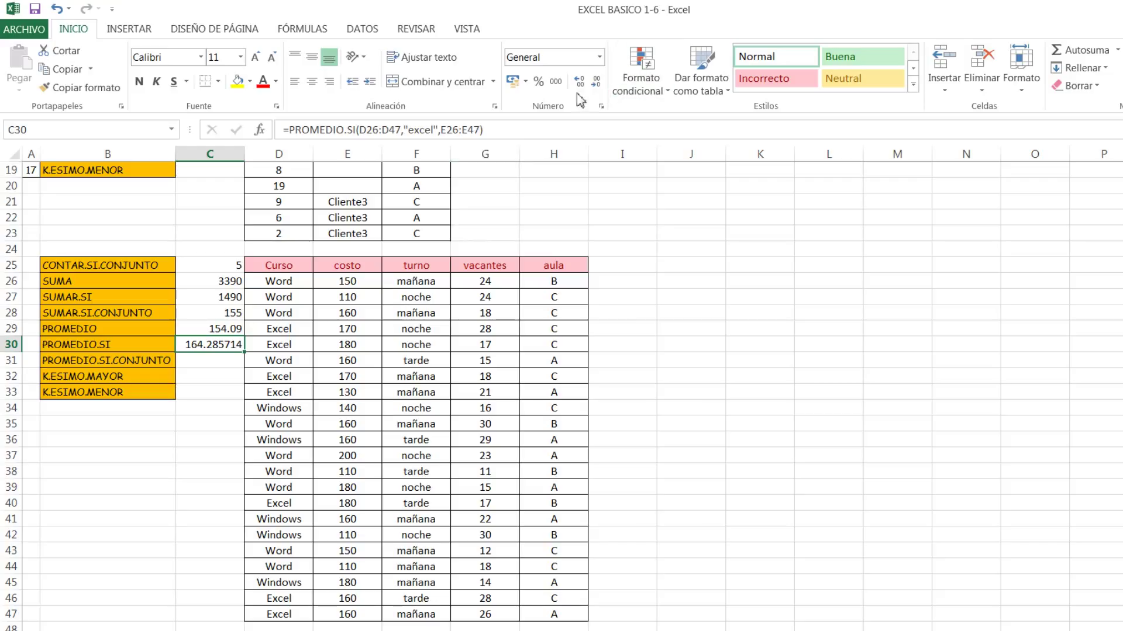
click(596, 85)
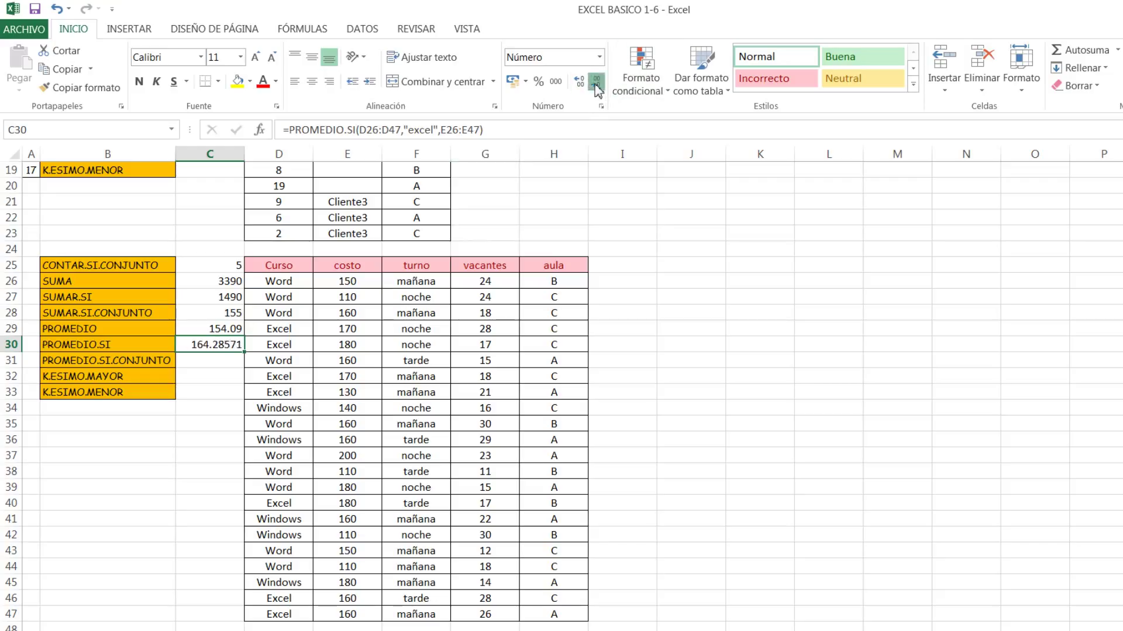
click(596, 85)
click(595, 85)
click(596, 84)
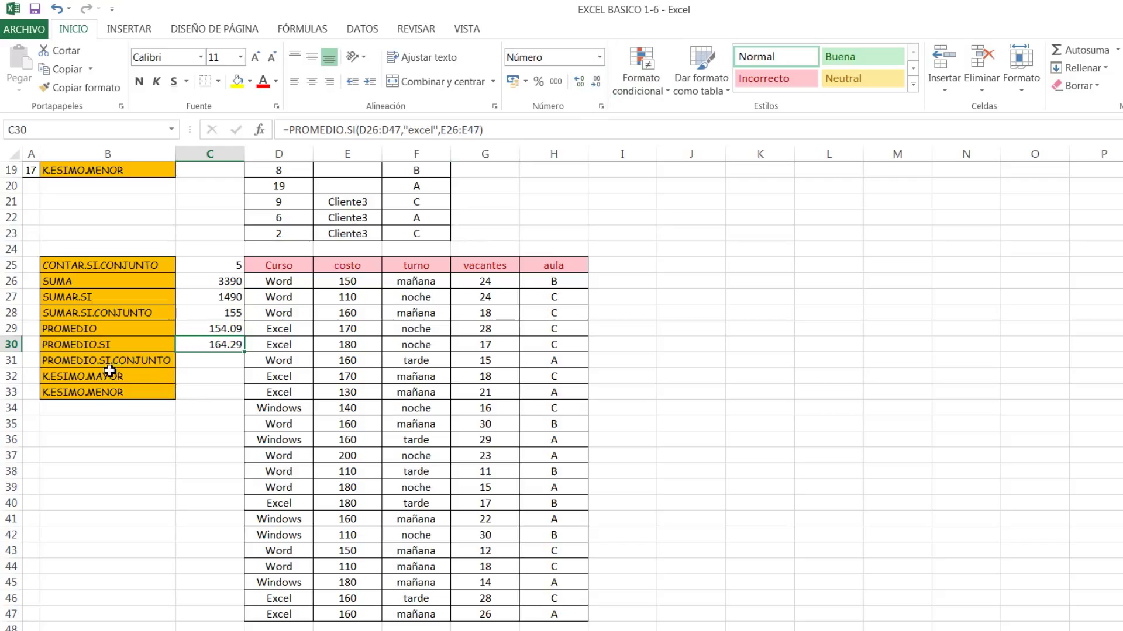
click(198, 361)
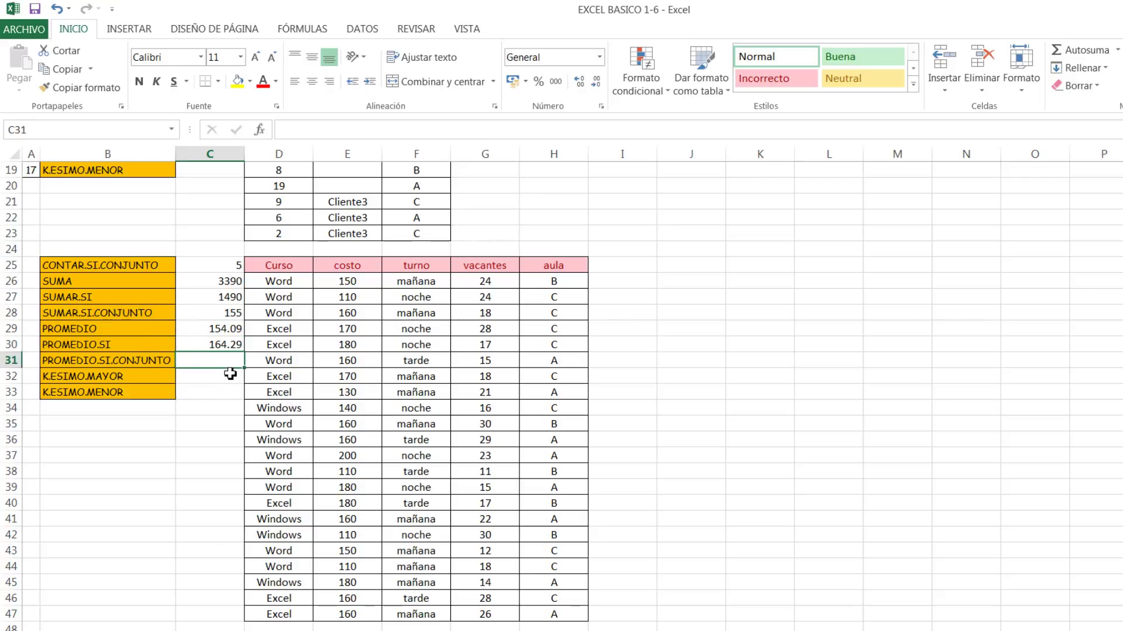
Enter =PROMEDIO.SI.CONJUNTO(G26:G47,F26:F47,"mañana") in C31, averaging mañana vacantes as 20.3.
text(=p)
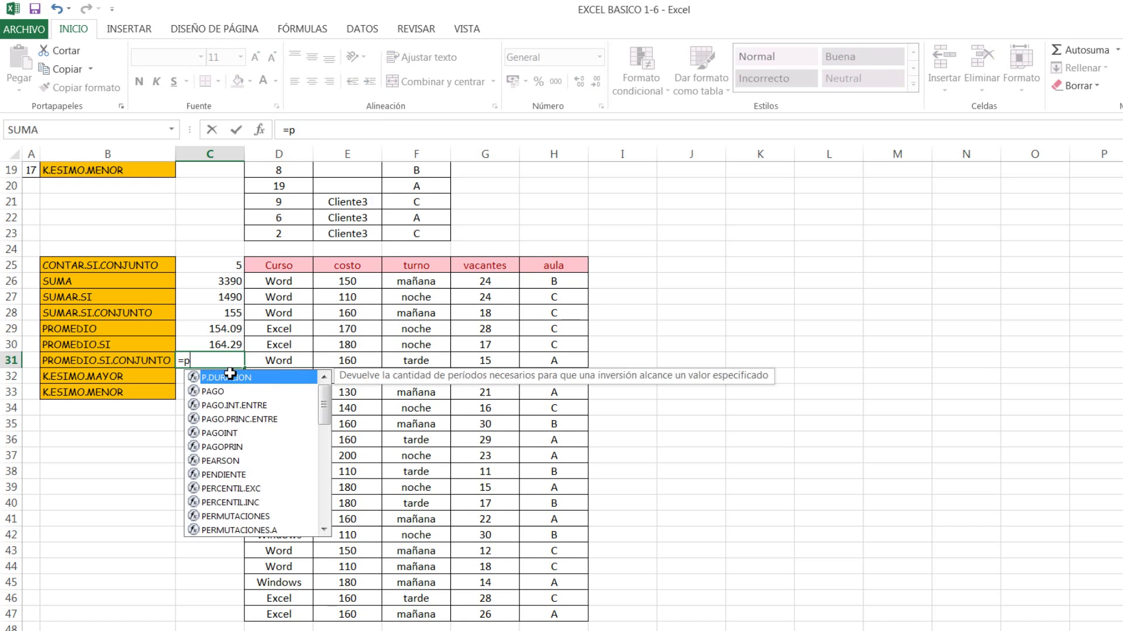
text(romedi)
key(Down)
key(Down)
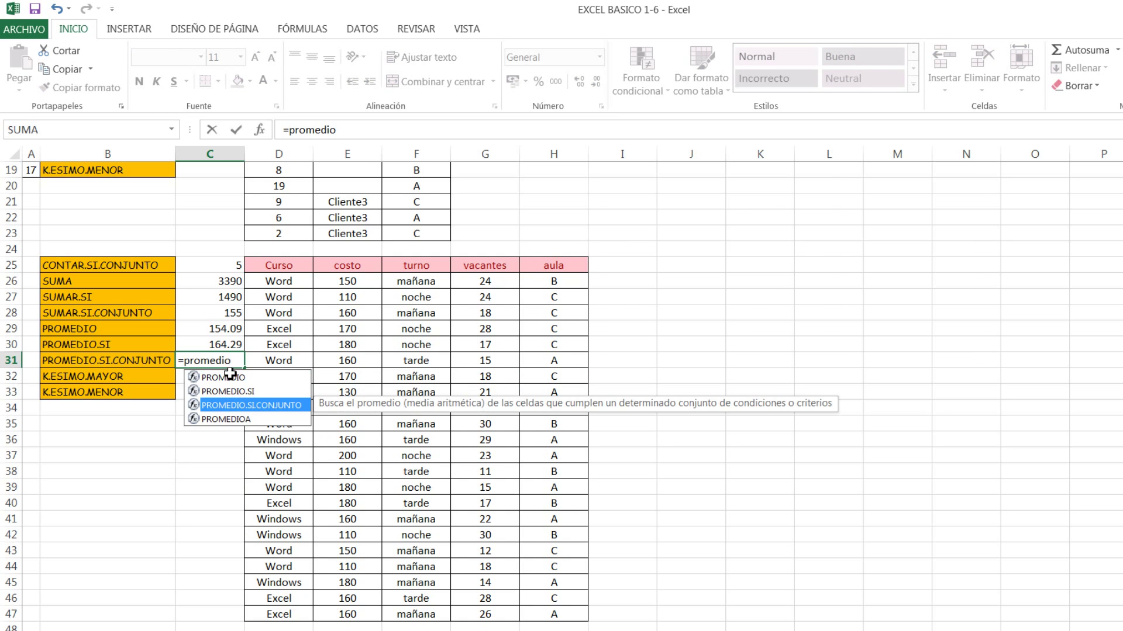
key(Tab)
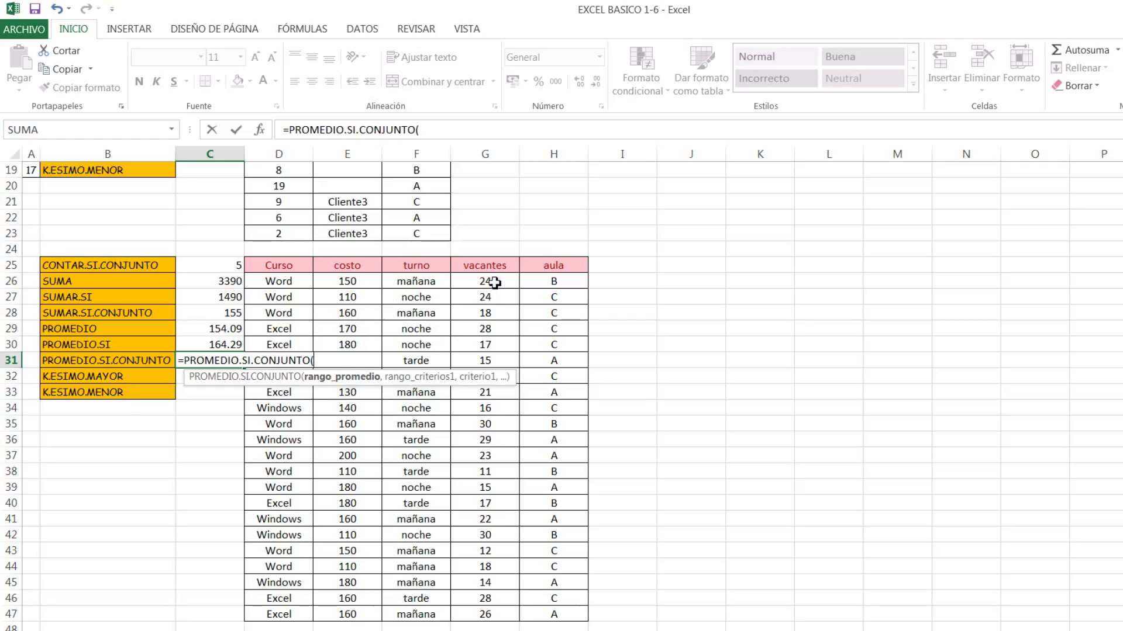
drag(495, 282, 502, 612)
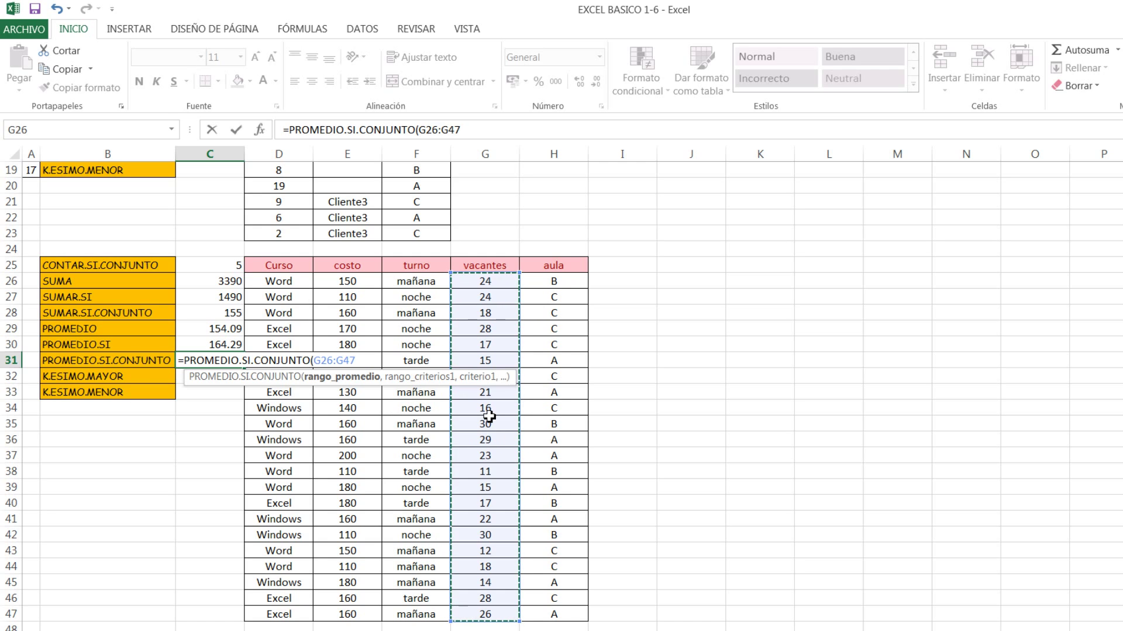
text(,)
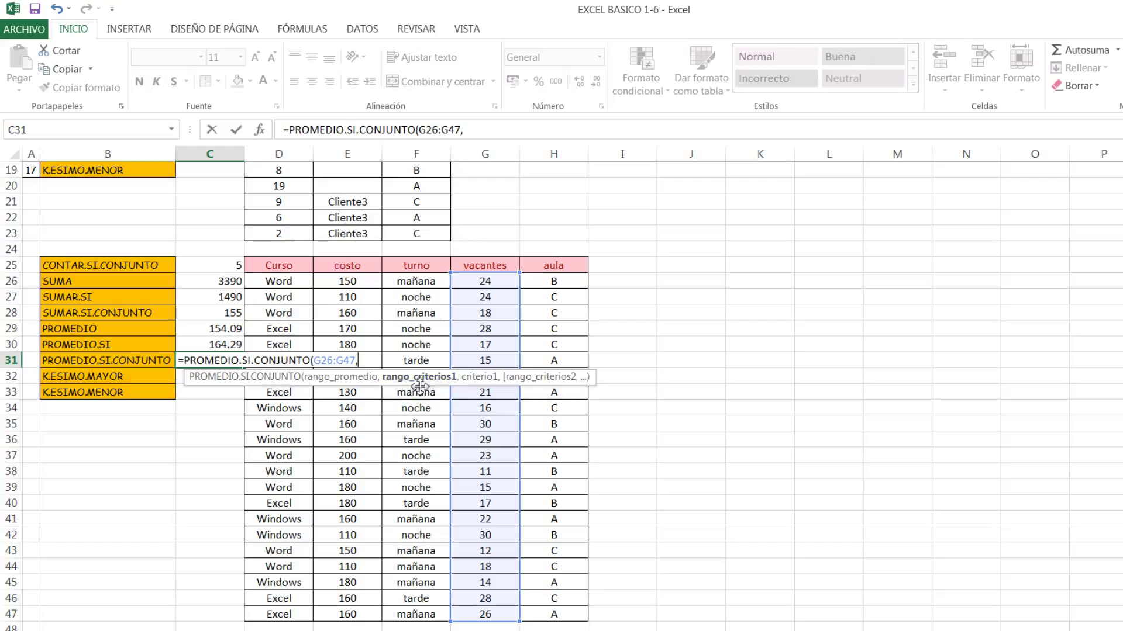
drag(284, 283, 282, 586)
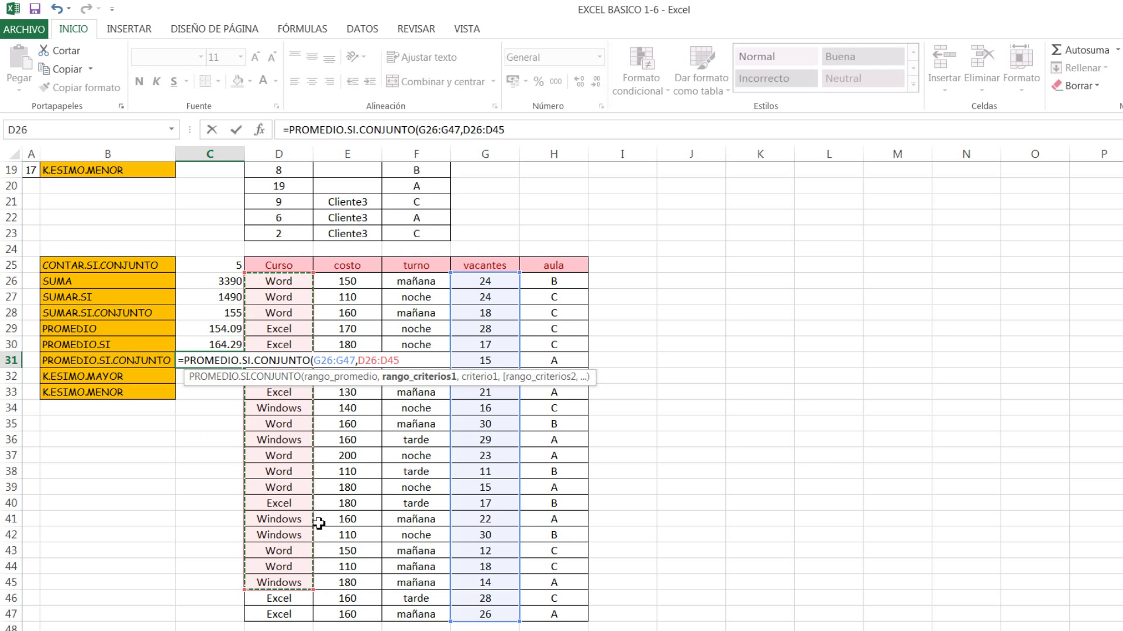
drag(425, 281, 419, 614)
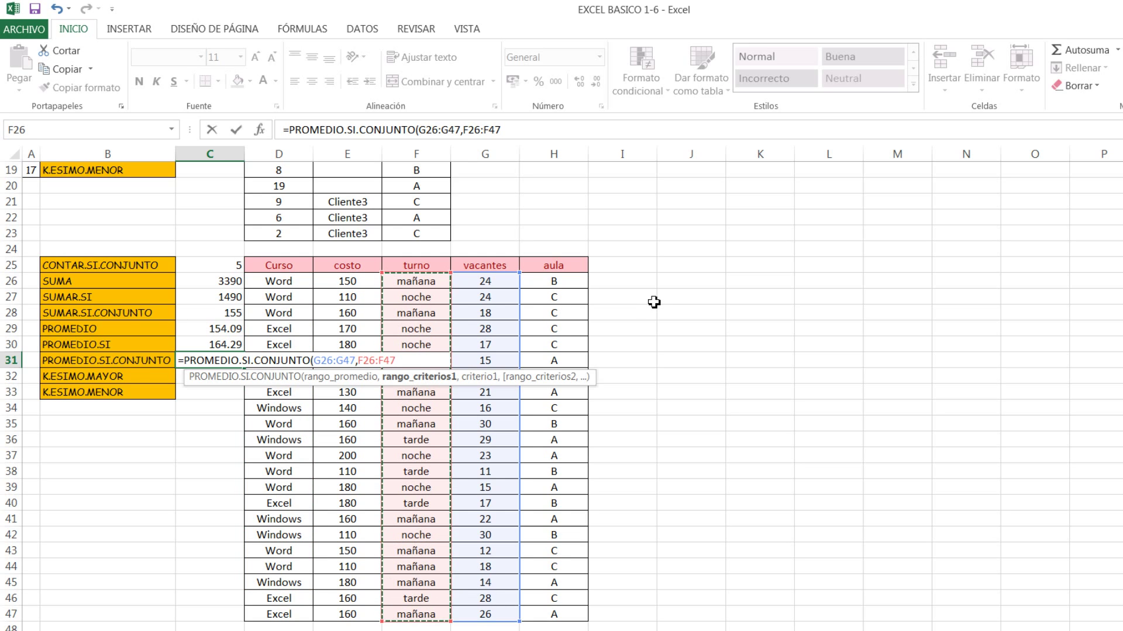
text(,)
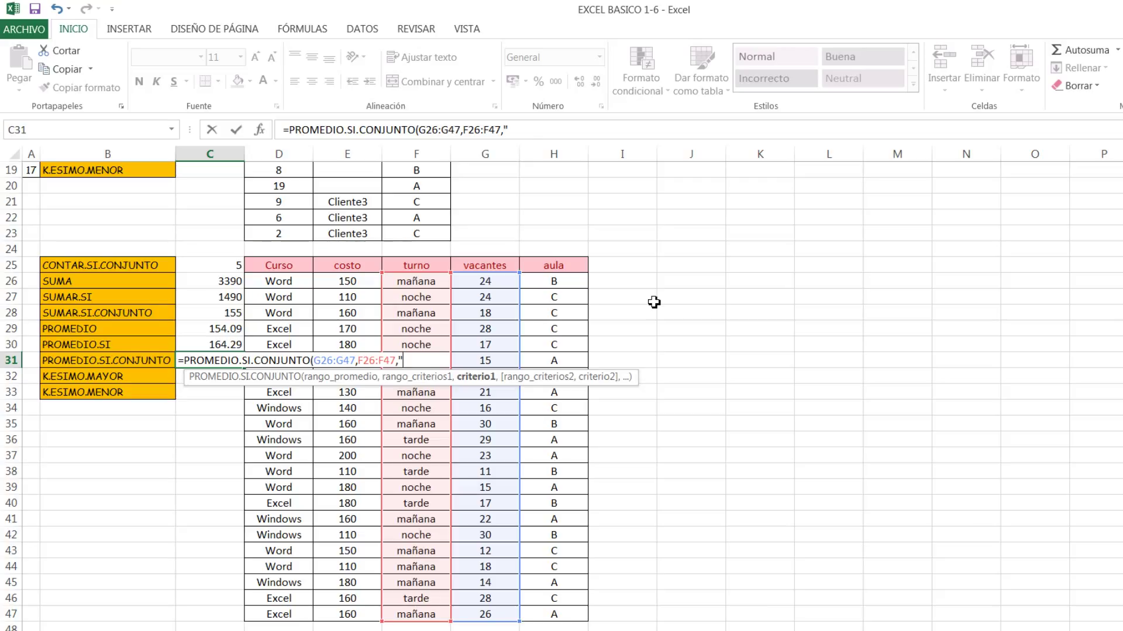
text(na)
key(Return)
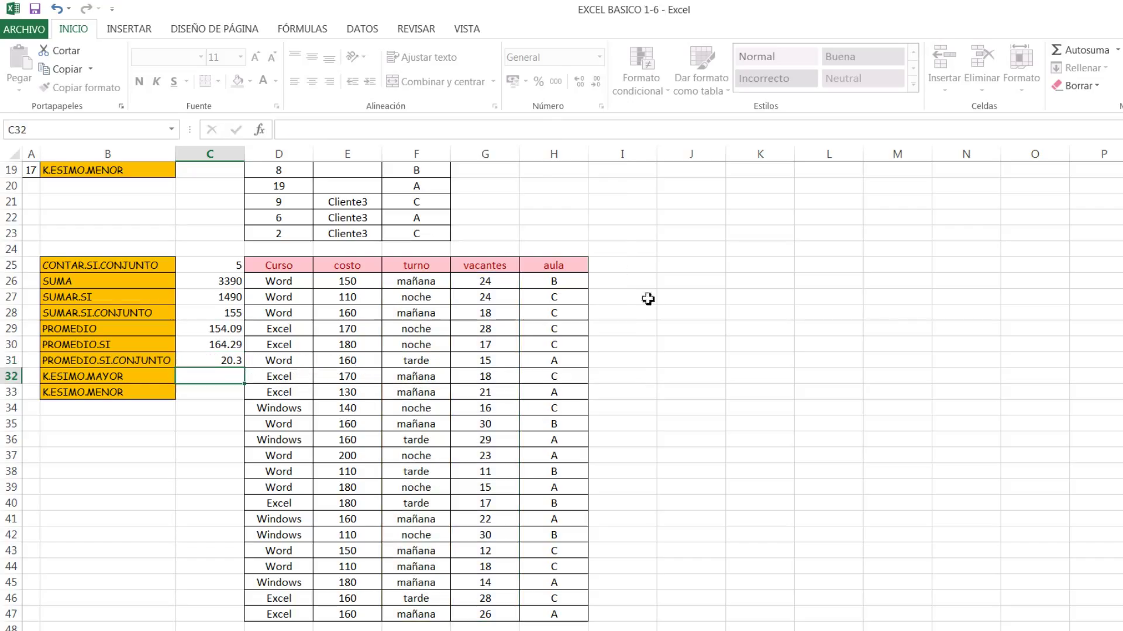
click(228, 362)
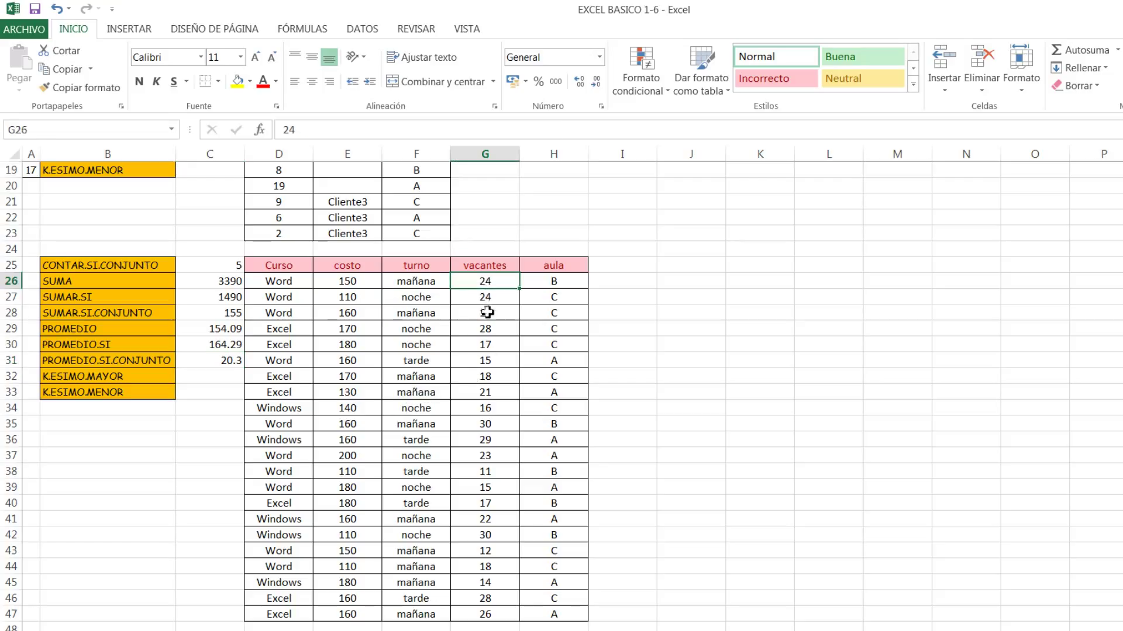
drag(487, 280, 486, 328)
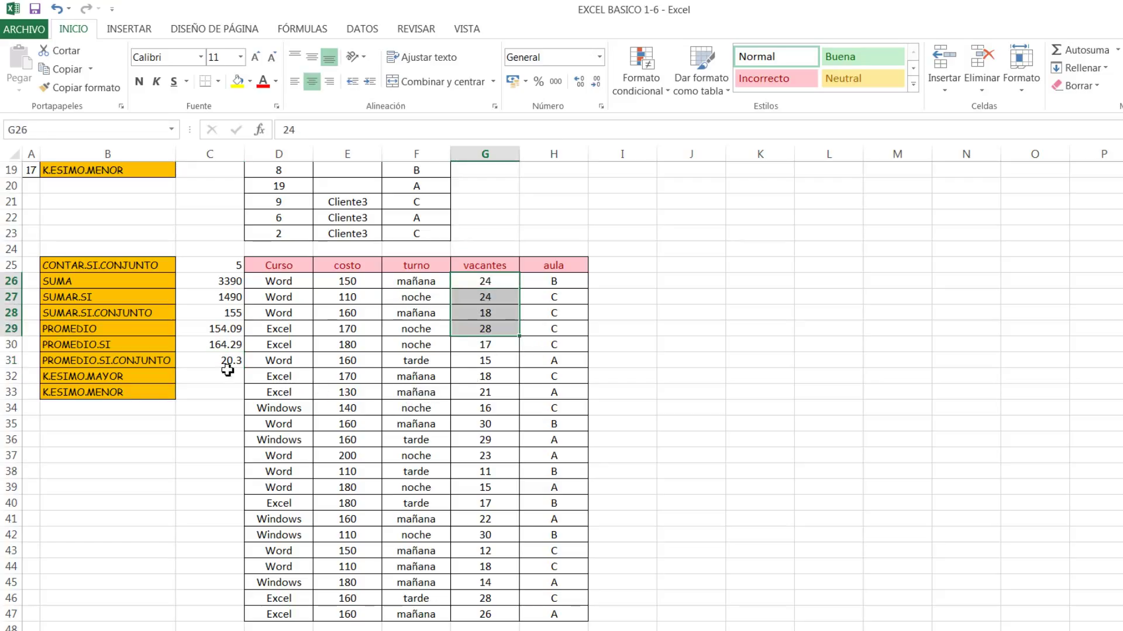
click(195, 377)
click(77, 381)
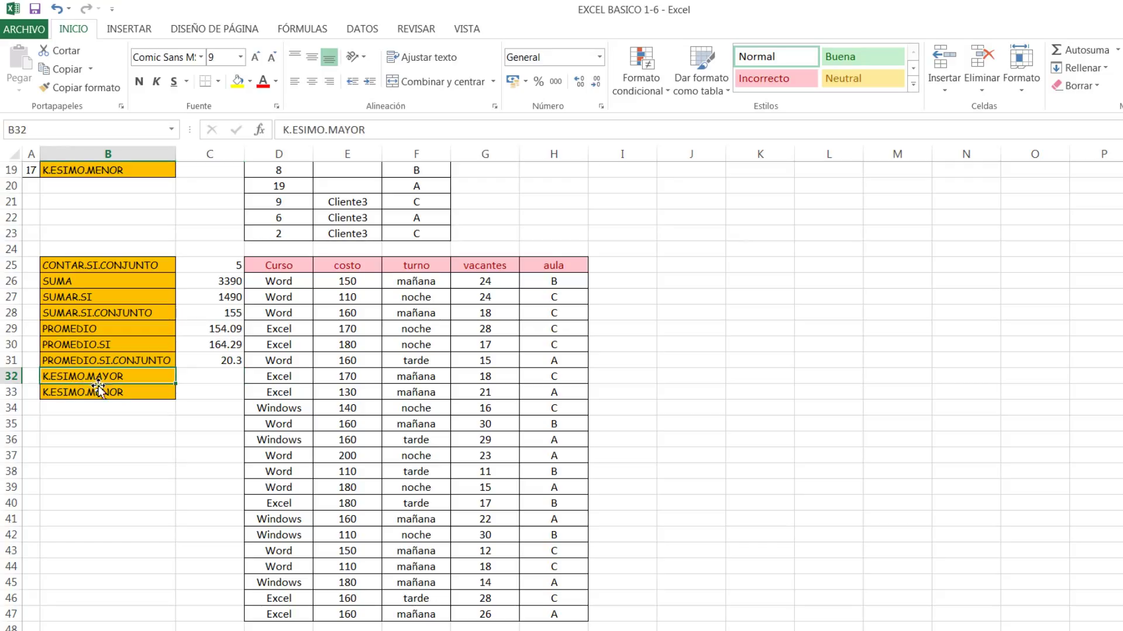
click(98, 393)
click(216, 376)
text(=)
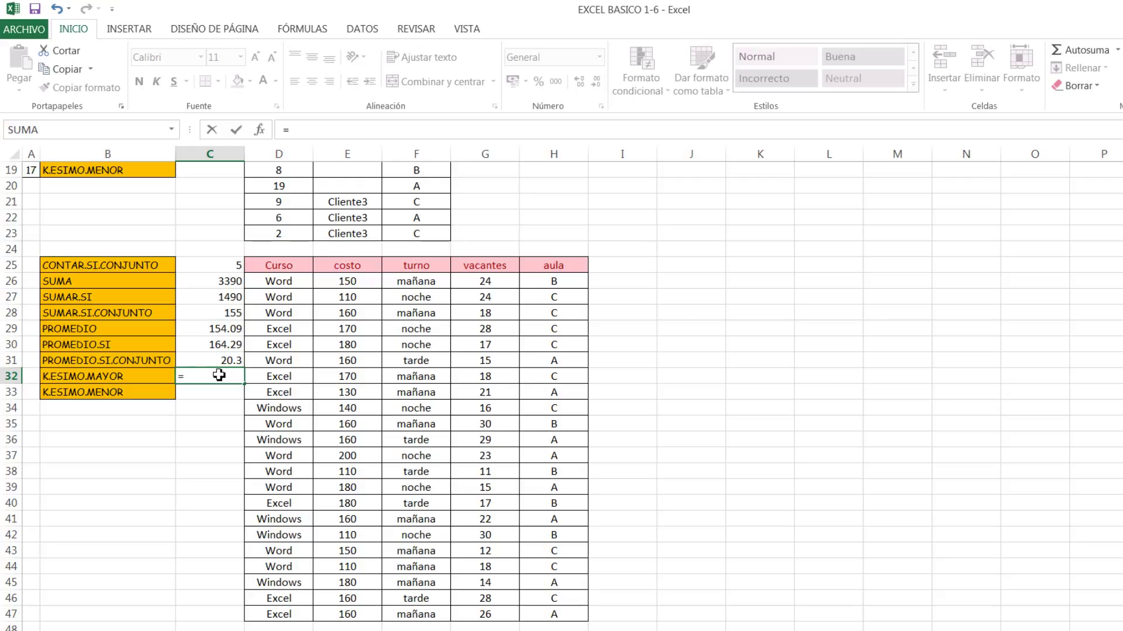
Enter =K.ESIMO.MAYOR(G26:G47,3) in C32 for the third-largest vacantes value.
text(k)
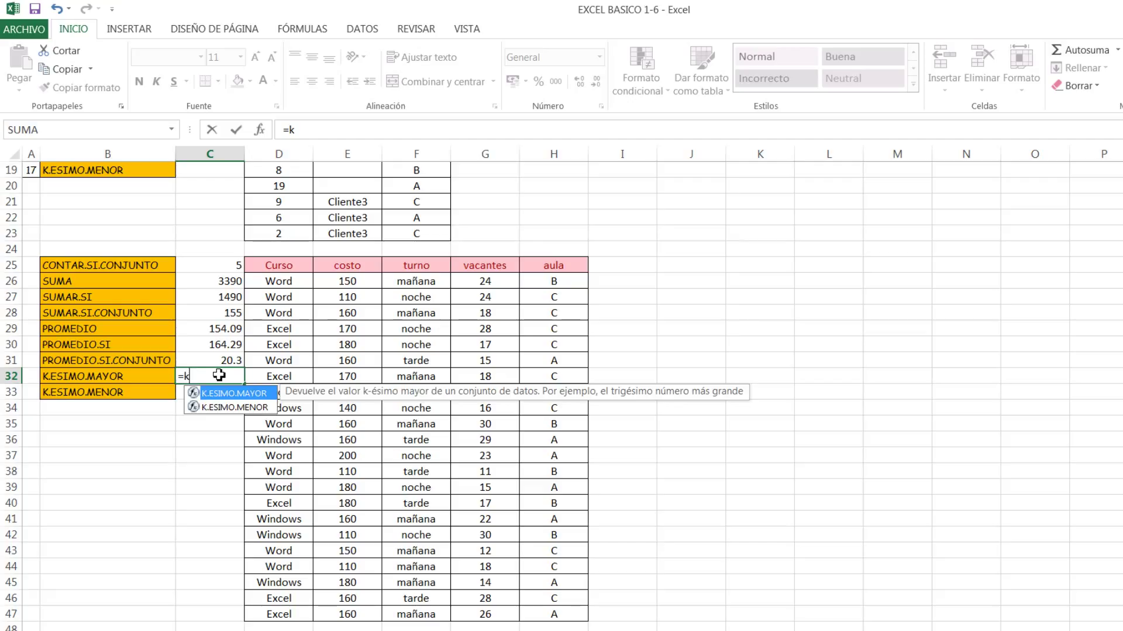
key(Tab)
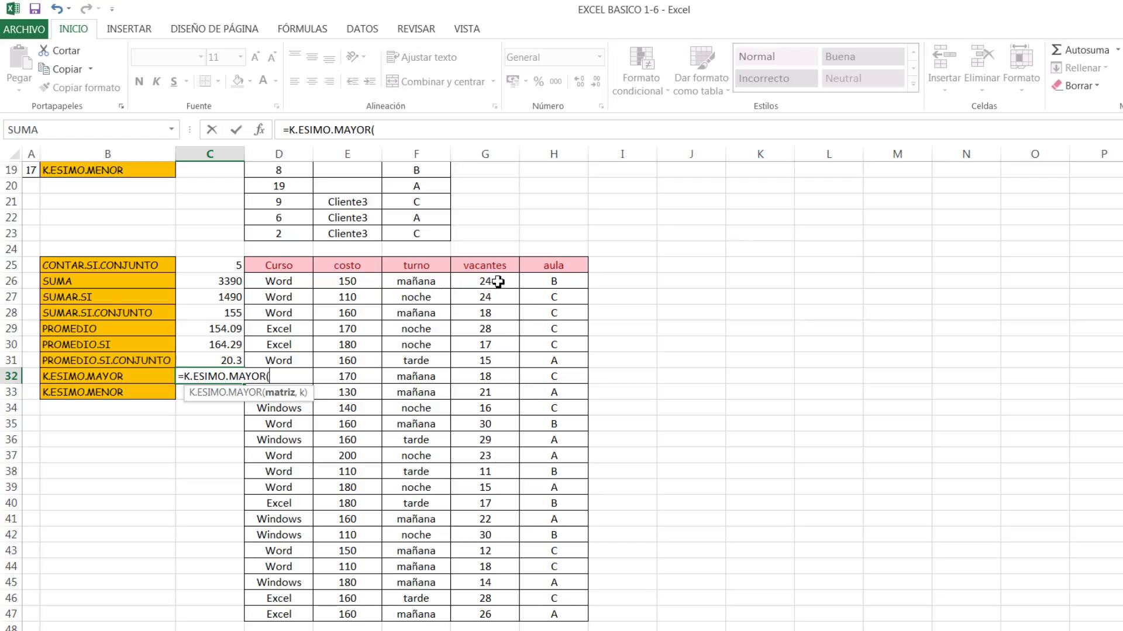
drag(497, 282, 496, 614)
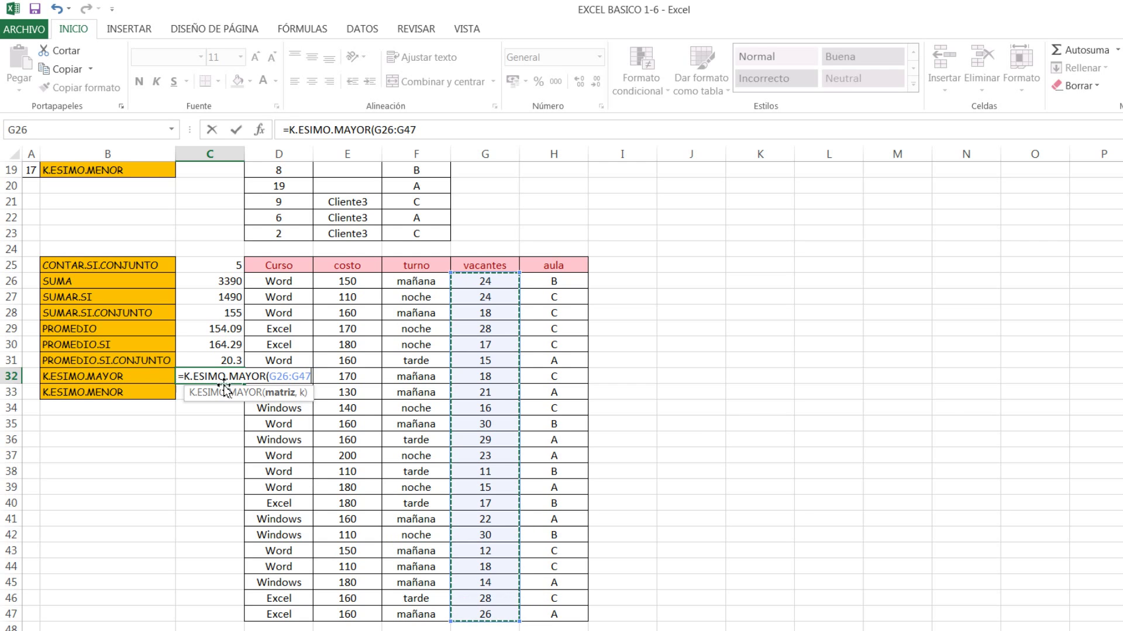
text(;)
text(,3)
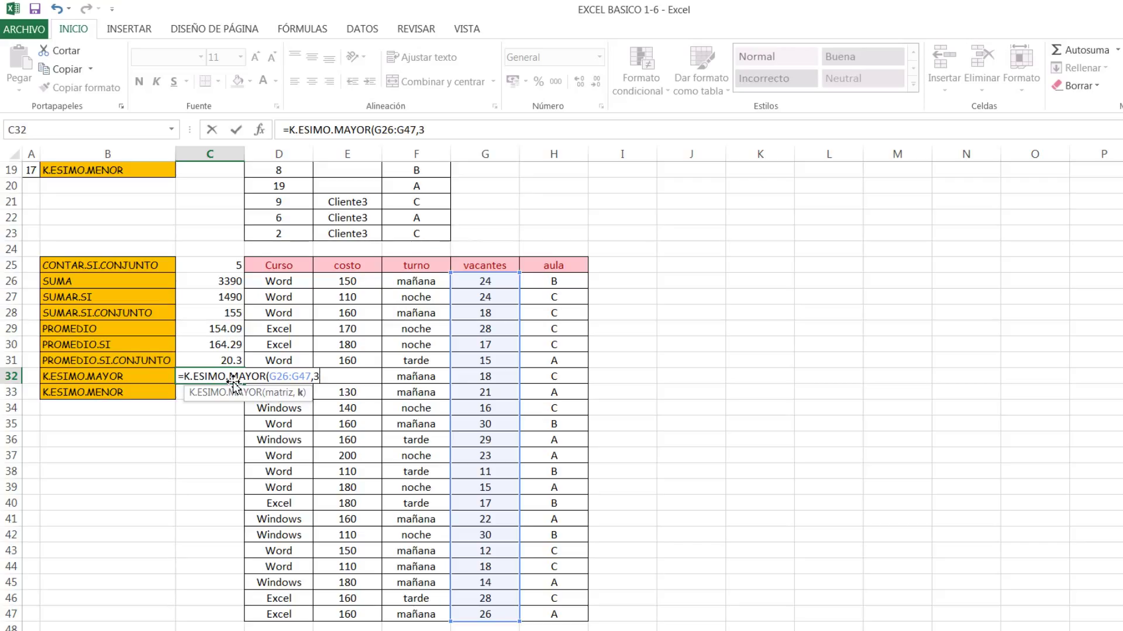
text())
key(Return)
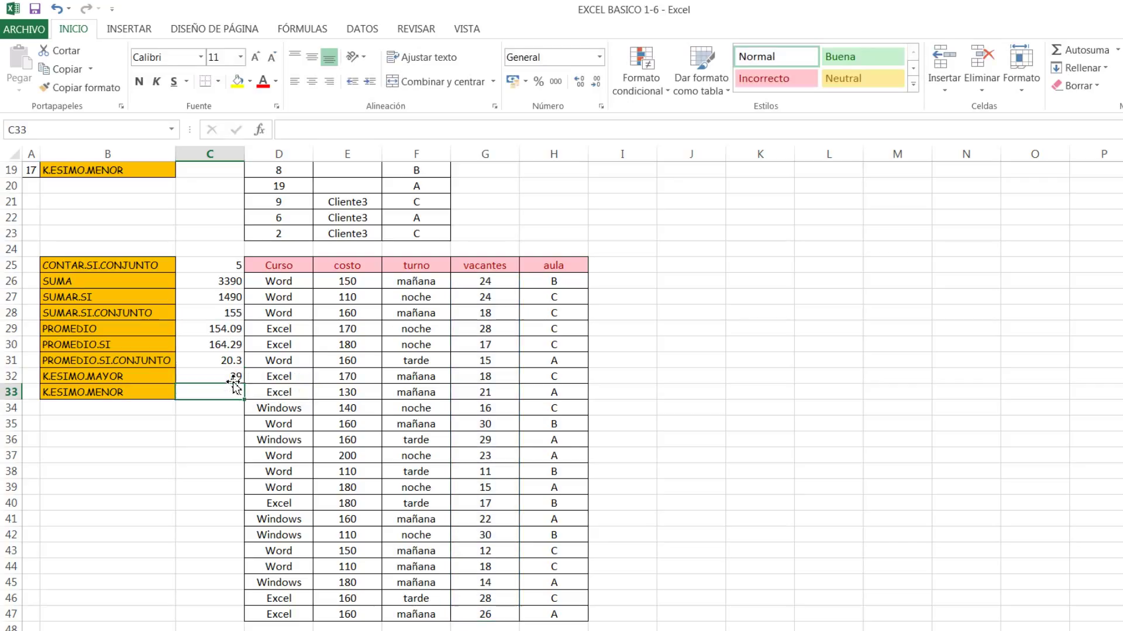
Verify the C32 result of 29 against the vacantes column values.
click(232, 379)
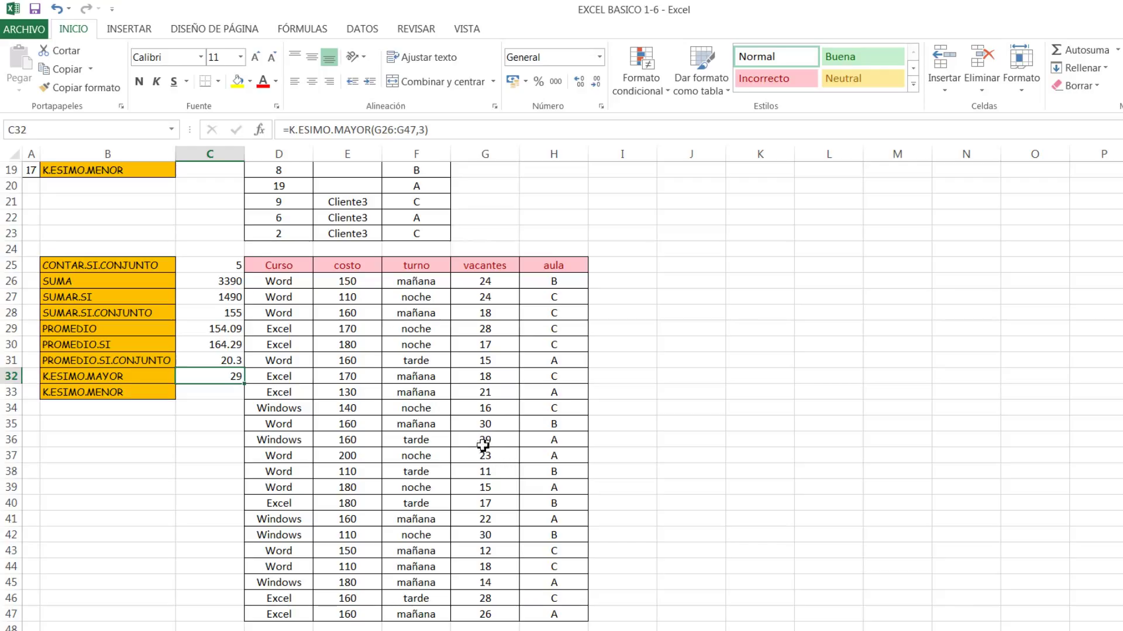
click(497, 425)
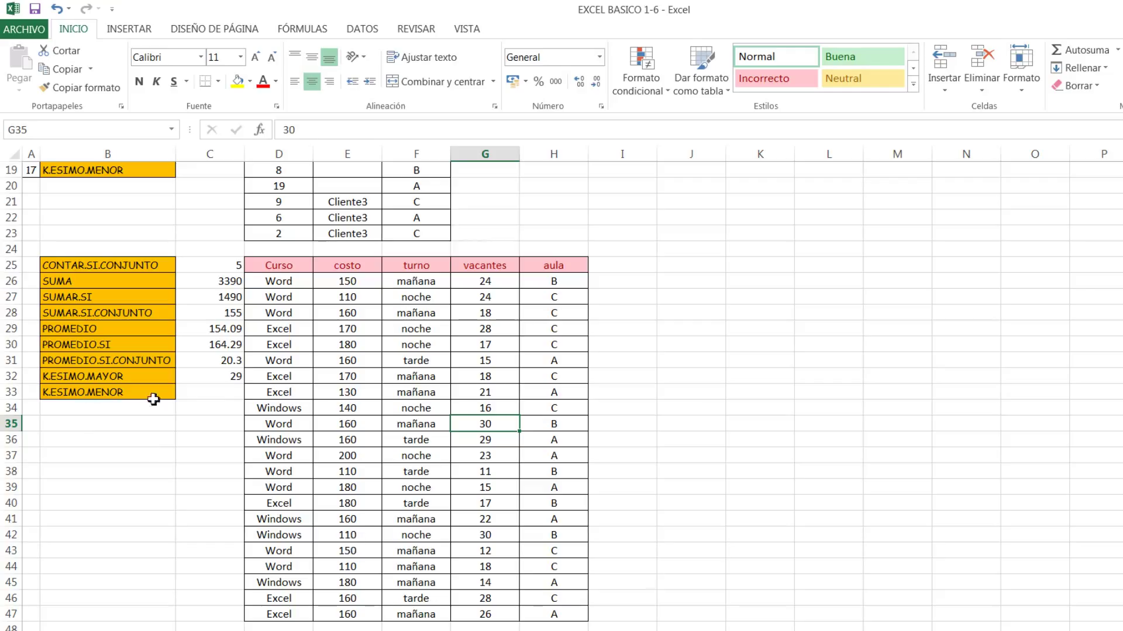
click(226, 380)
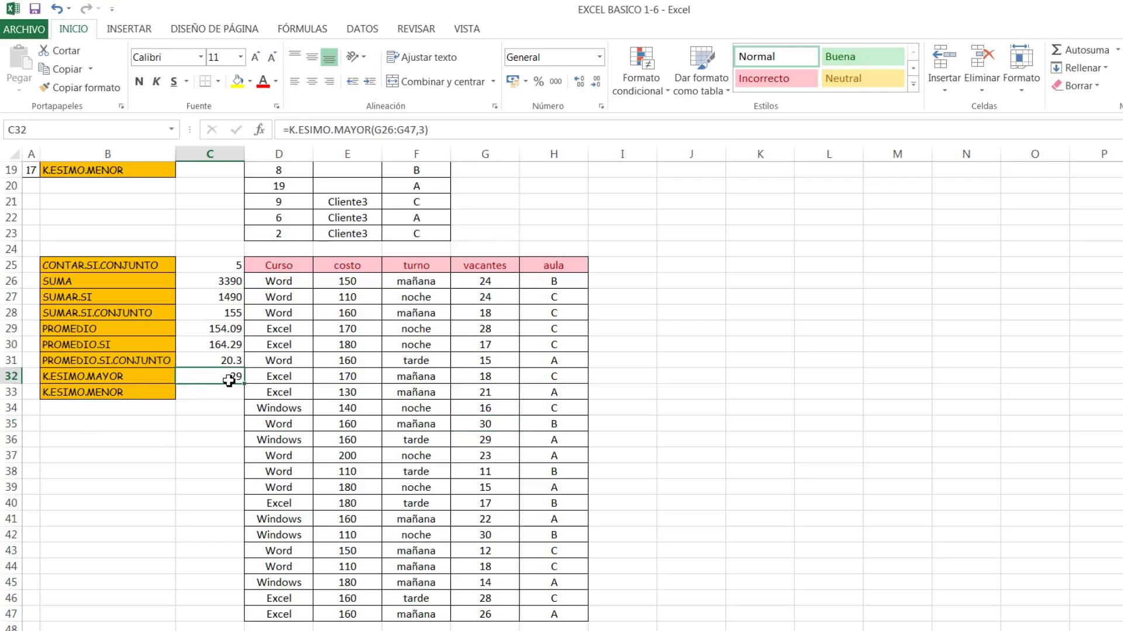
click(224, 396)
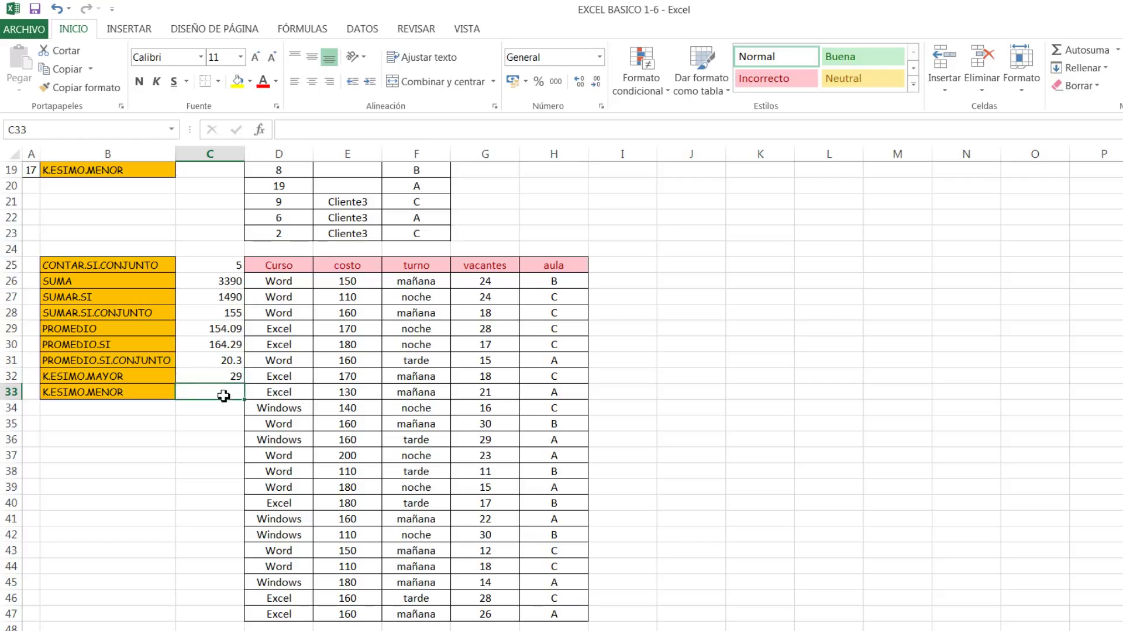
Enter =K.ESIMO.MENOR(G26:G47,1) in C33, returning 11, and review the result.
text(=k)
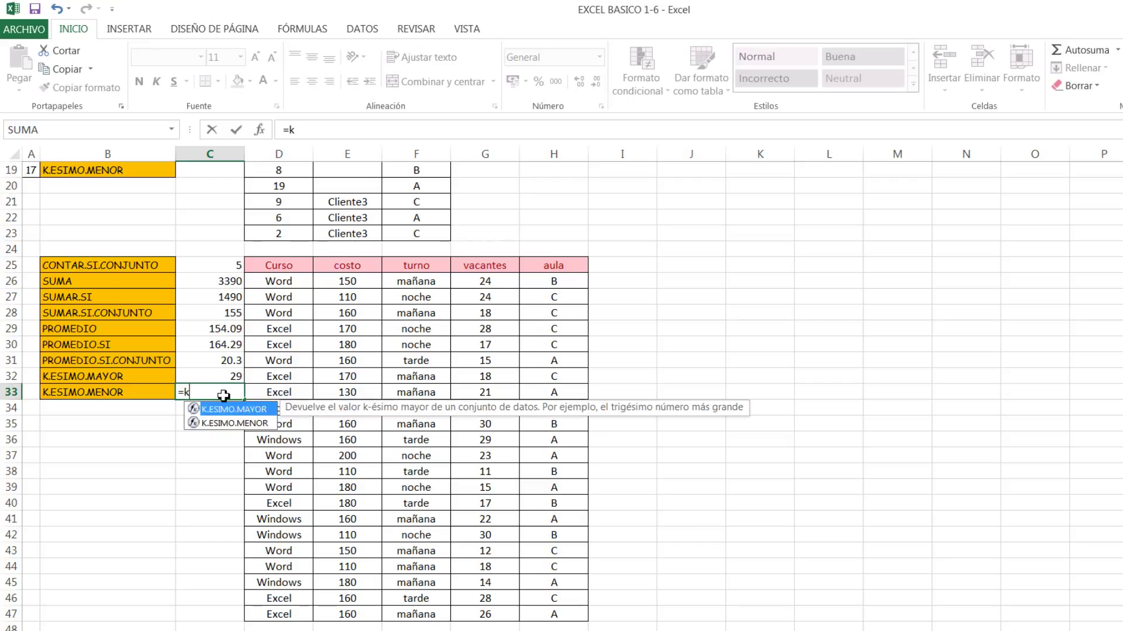
key(Down)
key(Tab)
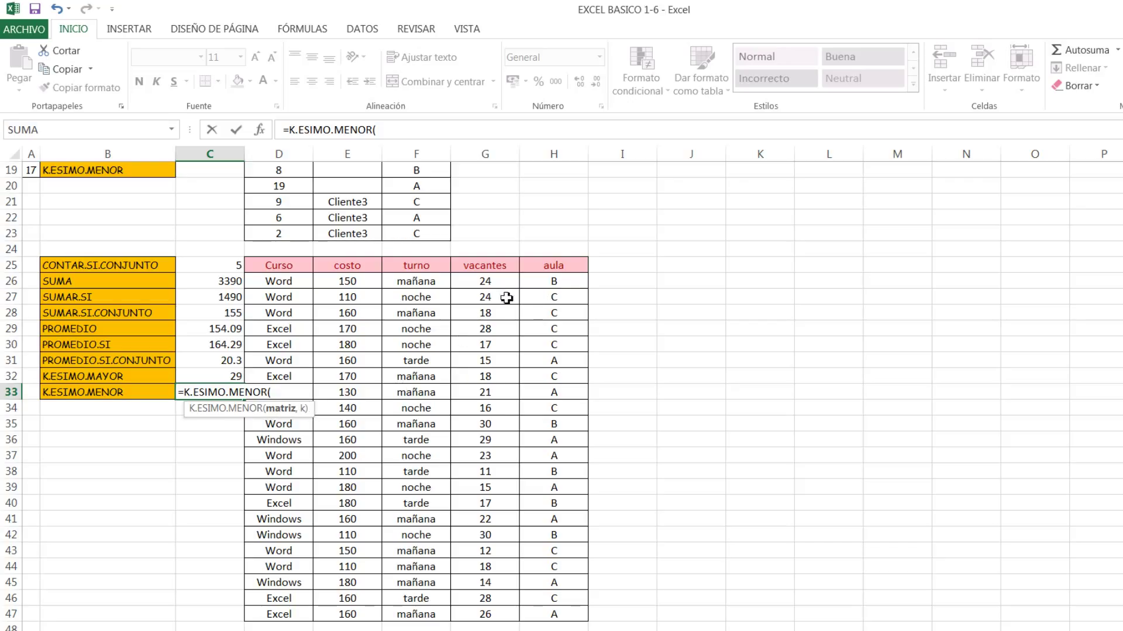
drag(498, 284, 494, 617)
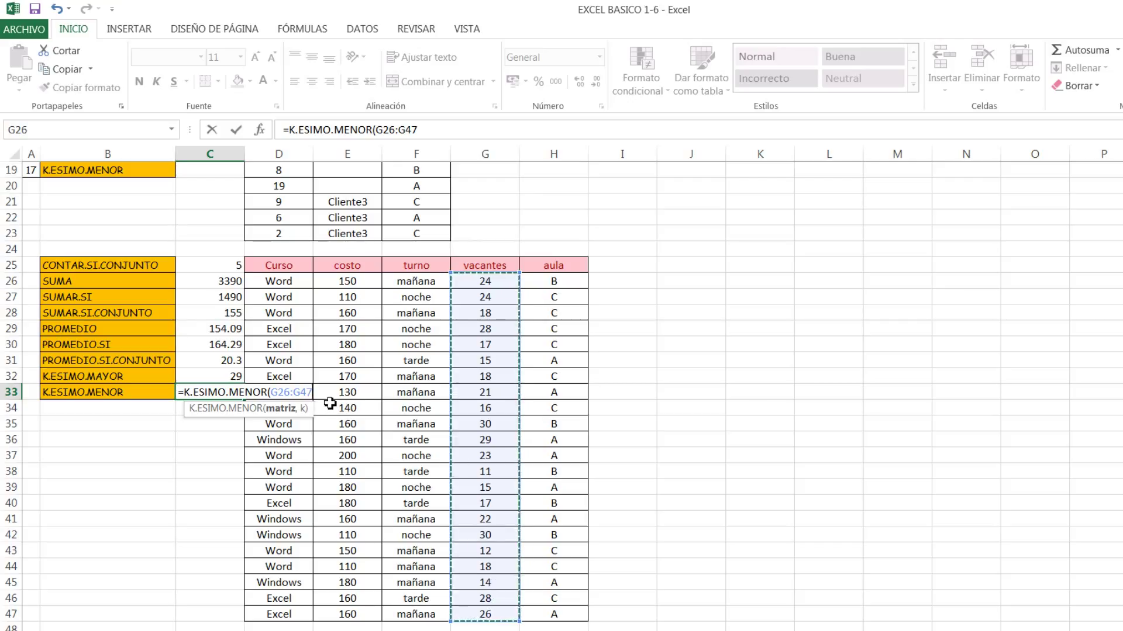
text(,1)
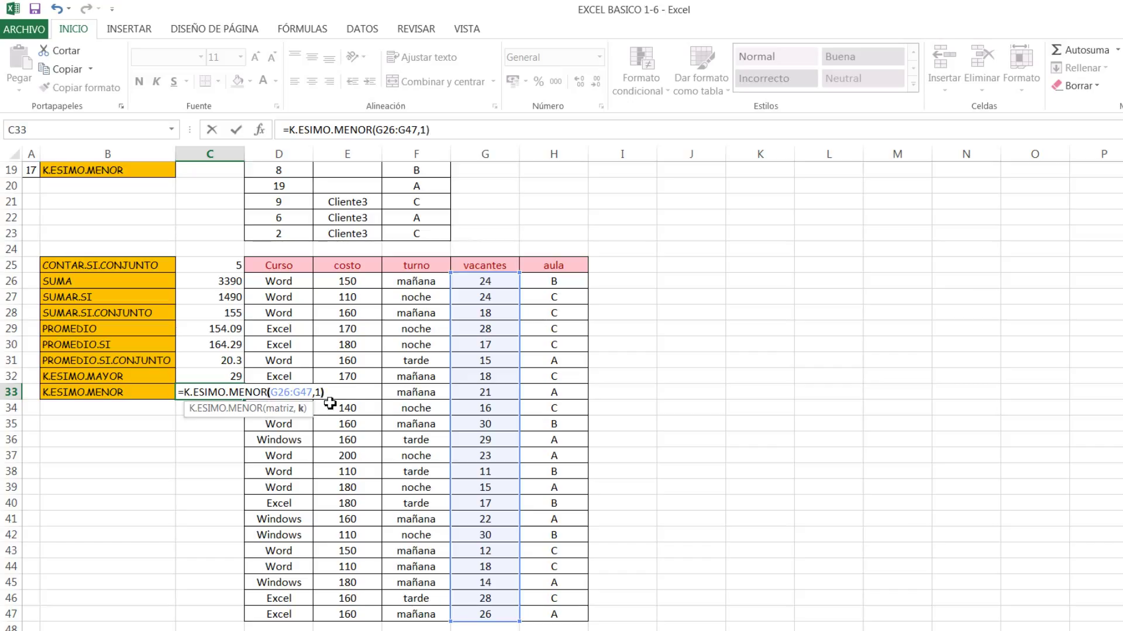
key(Return)
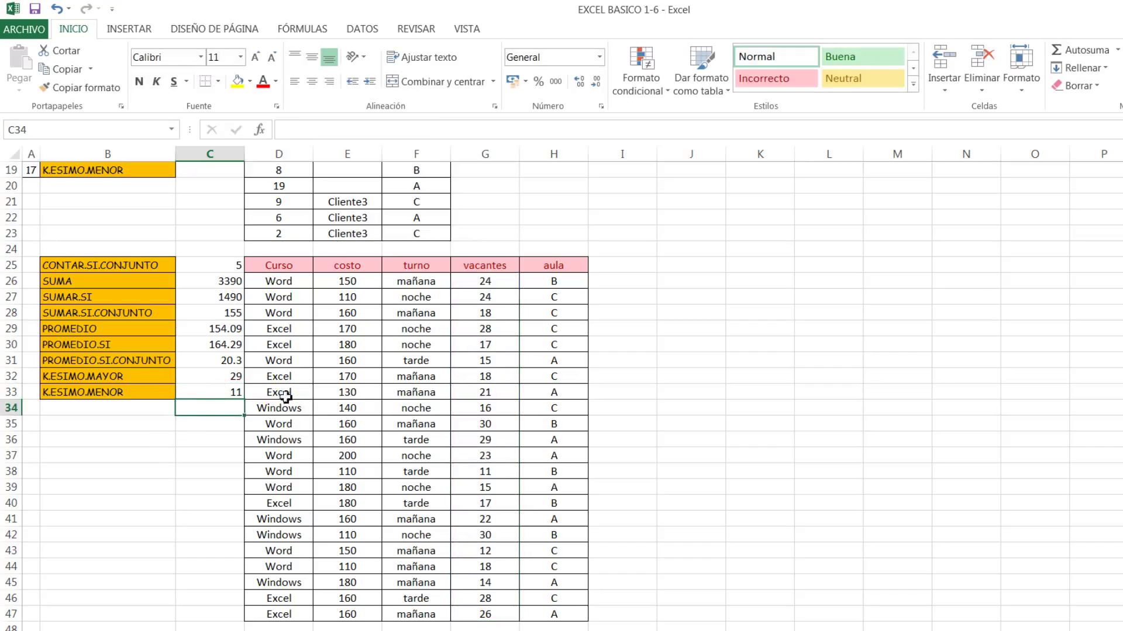
key(Up)
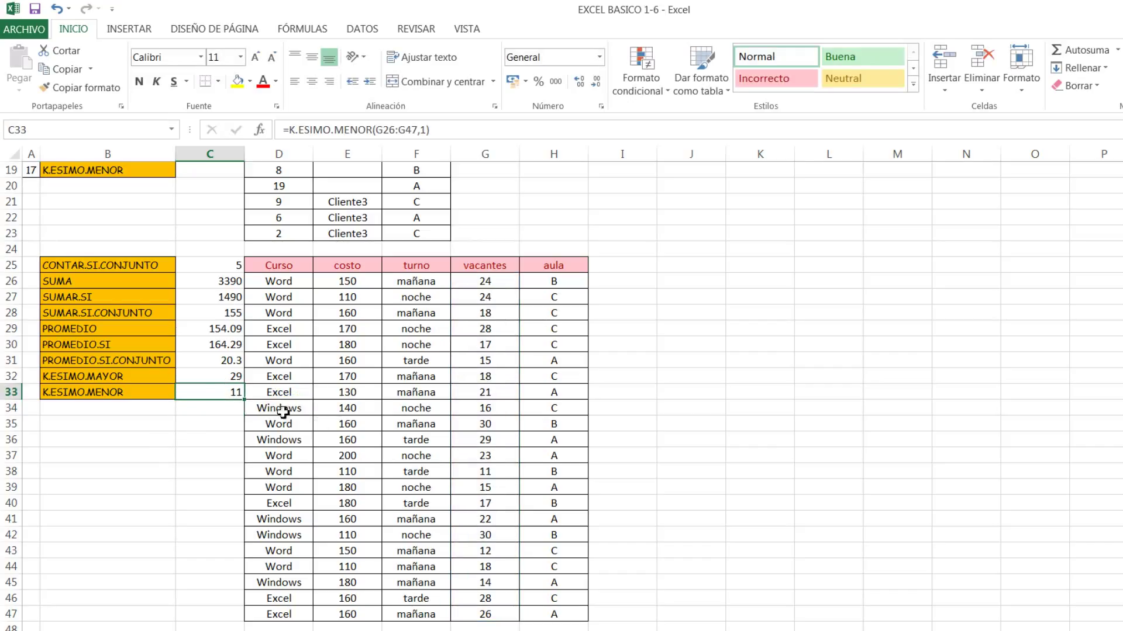
scroll(210, 397, up, 3)
scroll(206, 398, up, 3)
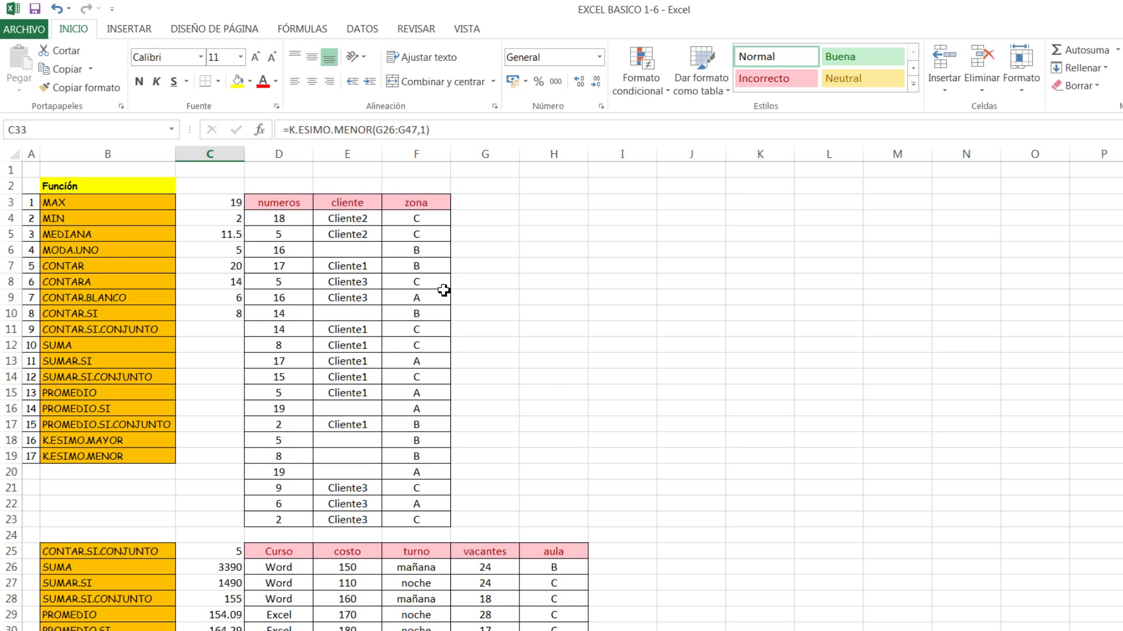
scroll(315, 487, down, 4)
scroll(314, 487, down, 1)
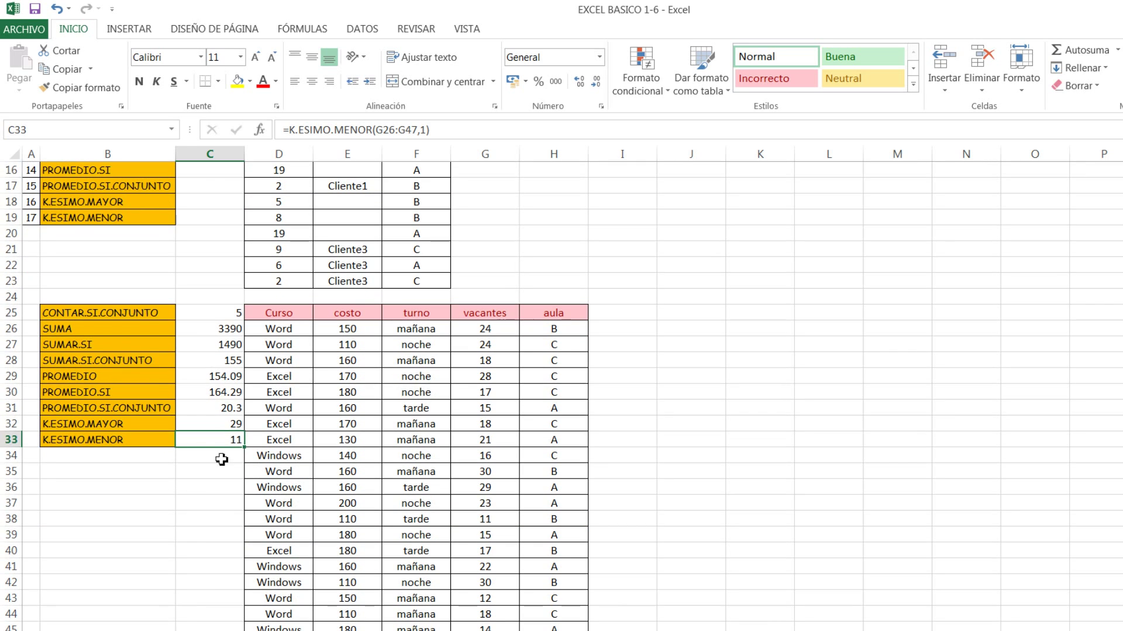
Enter =MIN(G26:G47) in C34 as a check on the vacantes column, returning 11.
click(224, 458)
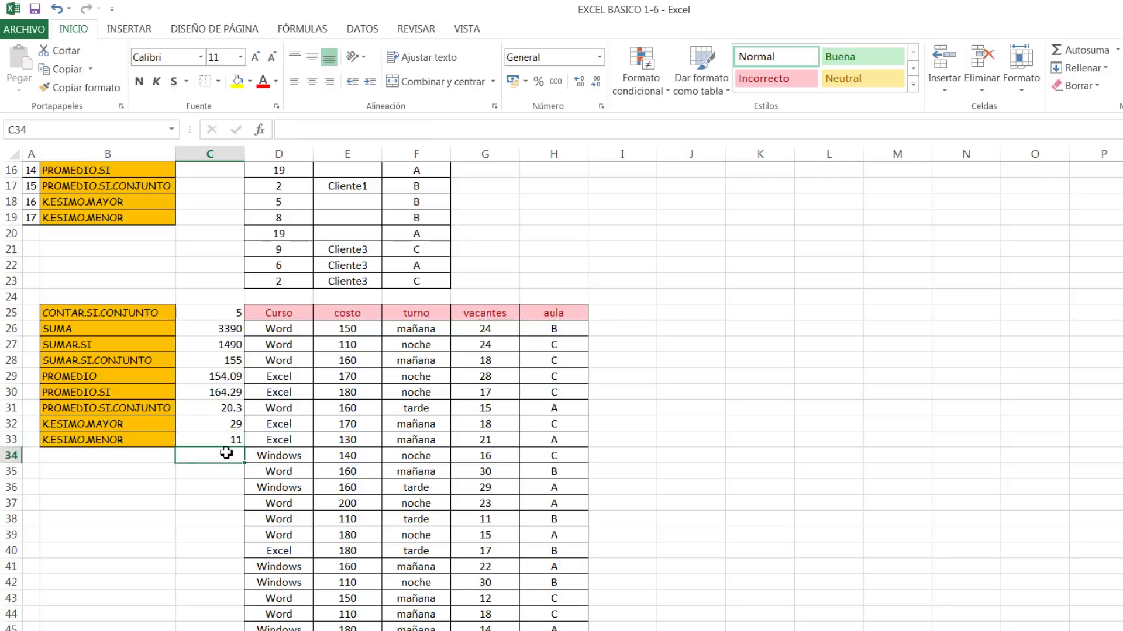
text(=mi)
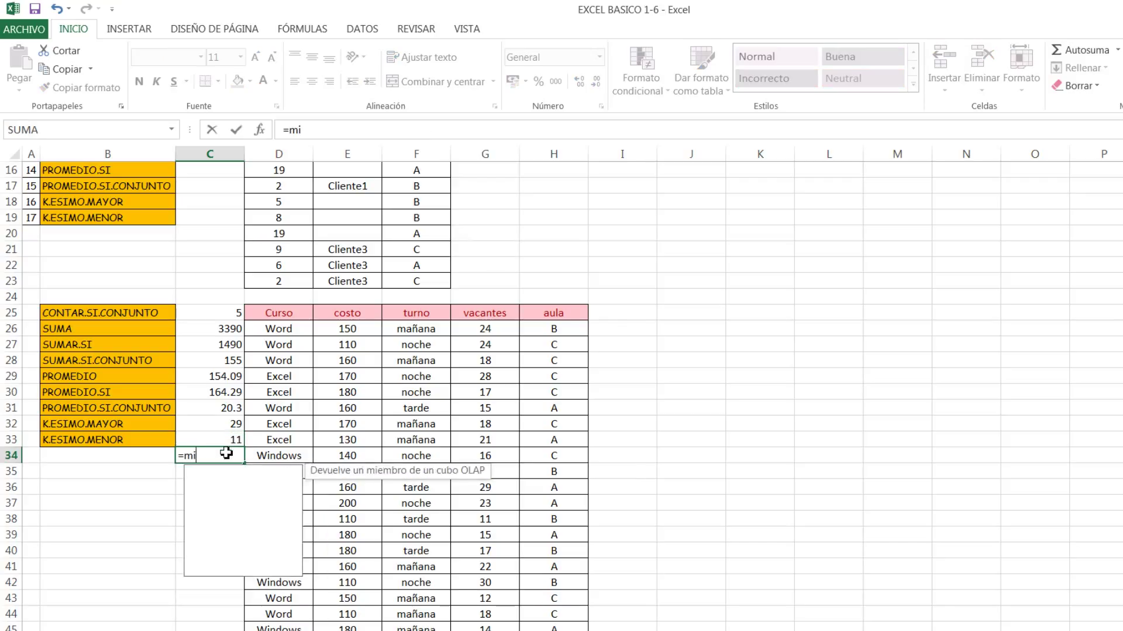
text(n)
key(Tab)
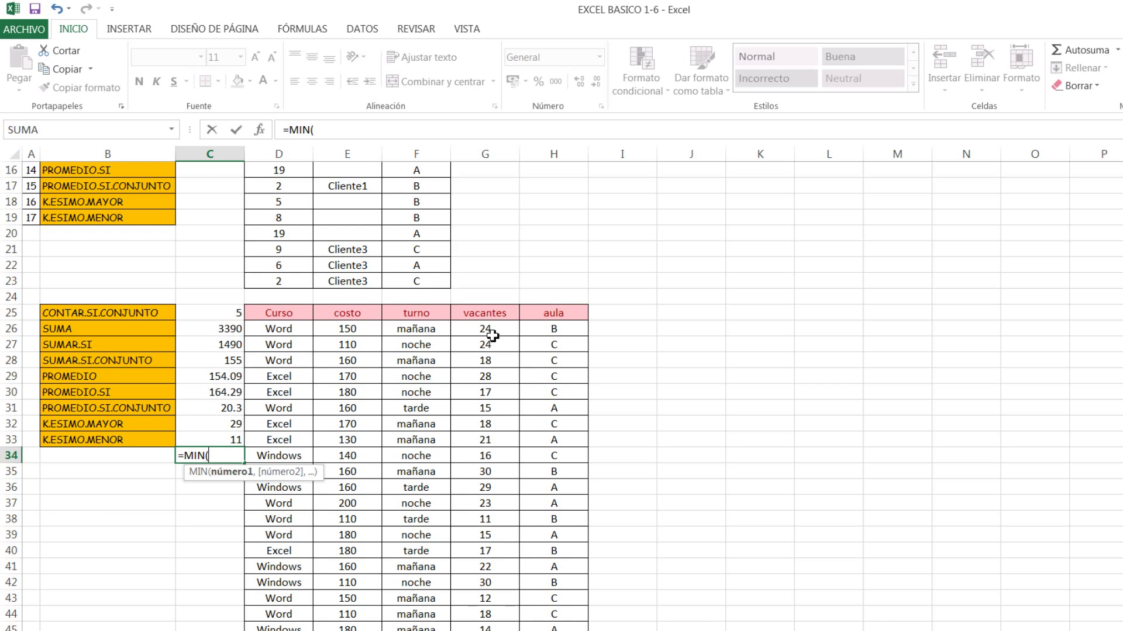
drag(492, 329, 508, 629)
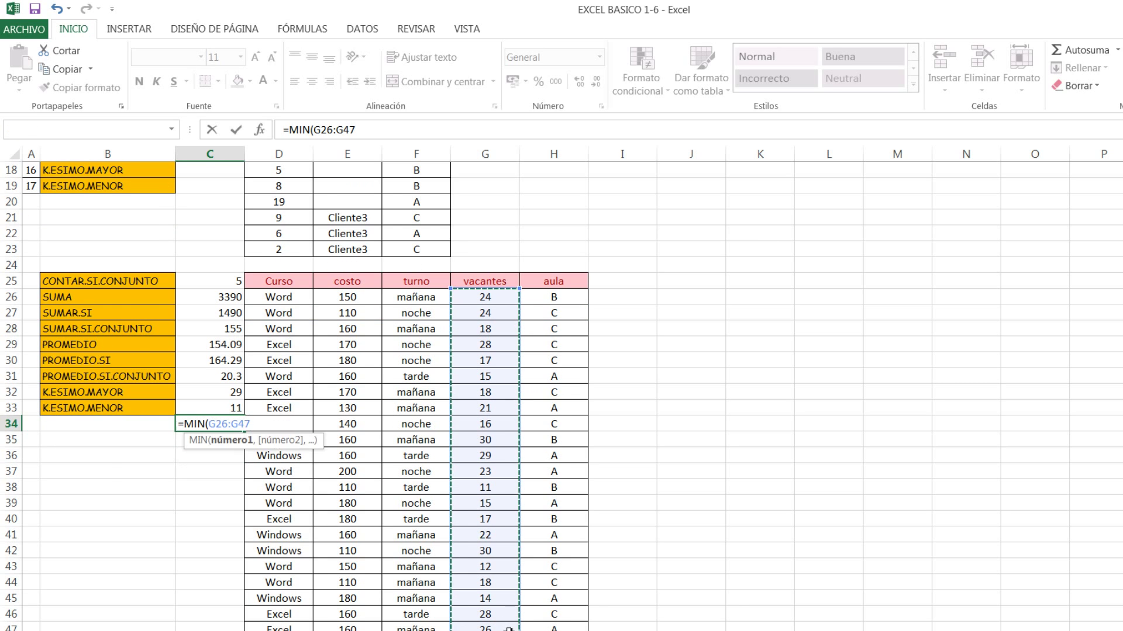
key(Return)
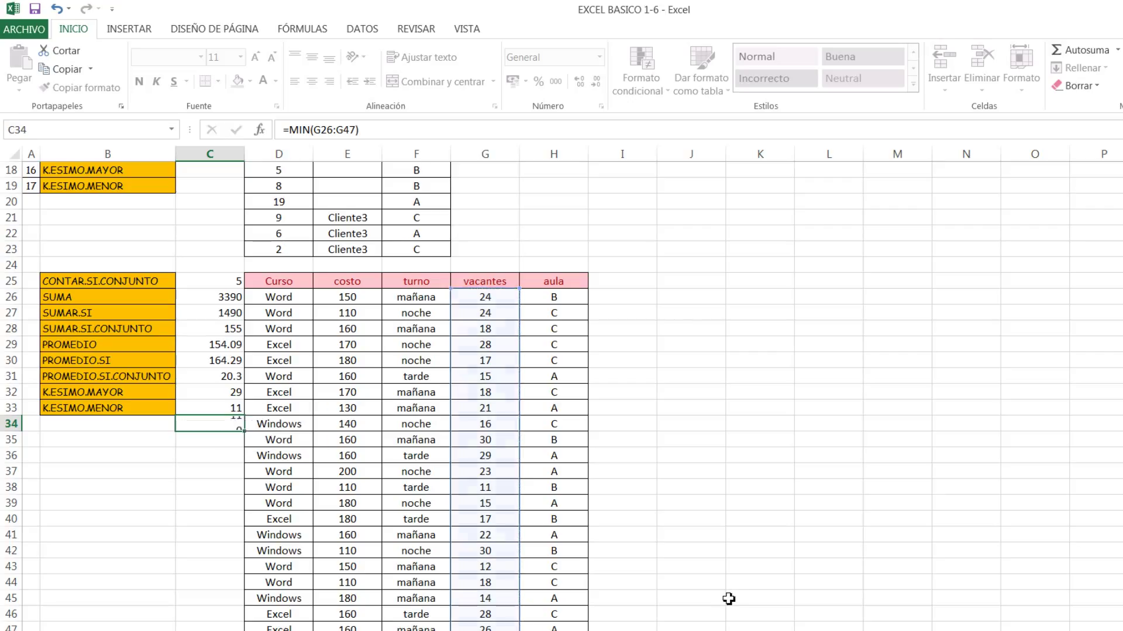
Change the K.ESIMO.MENOR formula in C33 from k=1 to k=2, giving 12.
click(229, 410)
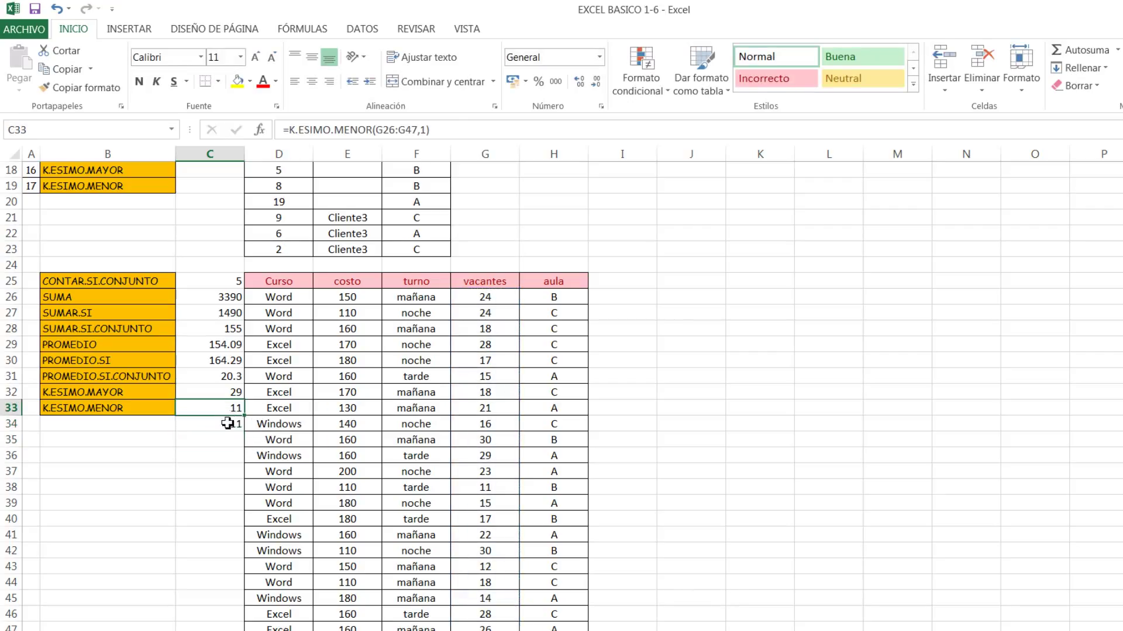
click(433, 130)
key(BackSpace)
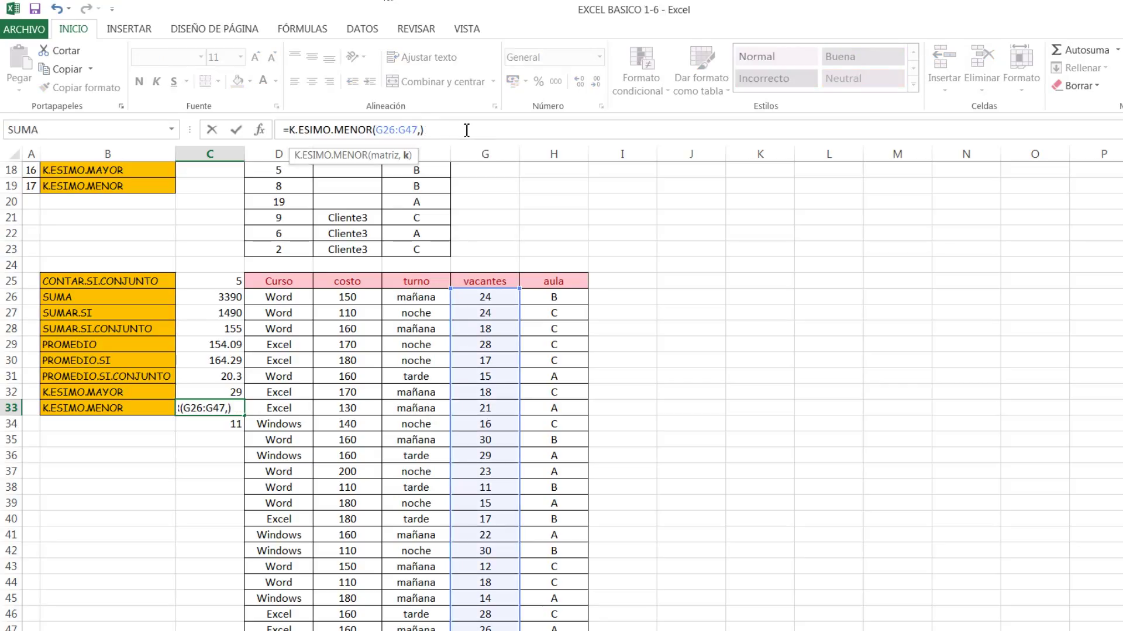
text(2)
key(Return)
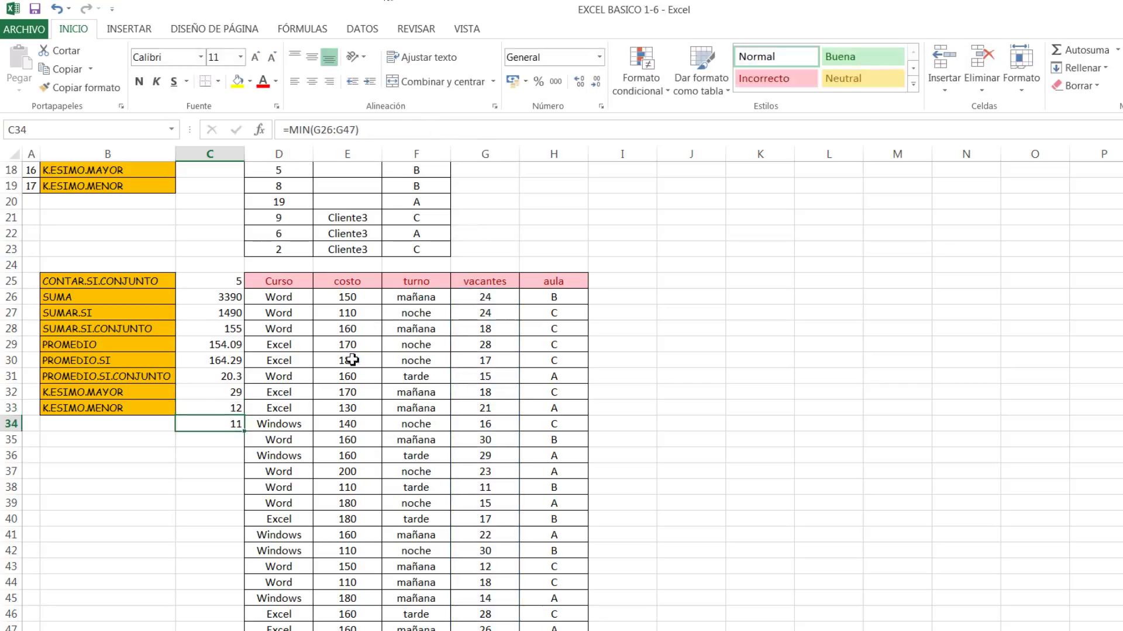
click(234, 408)
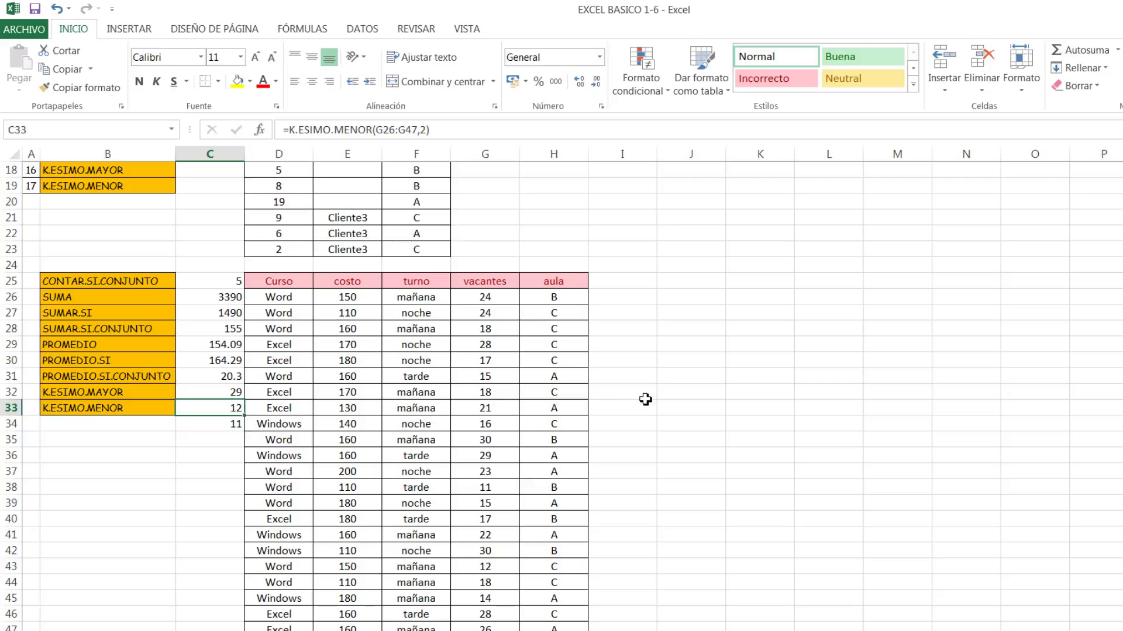